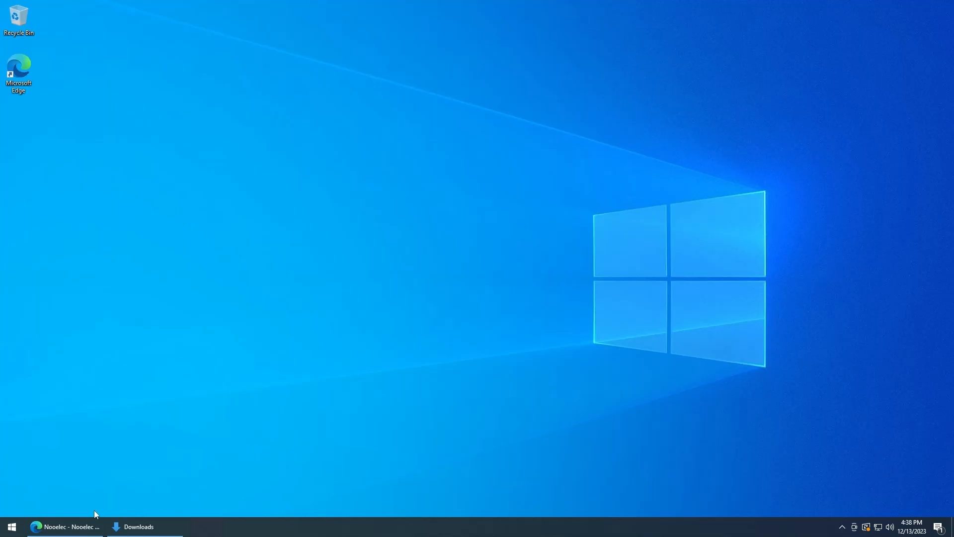
Review the open browser pages for the Nooelec NESDR SMArt v5 receiver, the AEDIKO scanner antennas and the Airspy SDR# download
click(92, 524)
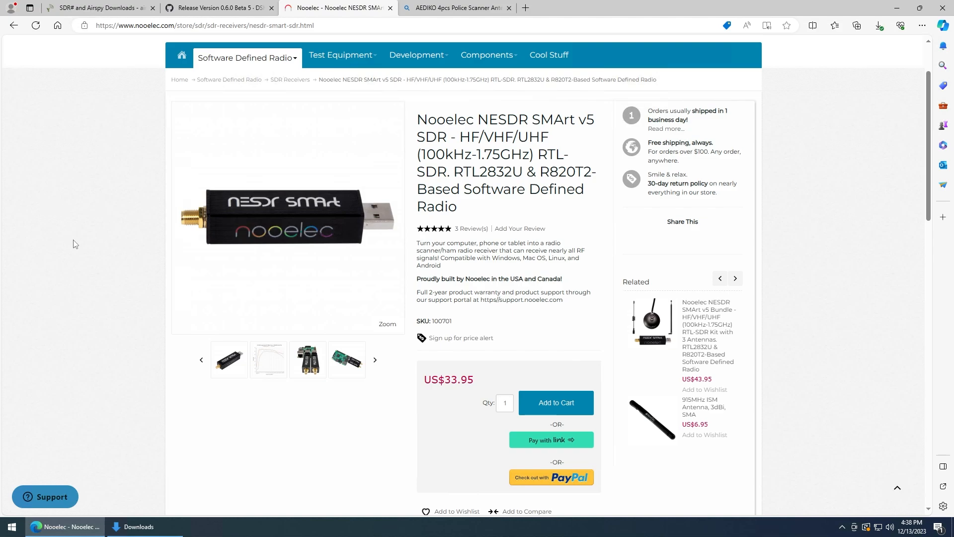
click(456, 8)
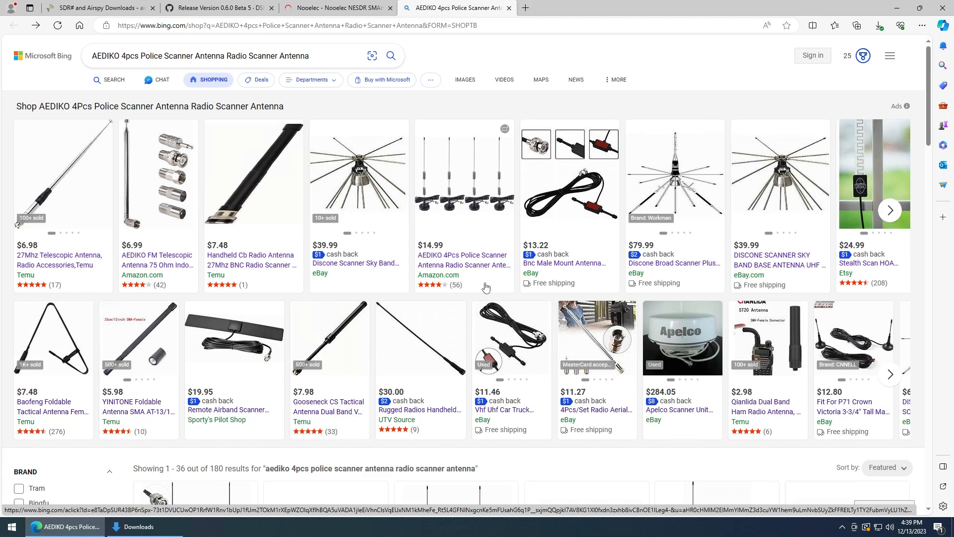
click(351, 12)
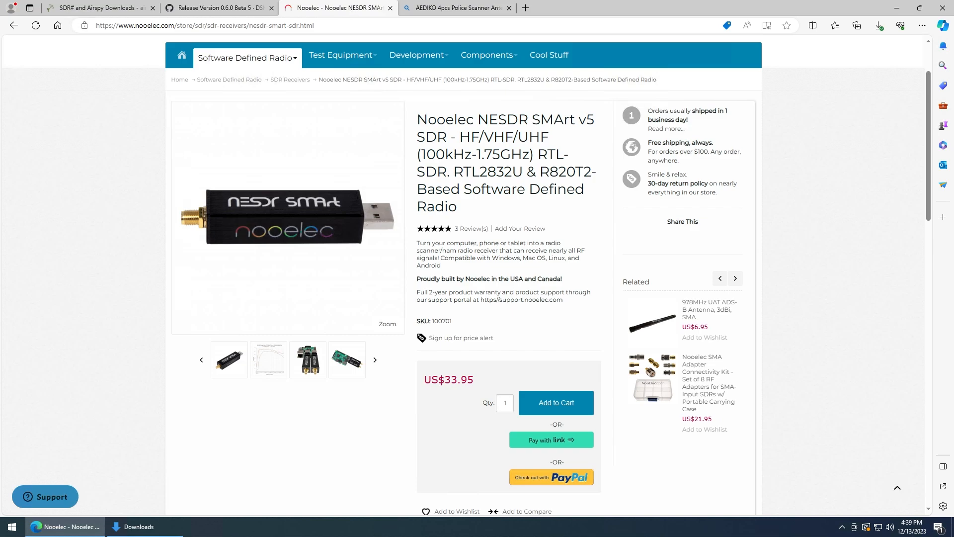
mouse_move(341, 56)
click(107, 9)
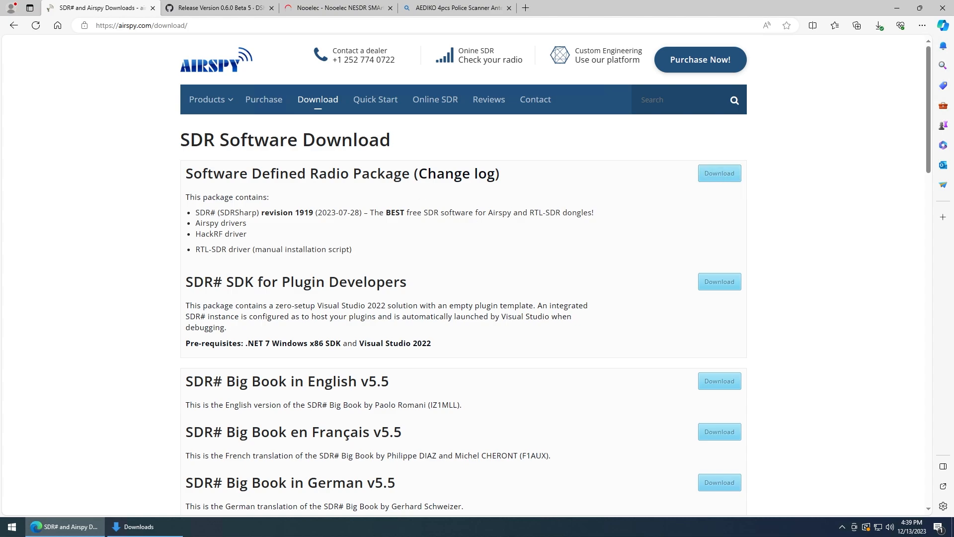
Go to the main page of the sdrtrunk GitHub repository and open the releases list linked in its README
click(219, 8)
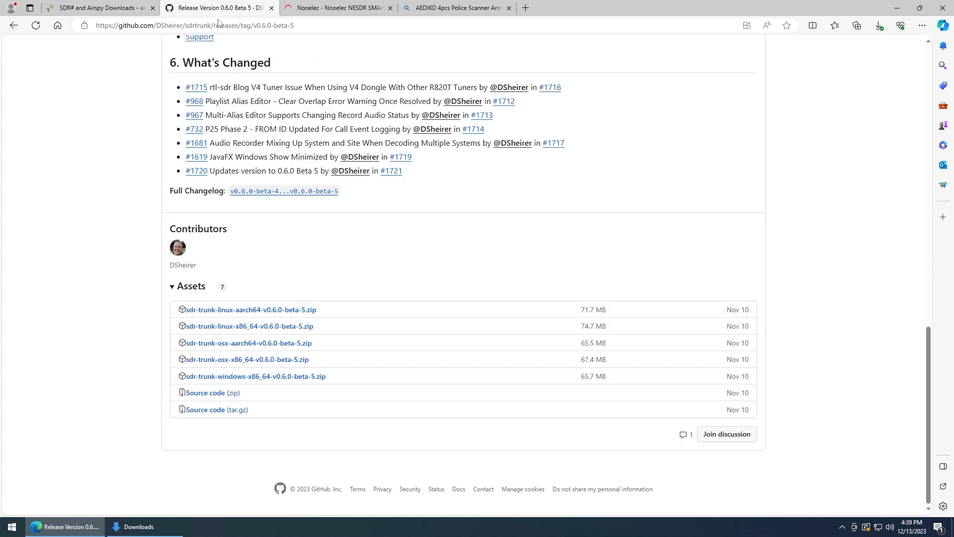
scroll(105, 184, up, 10)
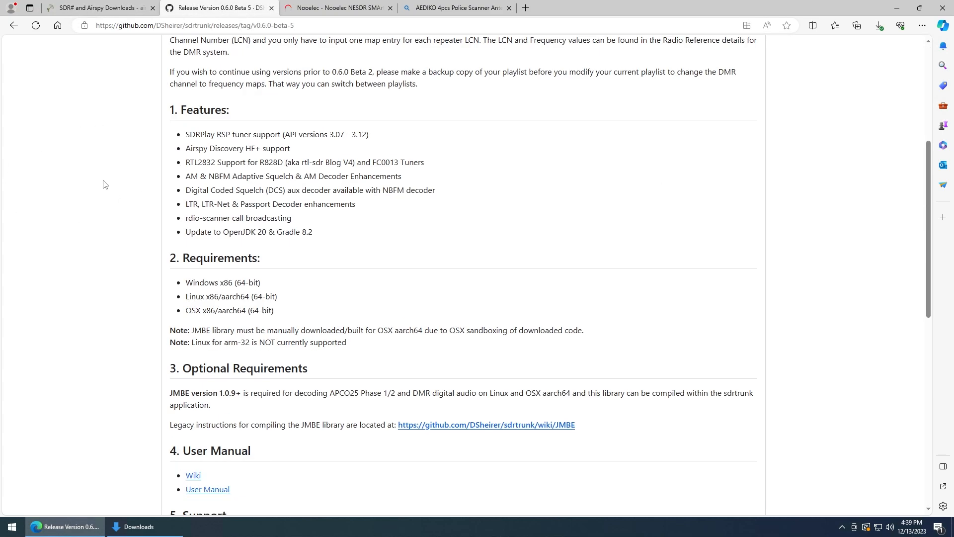
scroll(105, 184, up, 5)
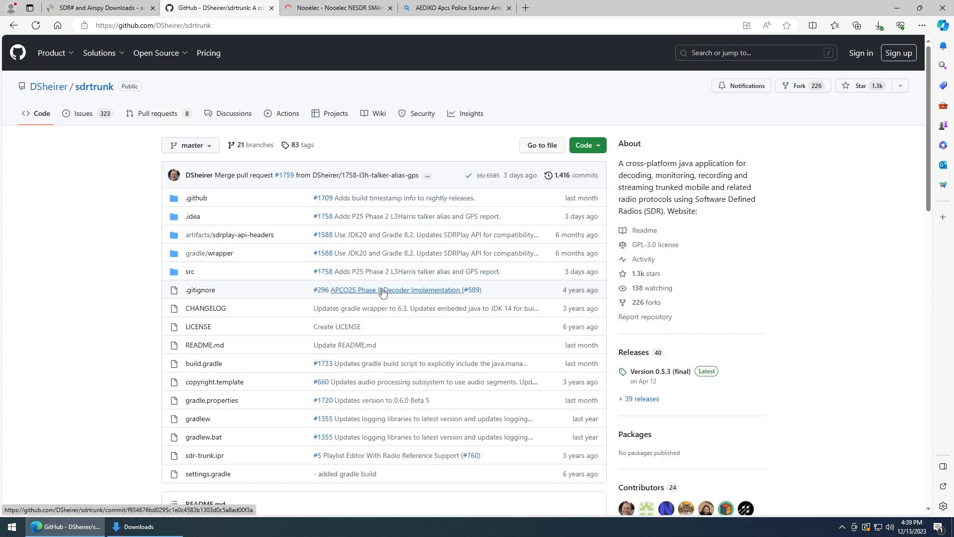
scroll(383, 291, down, 4)
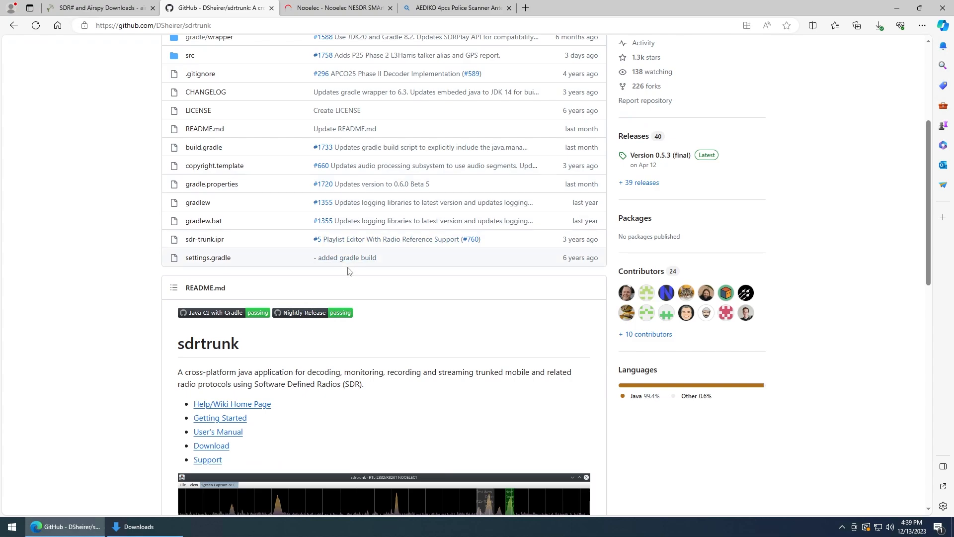
scroll(347, 271, down, 6)
scroll(343, 268, down, 3)
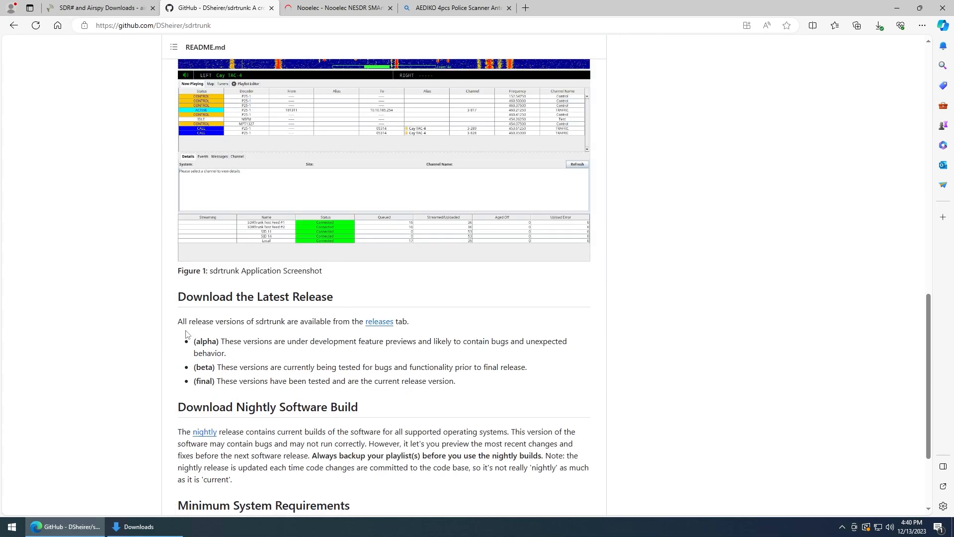
click(379, 325)
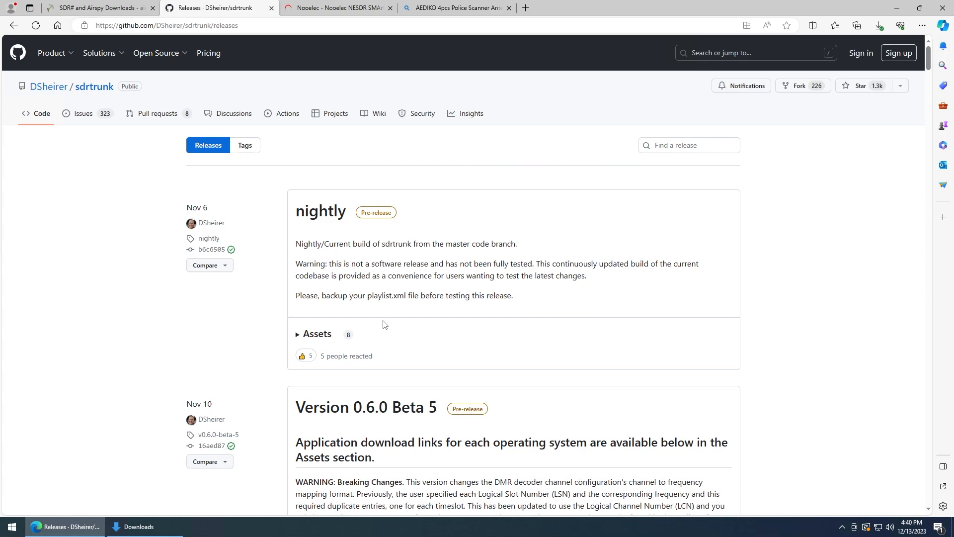
Open the sdrtrunk Version 0.6.0 Beta 5 release and examine its notes and downloadable assets
scroll(384, 323, down, 1)
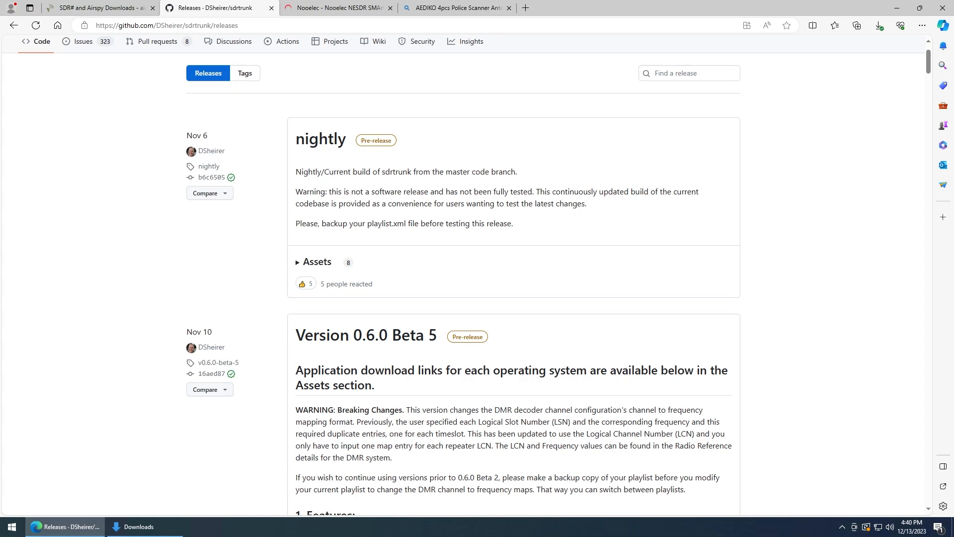
click(360, 337)
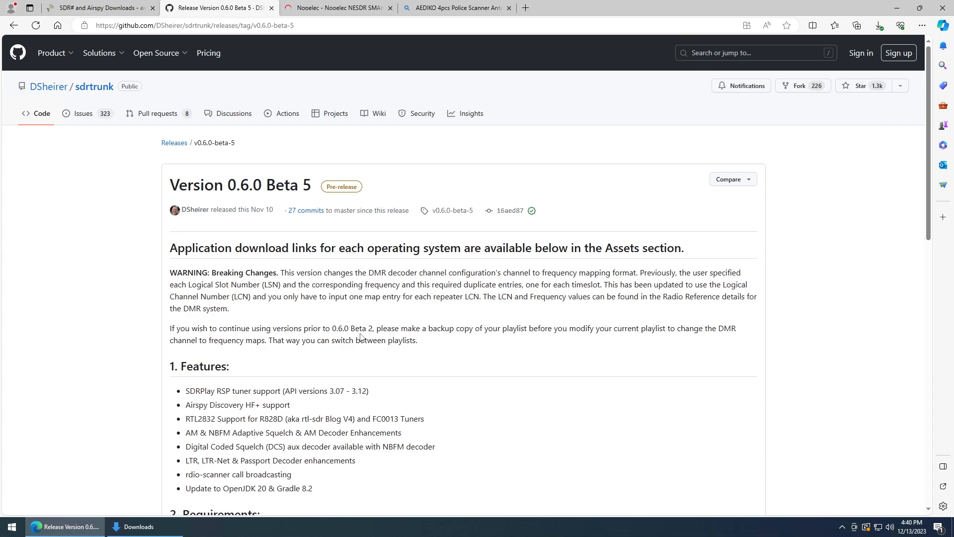
scroll(361, 338, down, 10)
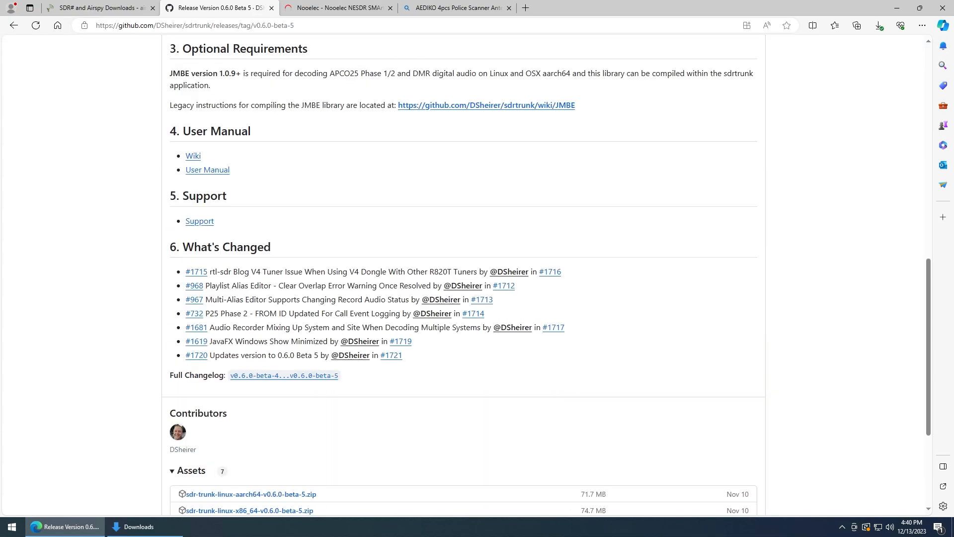
scroll(361, 338, up, 12)
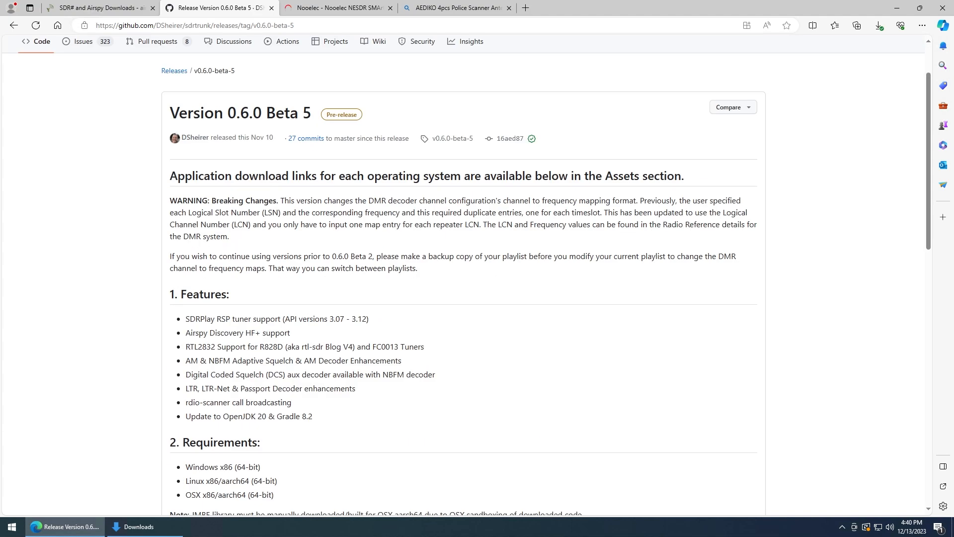
scroll(325, 303, down, 9)
scroll(328, 306, down, 4)
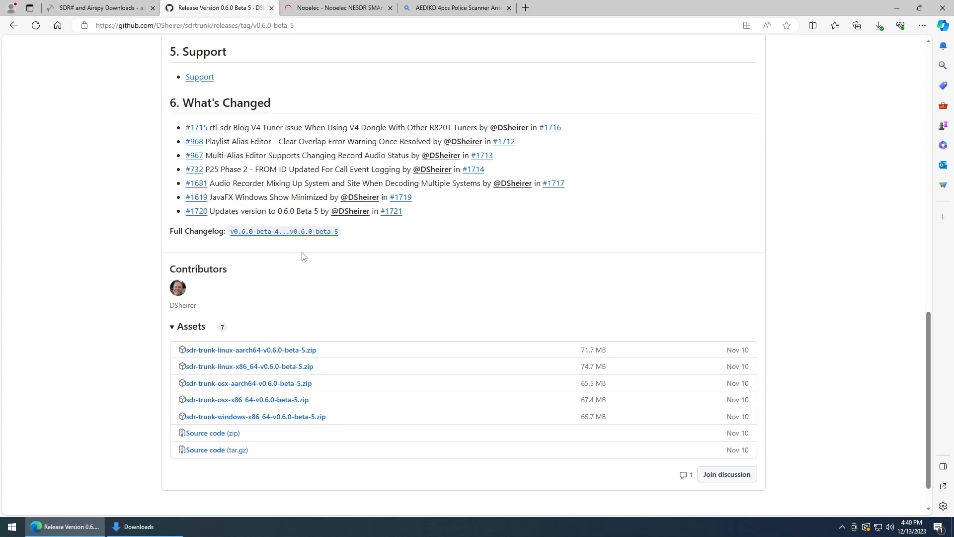
Switch to the Downloads folder in File Explorer and extract the sdr-trunk-windows-x86_64-v0.6.0-beta-5 archive to the default location
click(896, 9)
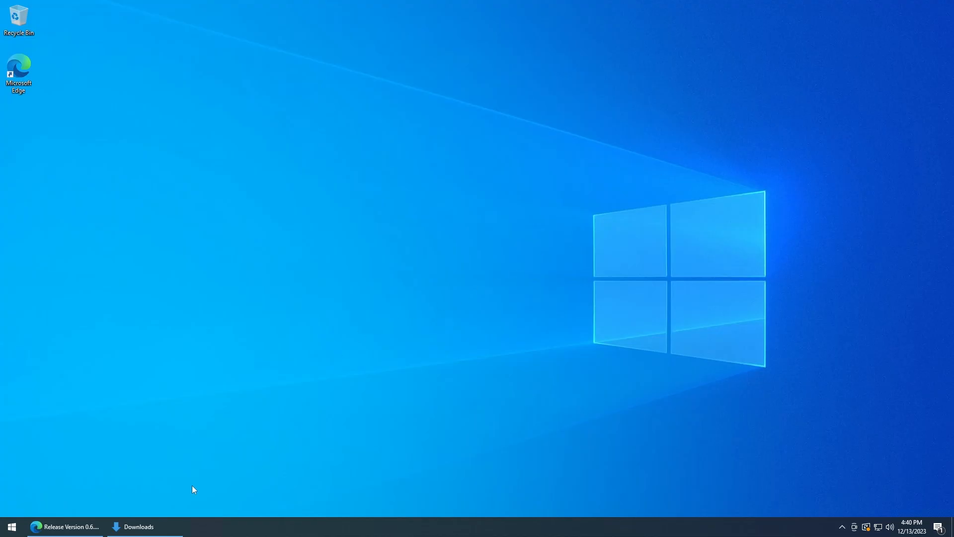
click(144, 527)
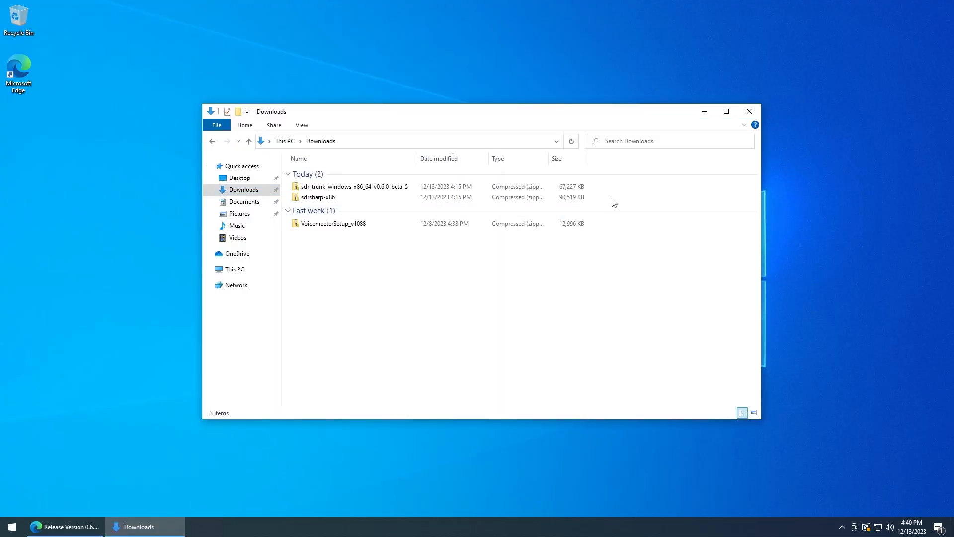
drag(616, 201, 381, 191)
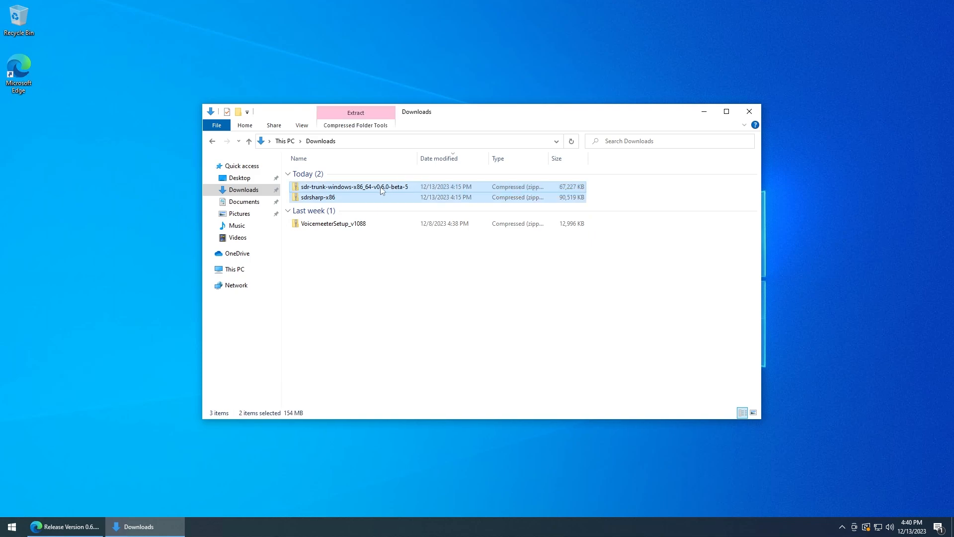
right_click(344, 187)
click(375, 219)
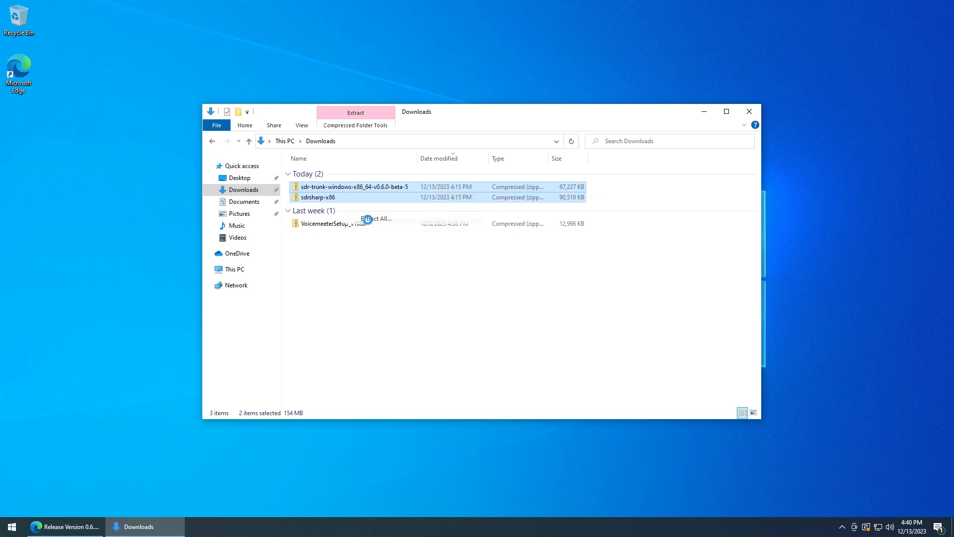
click(566, 359)
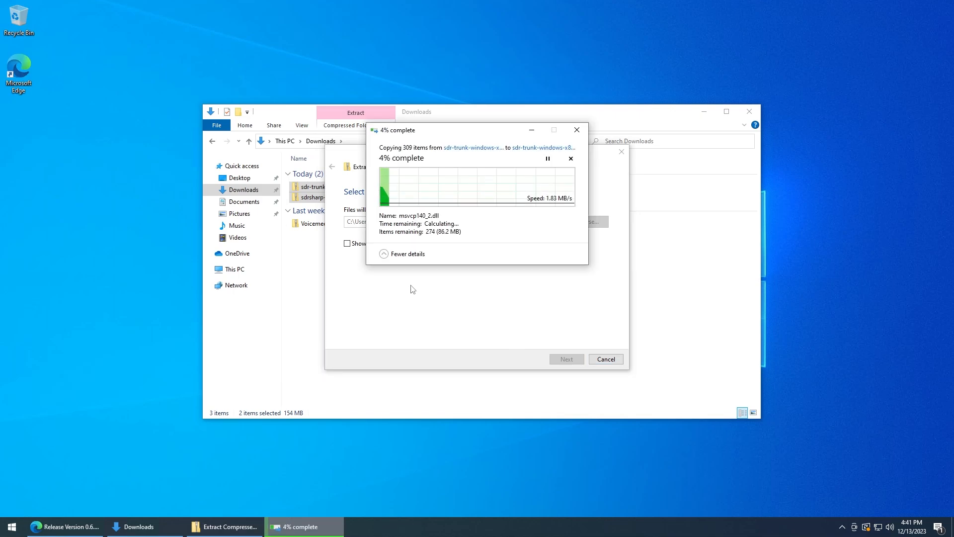
click(361, 298)
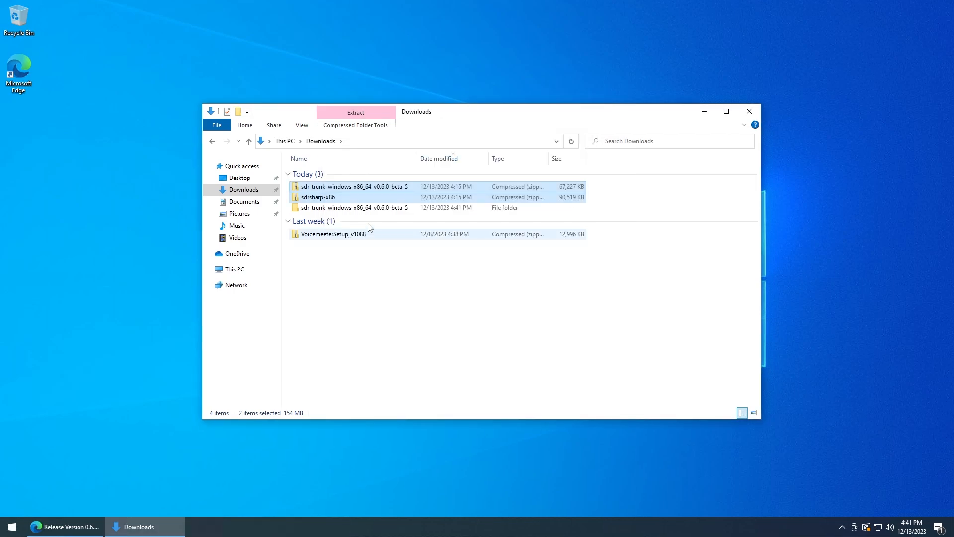
Extract the sdrsharp-x86 archive to the default location in Downloads
click(355, 199)
right_click(356, 199)
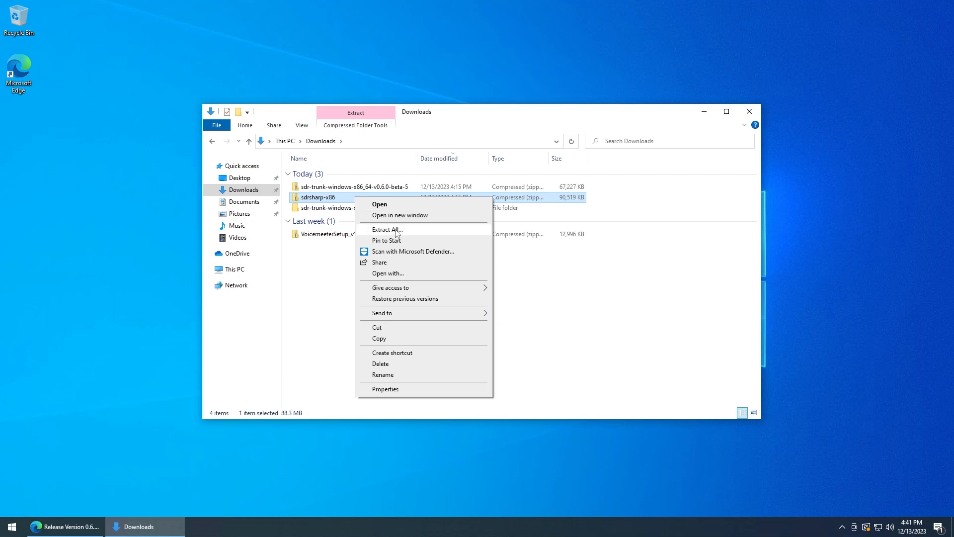
click(393, 230)
click(571, 362)
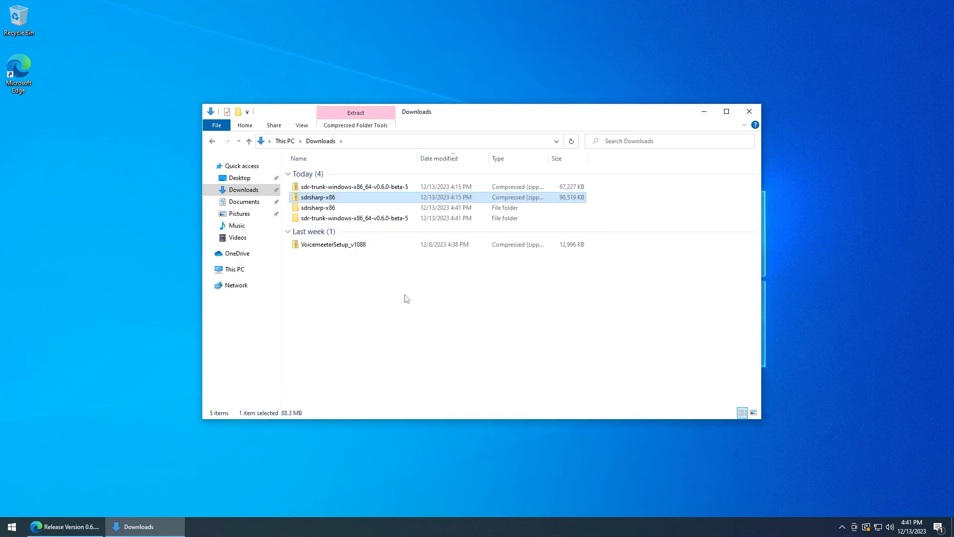
Run the install-rtlsdr batch file from the extracted sdrsharp-x86 folder, allowing it past SmartScreen, and finish its console session
double_click(336, 209)
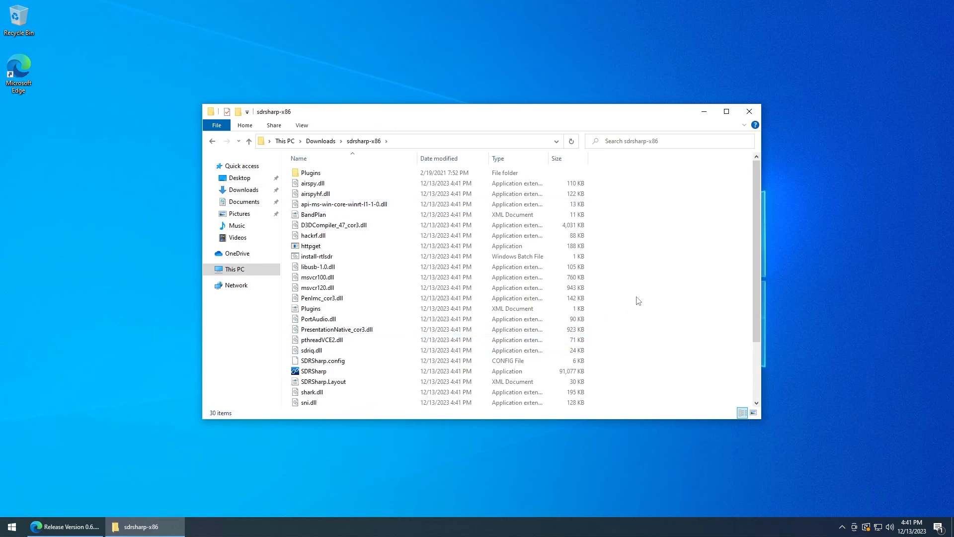
scroll(656, 282, down, 3)
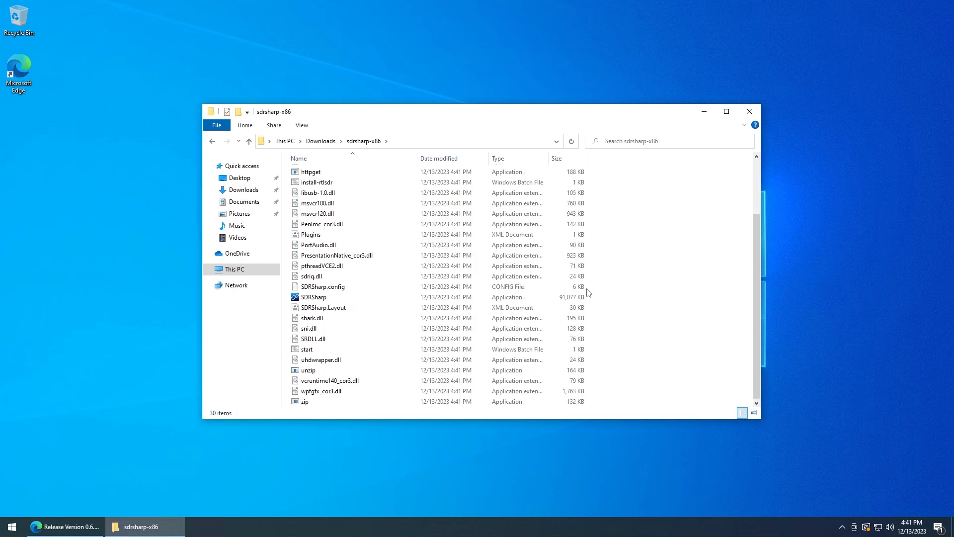
scroll(611, 290, up, 3)
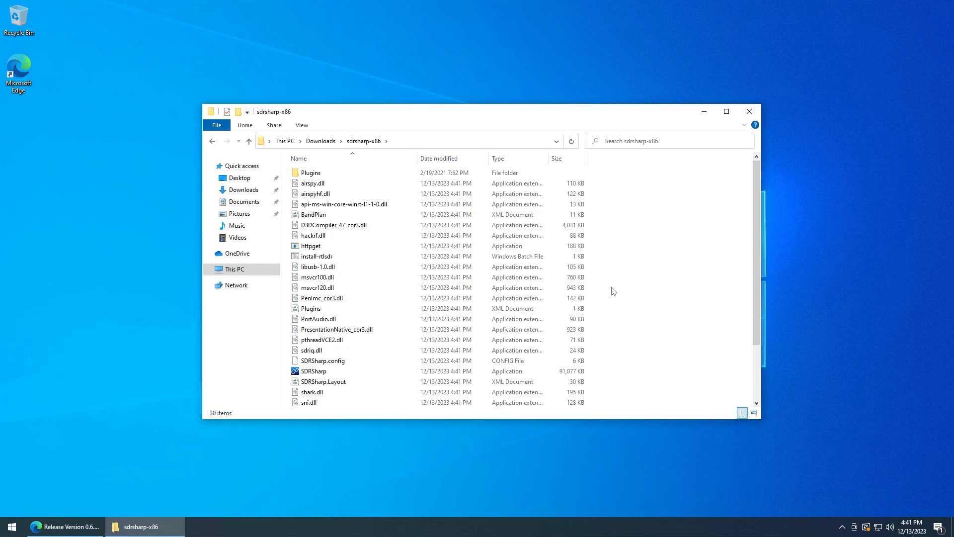
double_click(349, 257)
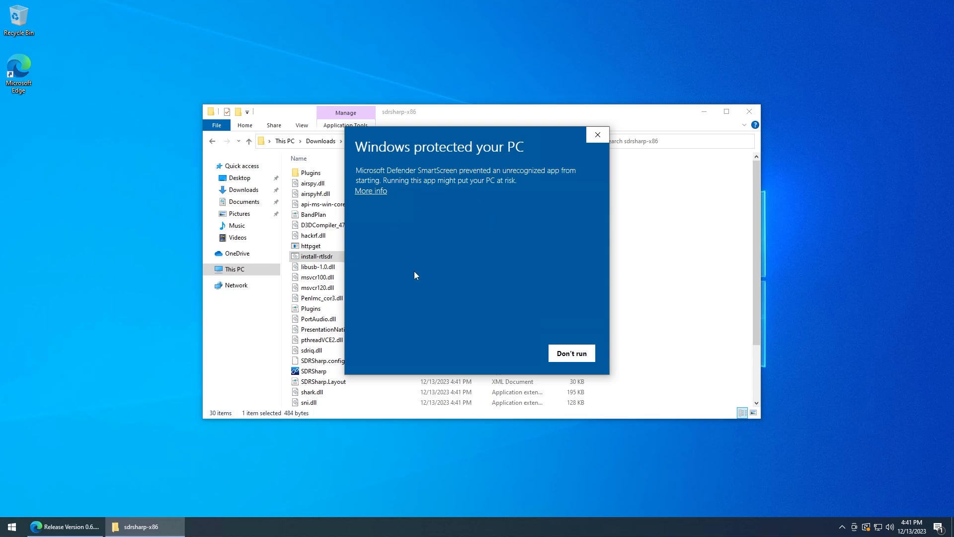
click(371, 191)
click(509, 353)
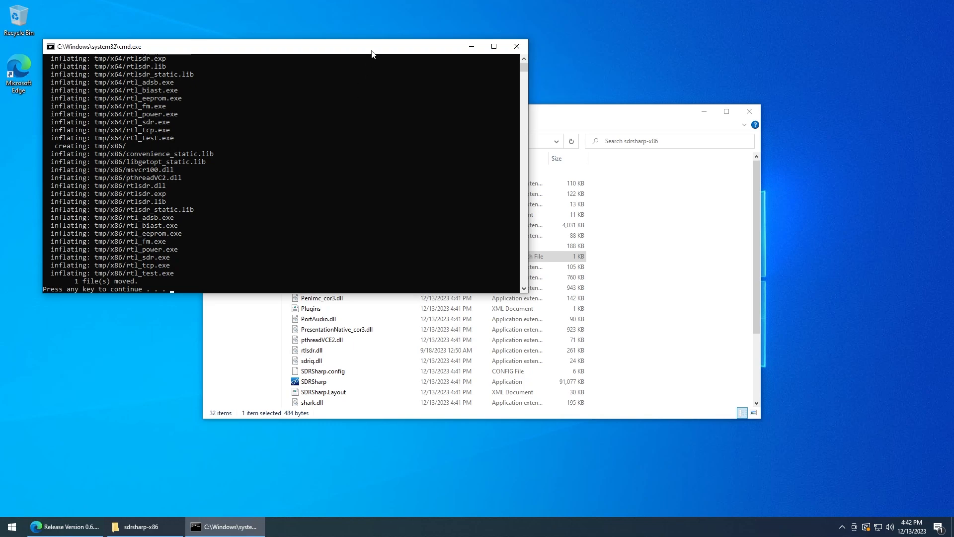
key(Return)
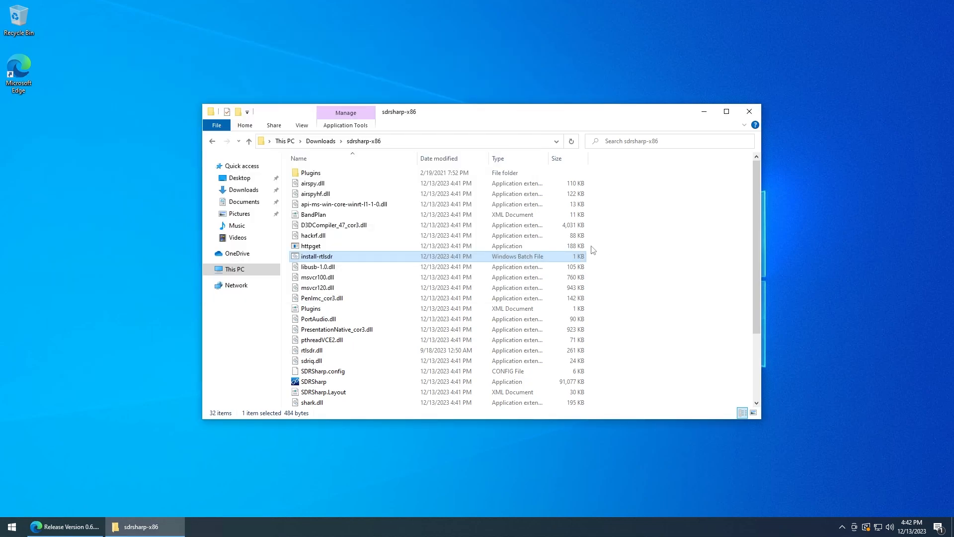
Launch zadig from the sdrsharp-x86 folder and allow it to make changes to the device
scroll(590, 248, down, 3)
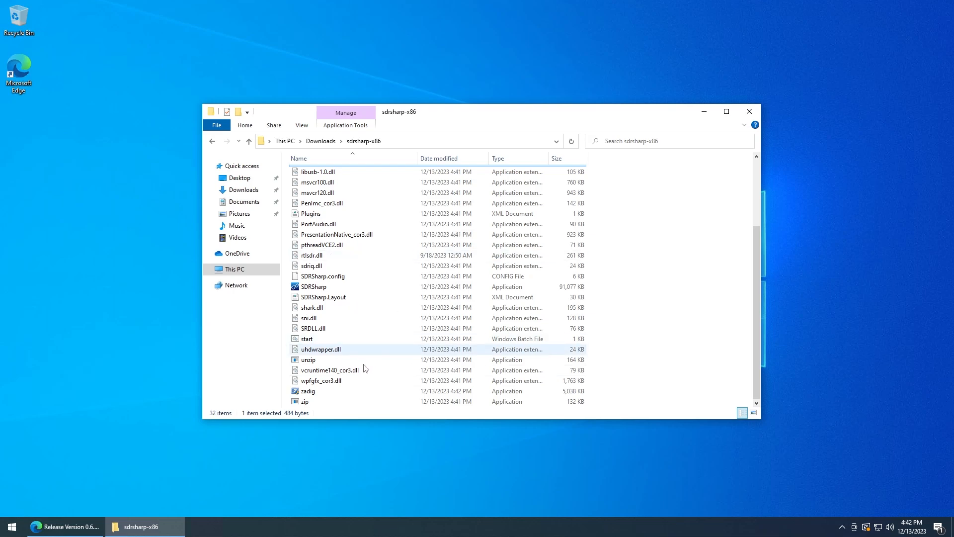
double_click(341, 395)
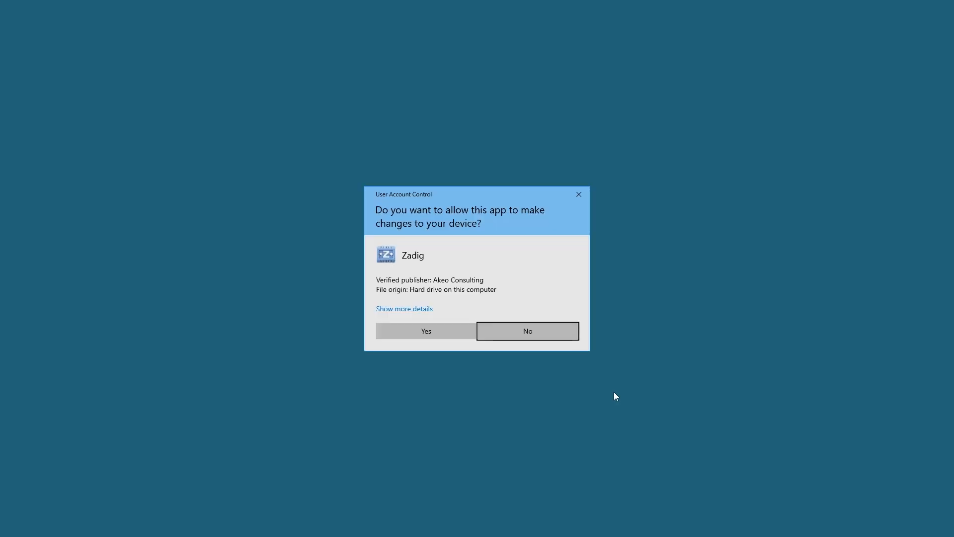
click(435, 338)
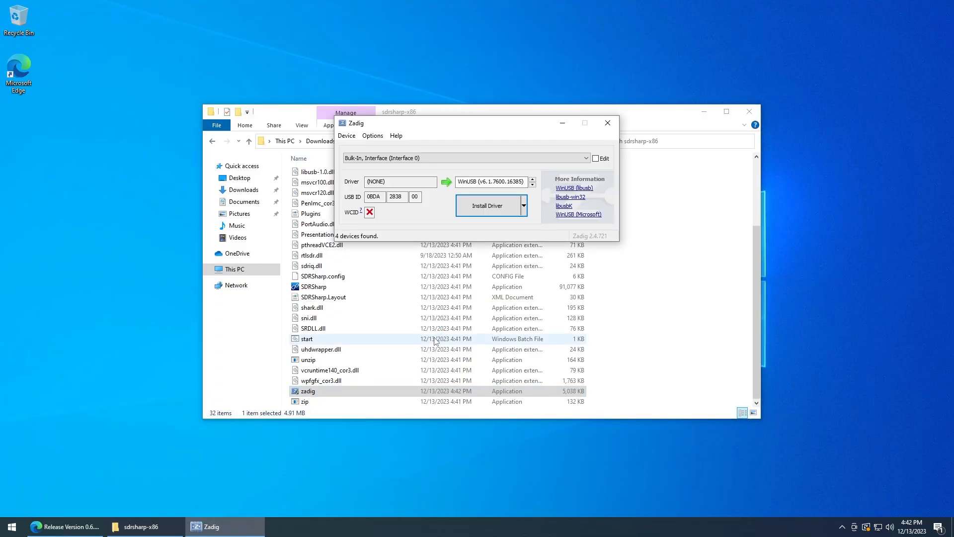
Install the WinUSB driver for the first Bulk-In, Interface (Interface 0) device
click(441, 158)
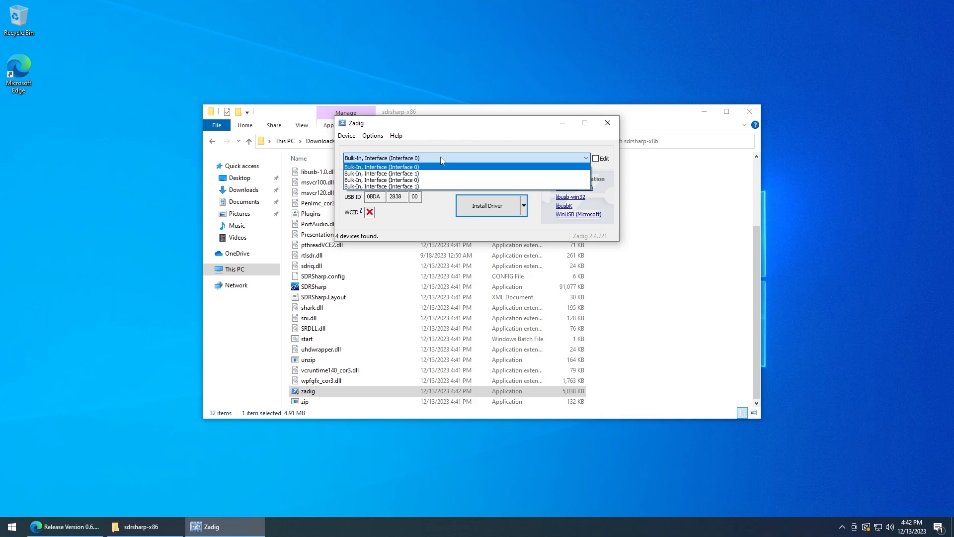
click(441, 167)
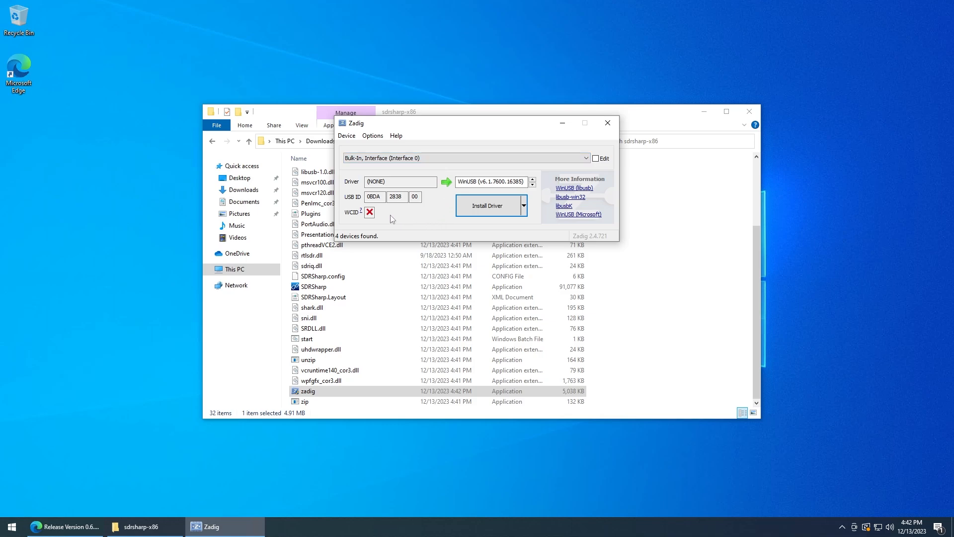
click(494, 211)
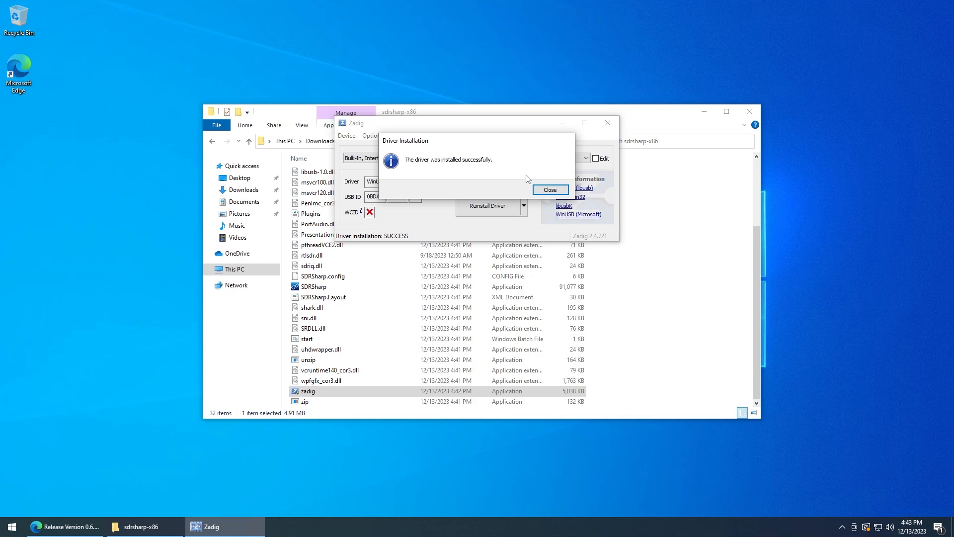
Install the WinUSB driver for the first Bulk-In, Interface (Interface 1) device and close Zadig
click(550, 190)
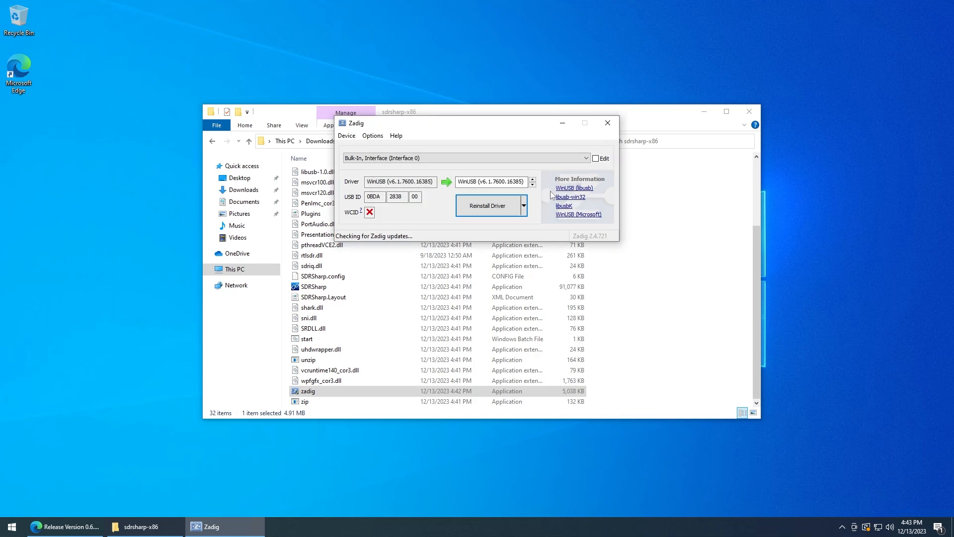
click(558, 161)
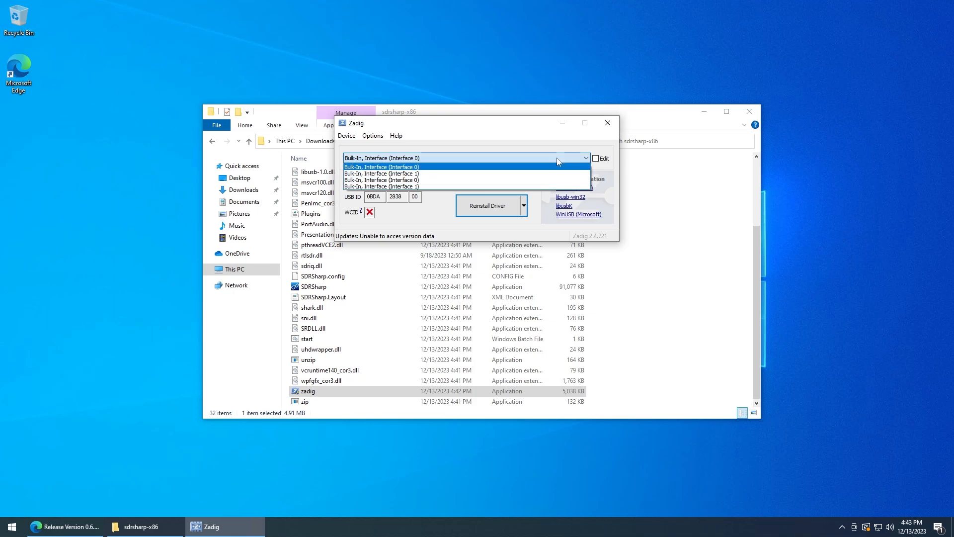
click(402, 175)
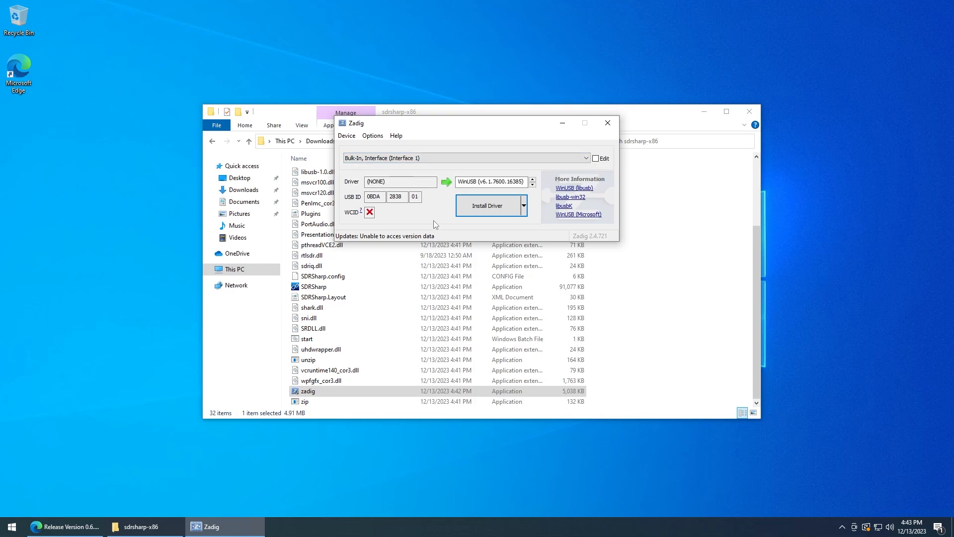
click(495, 207)
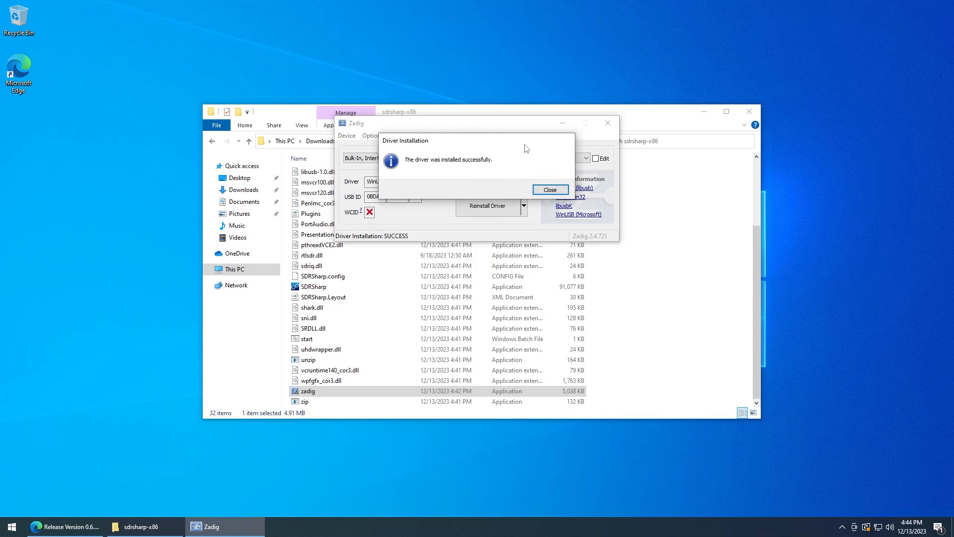
click(562, 192)
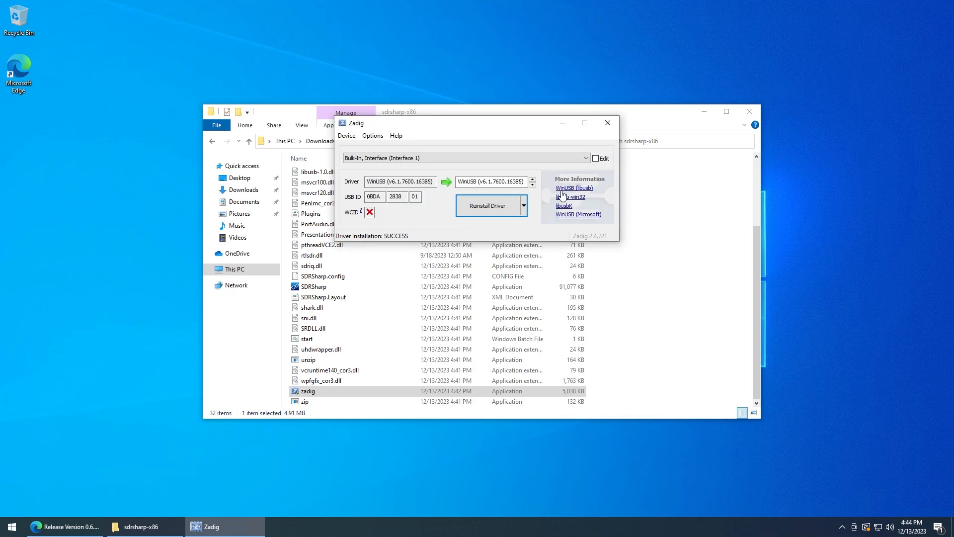
click(608, 123)
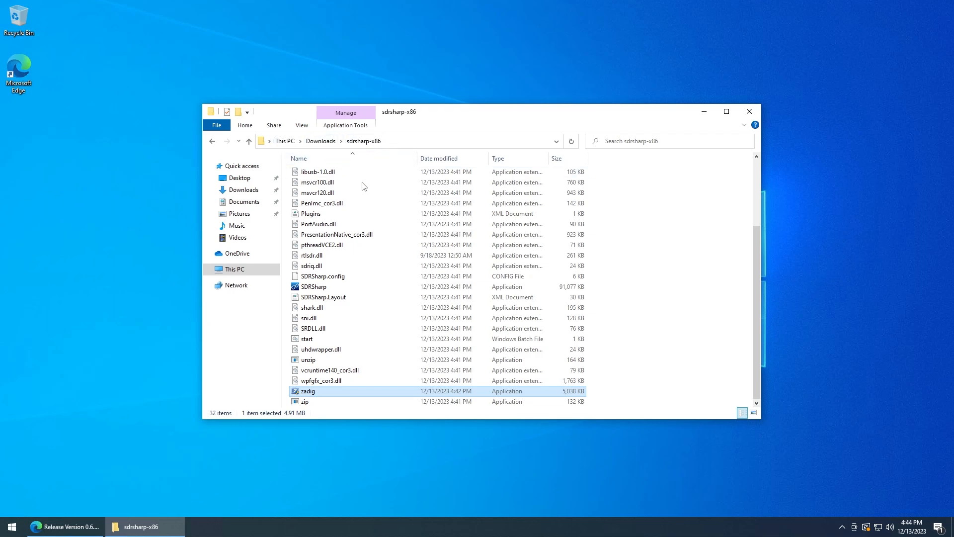
Move the inner sdr-trunk-windows-x86_64-v0.6.0-beta-5 folder from its extracted parent folder in Downloads to the root of Local Disk (C:)
click(328, 142)
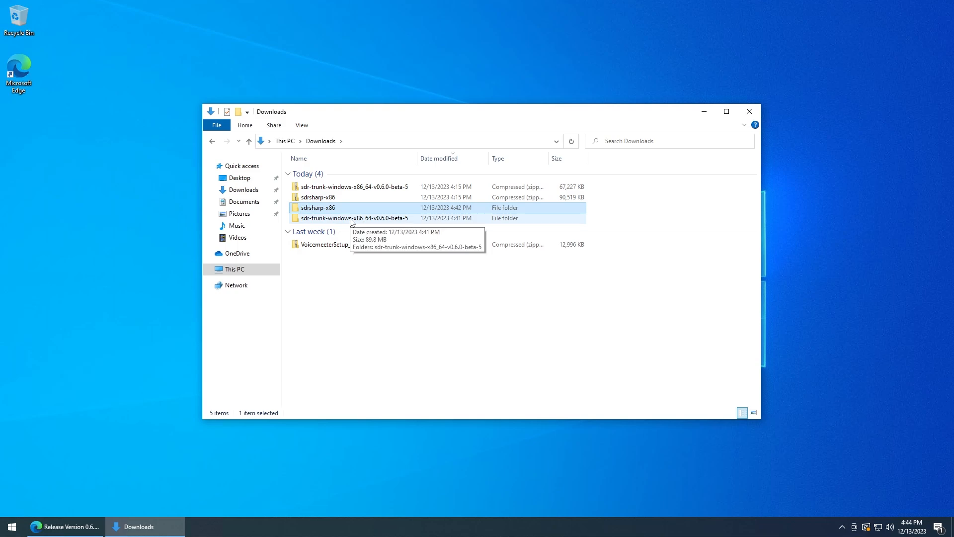
double_click(352, 219)
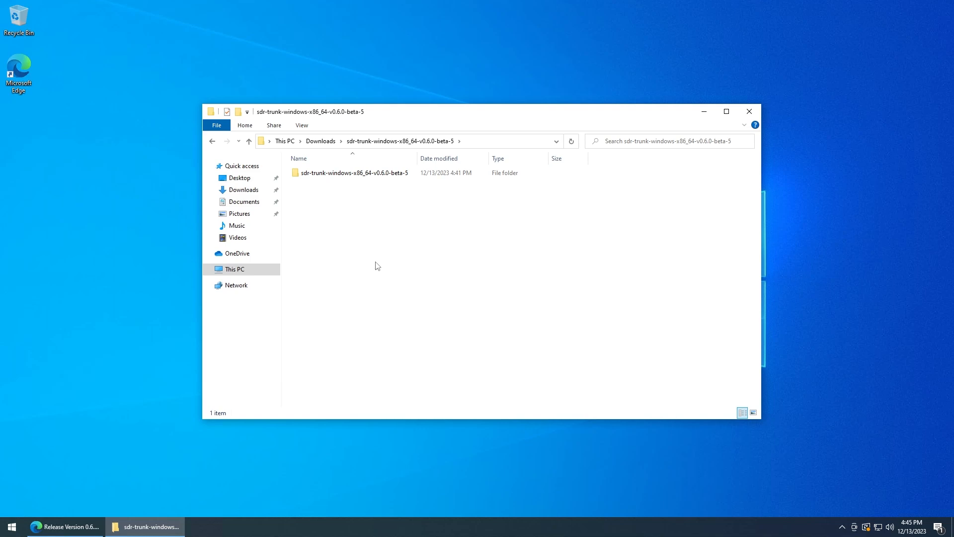
double_click(364, 180)
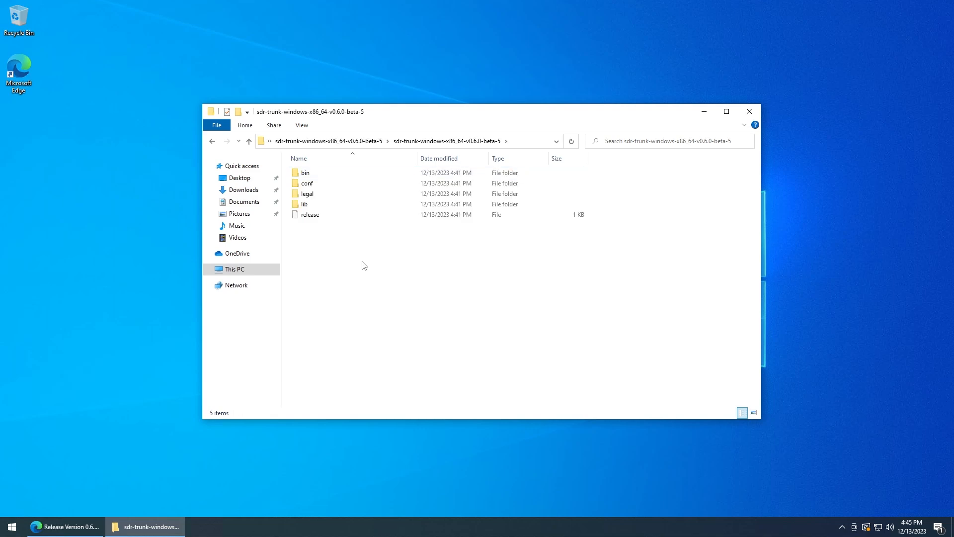
key(BackSpace)
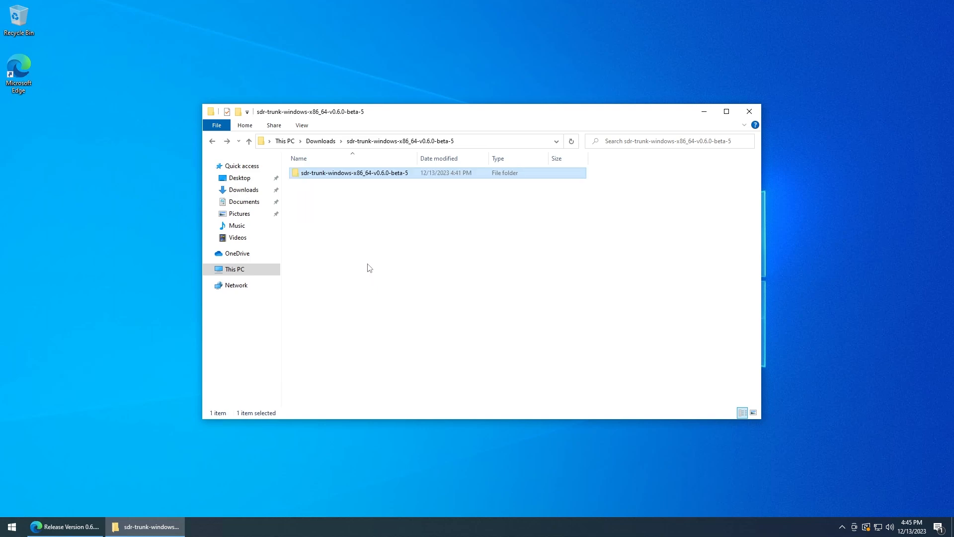
right_click(327, 178)
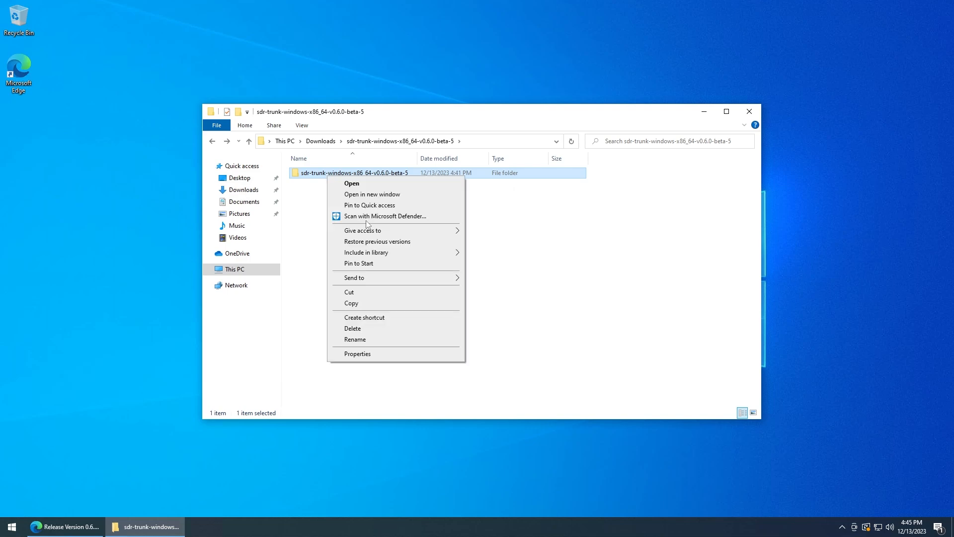
click(378, 292)
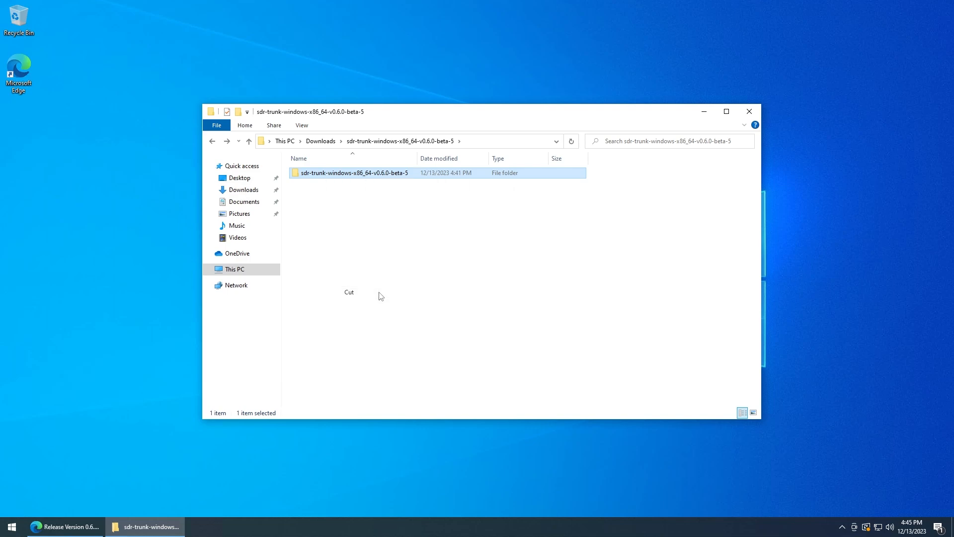
click(237, 273)
click(334, 284)
double_click(334, 284)
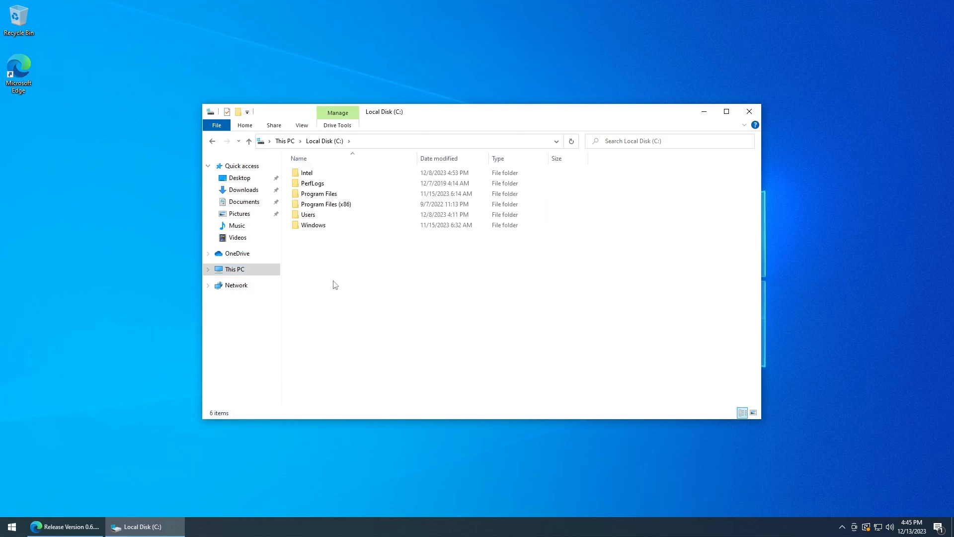
right_click(337, 275)
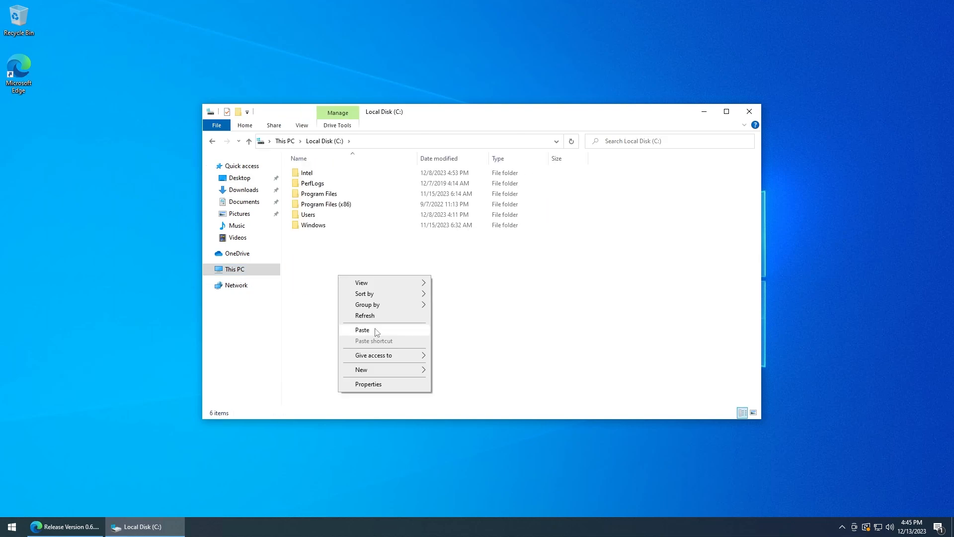
click(376, 331)
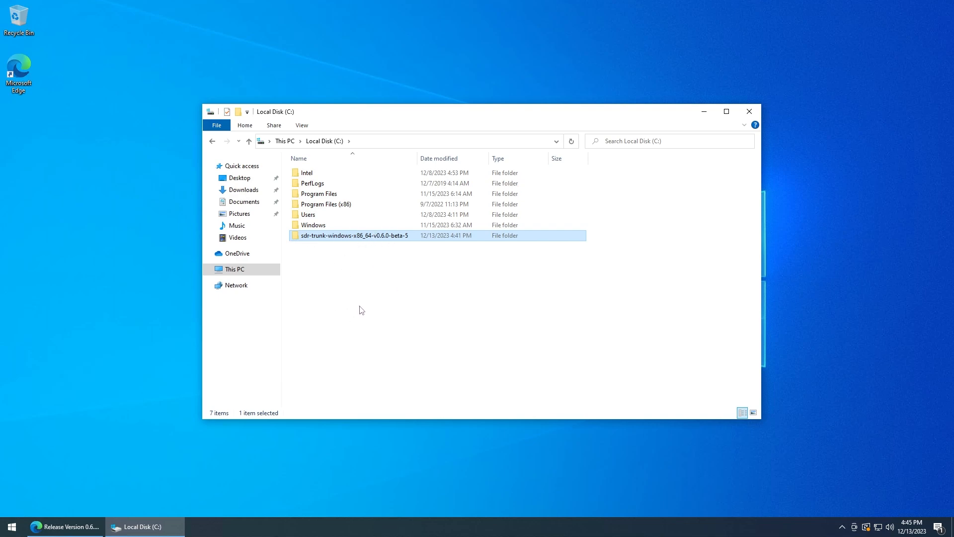
Rename the moved sdr-trunk folder on Local Disk (C:) as SDRTrunk
key(F2)
text(SDR)
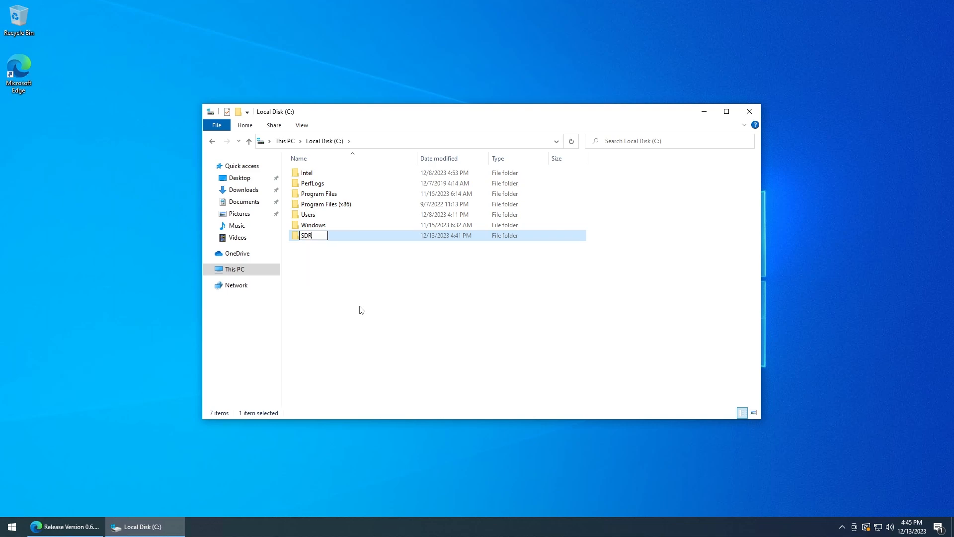
text(Trunk)
key(Return)
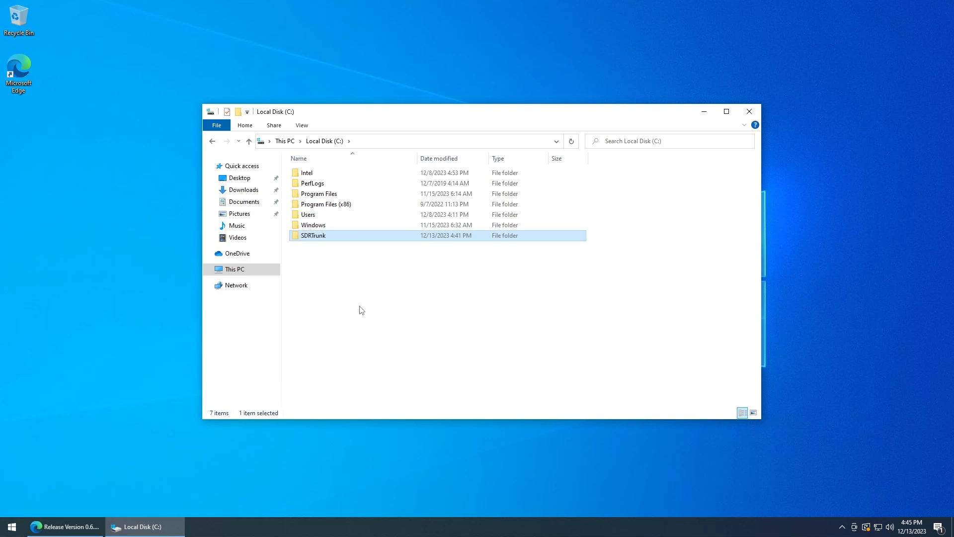
Create a desktop shortcut to the sdr-trunk Windows batch file in the SDRTrunk bin folder
double_click(342, 235)
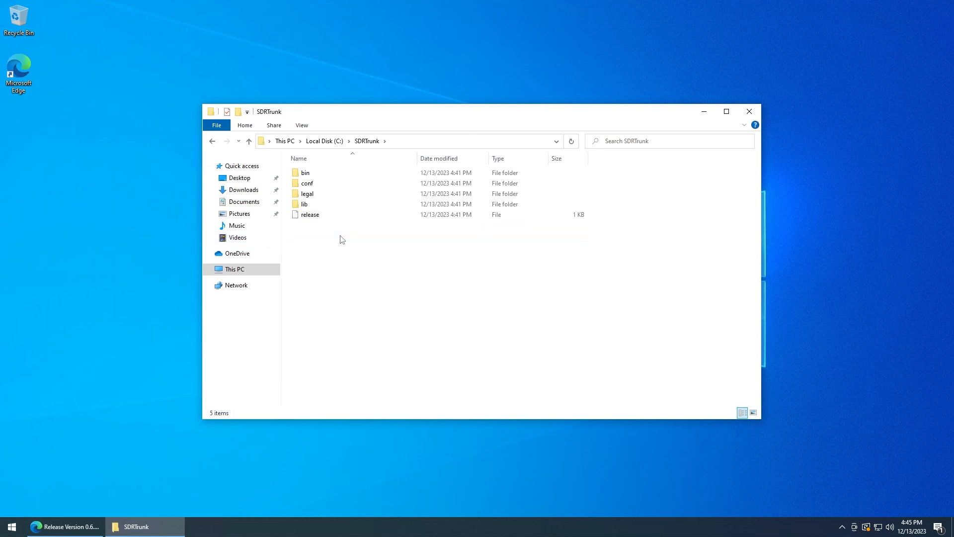
double_click(333, 175)
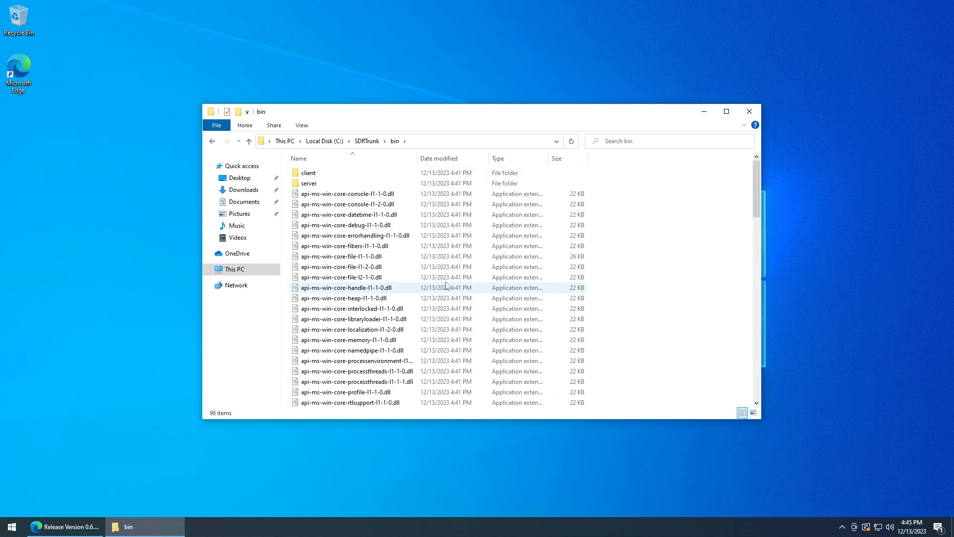
drag(756, 178, 754, 383)
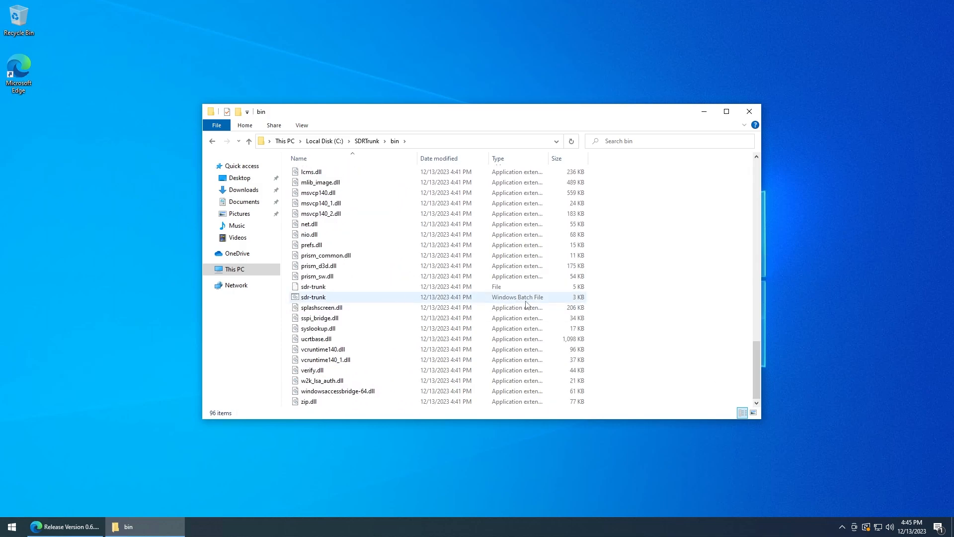
right_click(334, 298)
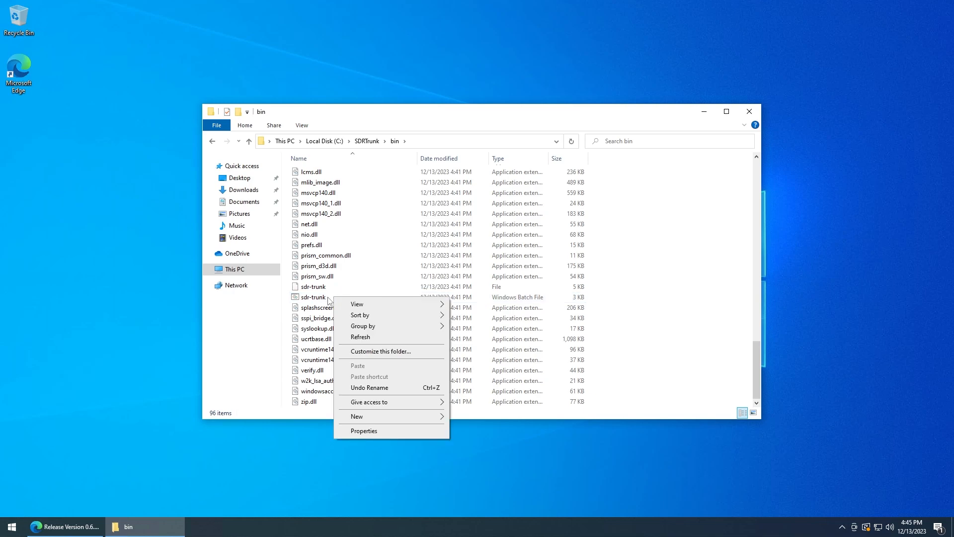
click(328, 300)
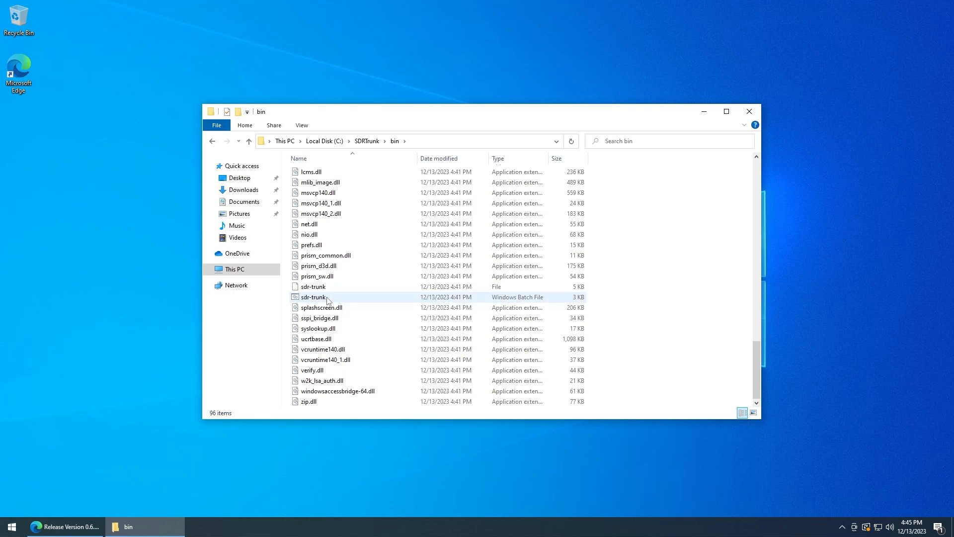
drag(326, 297, 22, 192)
drag(55, 177, 72, 208)
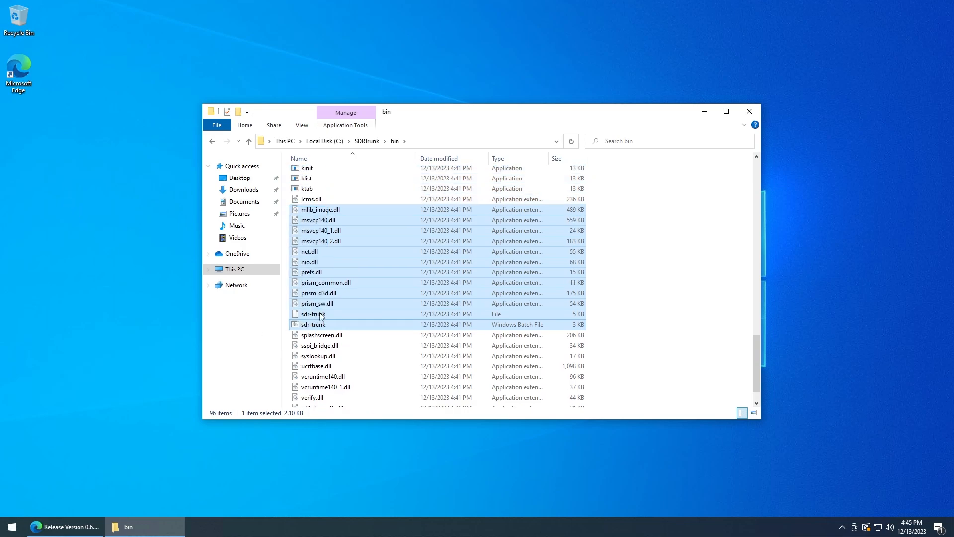
click(156, 308)
drag(318, 324, 45, 150)
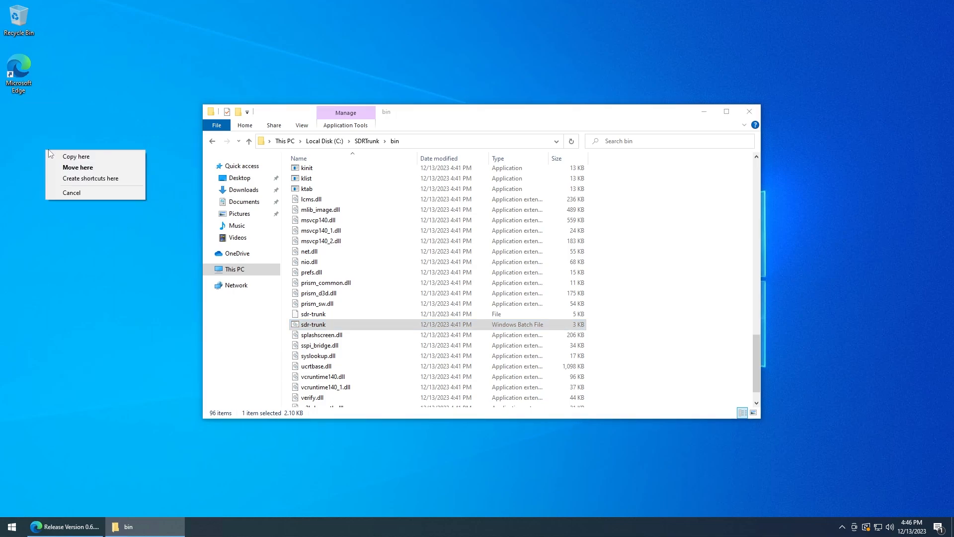
click(94, 179)
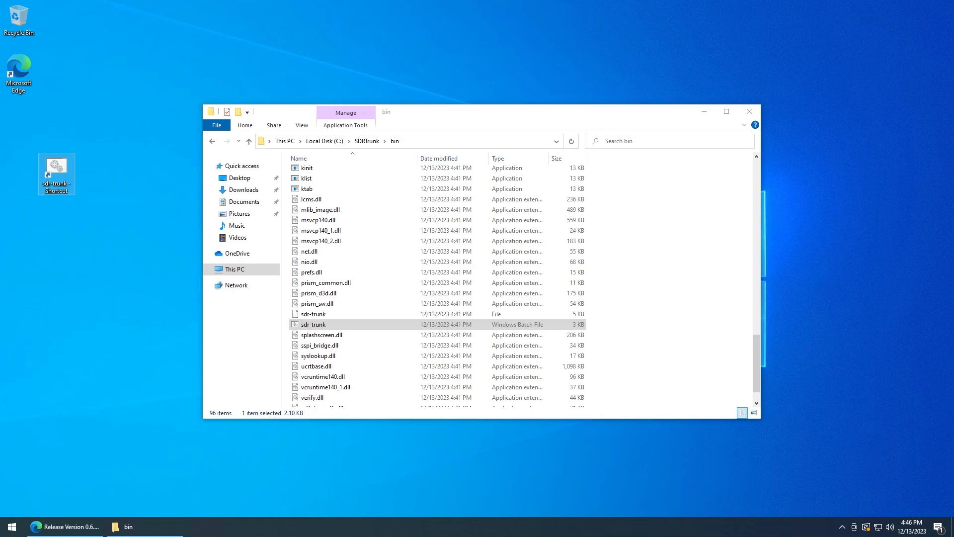
Rename the new desktop shortcut as SDRTrunk, place it below the Microsoft Edge shortcut and close the bin folder window
click(59, 184)
key(ctrl+a)
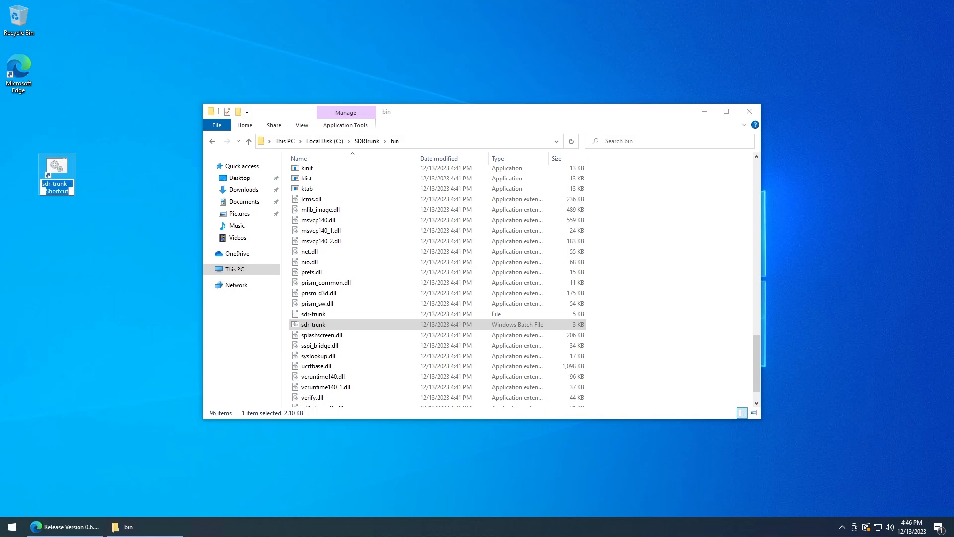
key(BackSpace)
text(SDRTrunk)
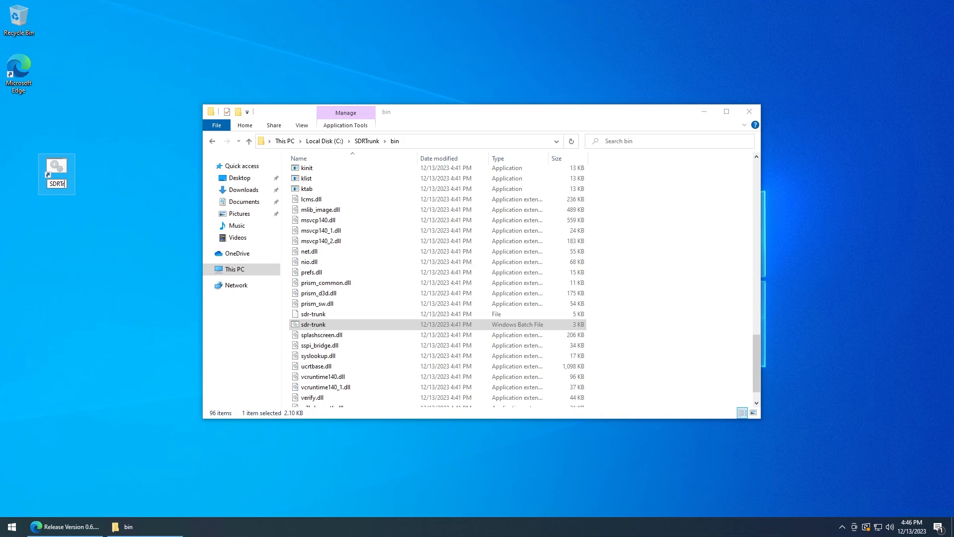
key(Return)
drag(63, 187, 25, 117)
click(68, 132)
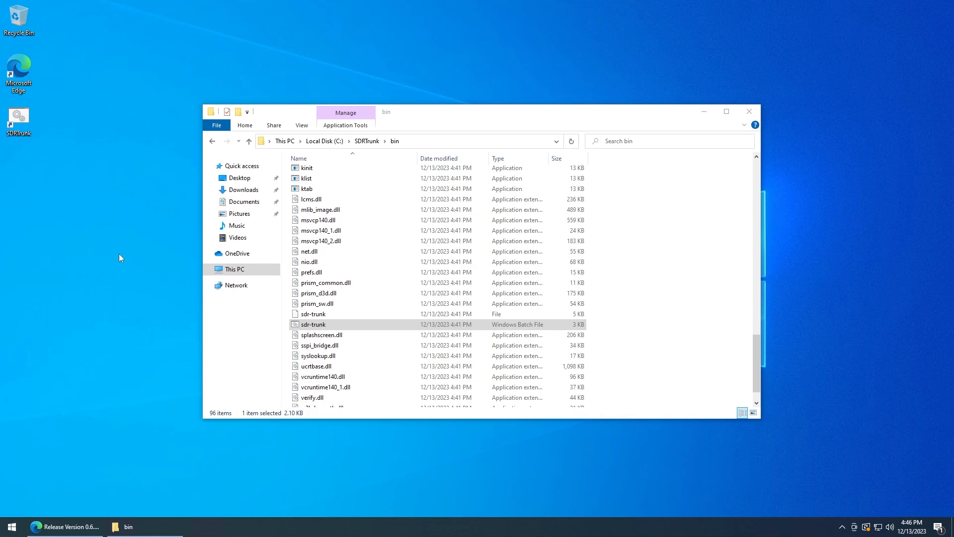
click(749, 111)
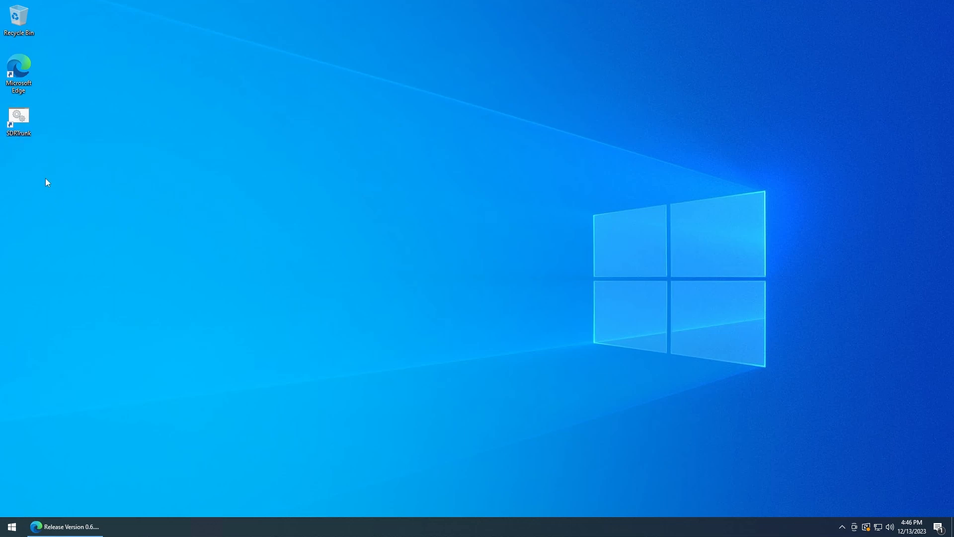
Launch sdrtrunk from its desktop shortcut, allowing it past SmartScreen, and start the CPU calibration
double_click(24, 119)
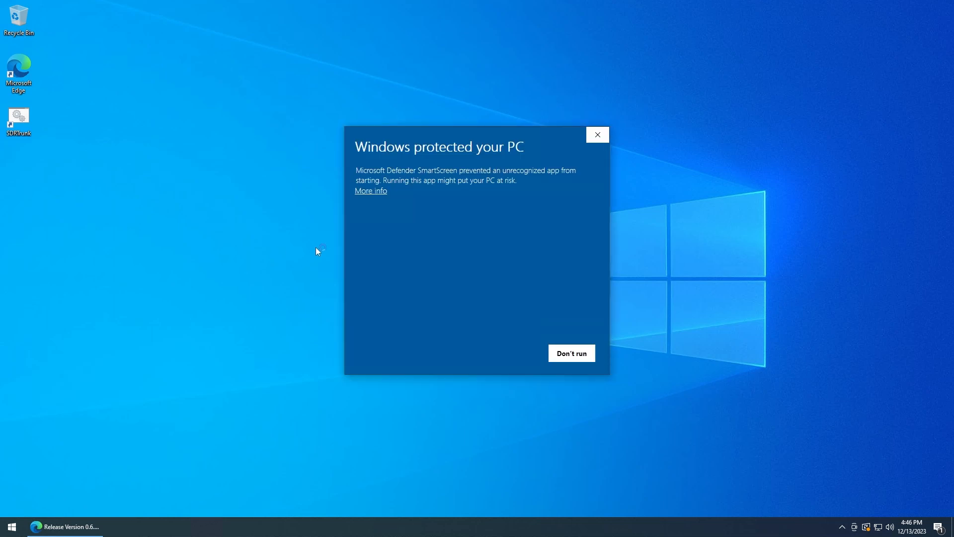
click(374, 191)
click(512, 353)
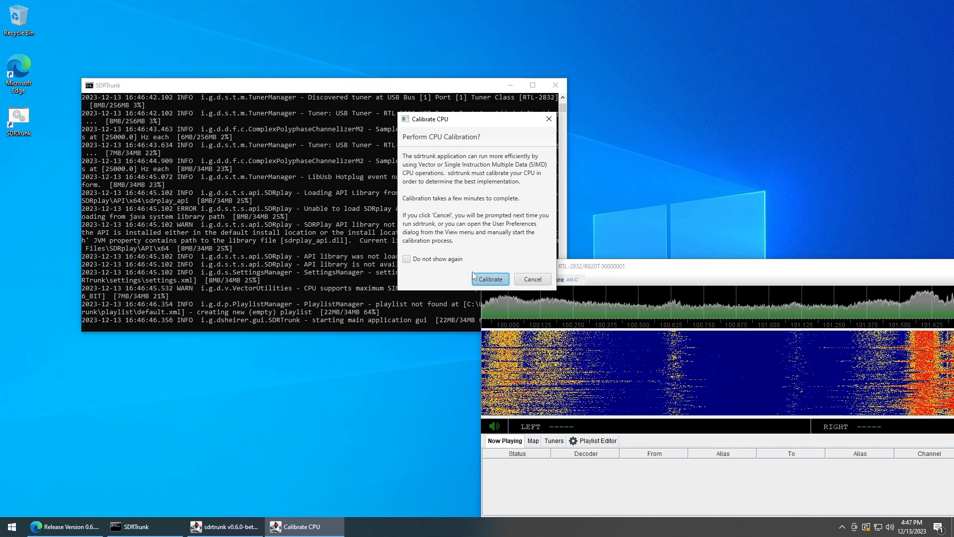
click(491, 280)
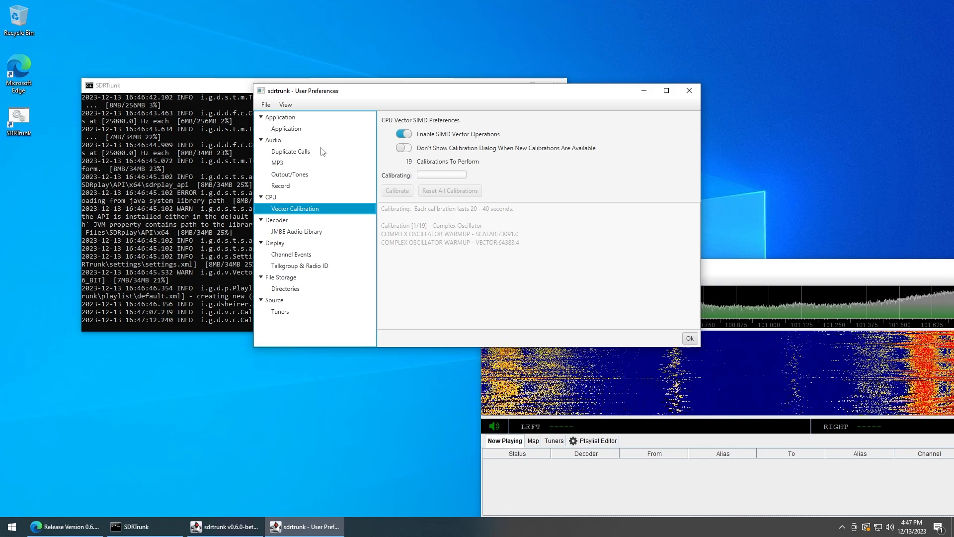
Set the audio output device in the sdrtrunk user preferences to Primary Sound Driver - MONO
click(299, 178)
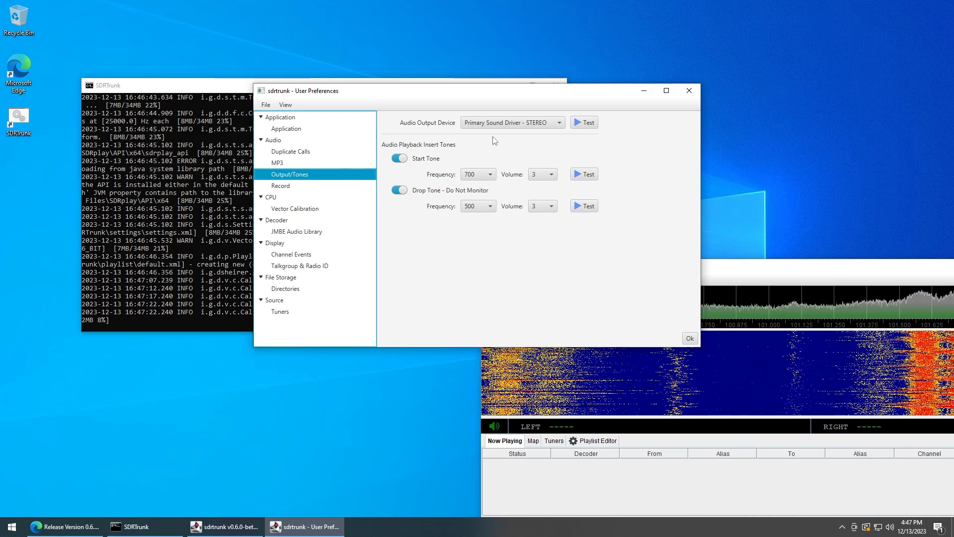
click(544, 123)
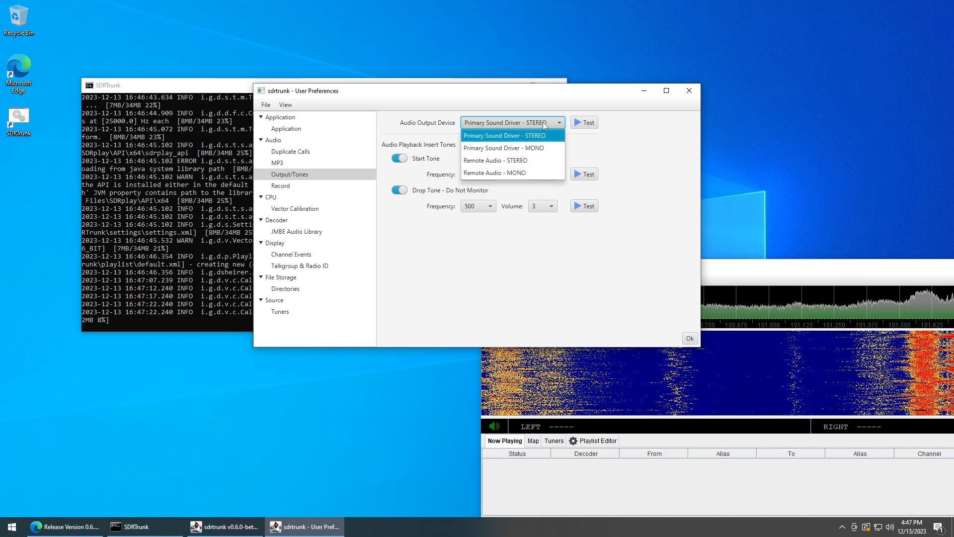
click(538, 148)
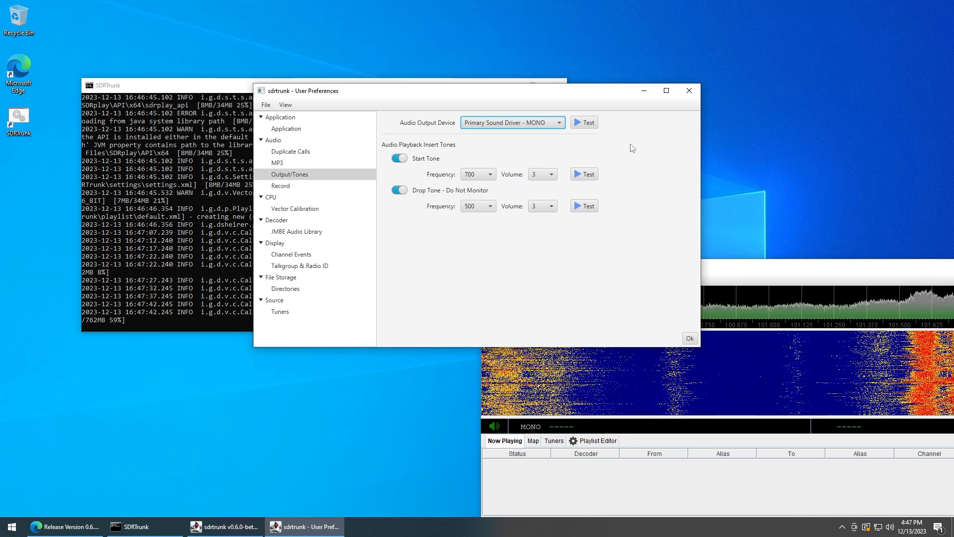
Test the audio output and the start tone, set the start tone frequency to 1100 and test the tone again
click(592, 125)
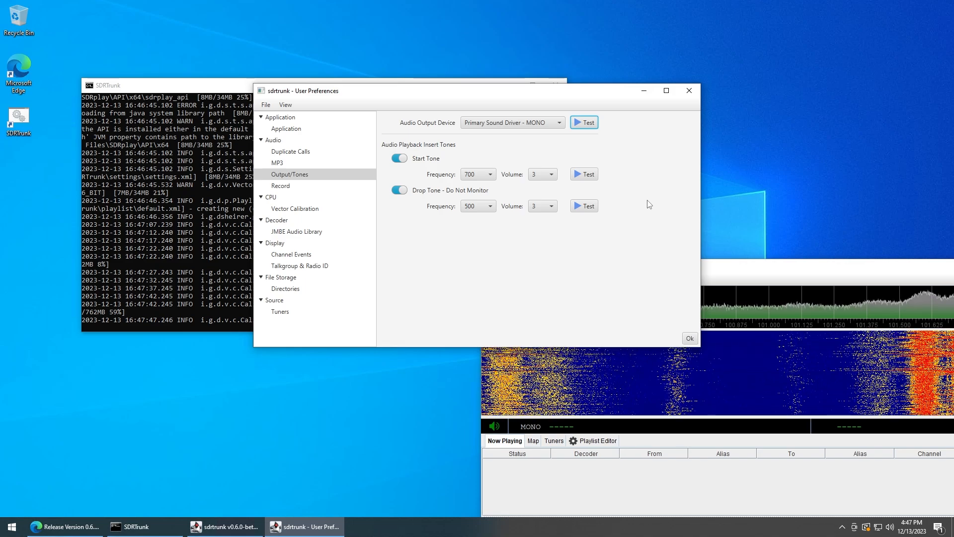
click(595, 179)
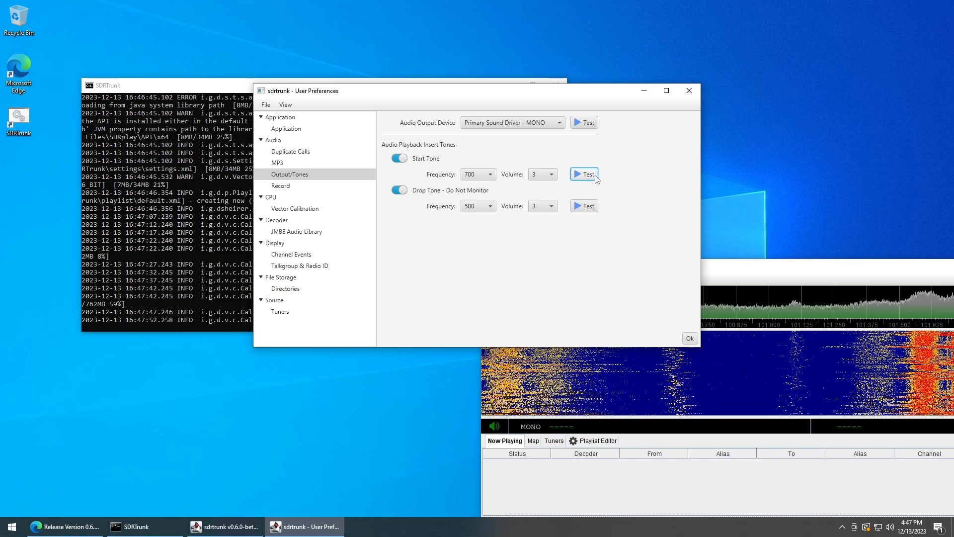
click(491, 177)
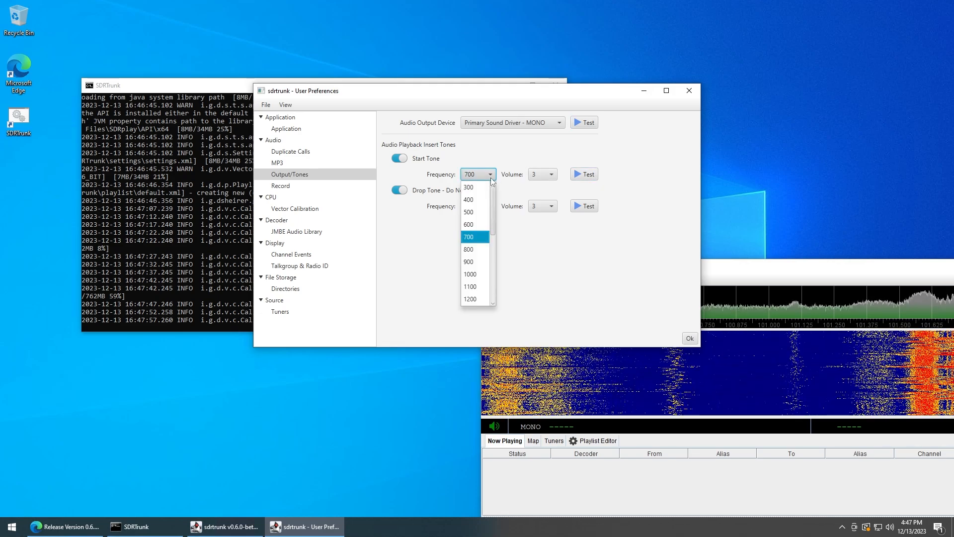
click(471, 287)
click(591, 175)
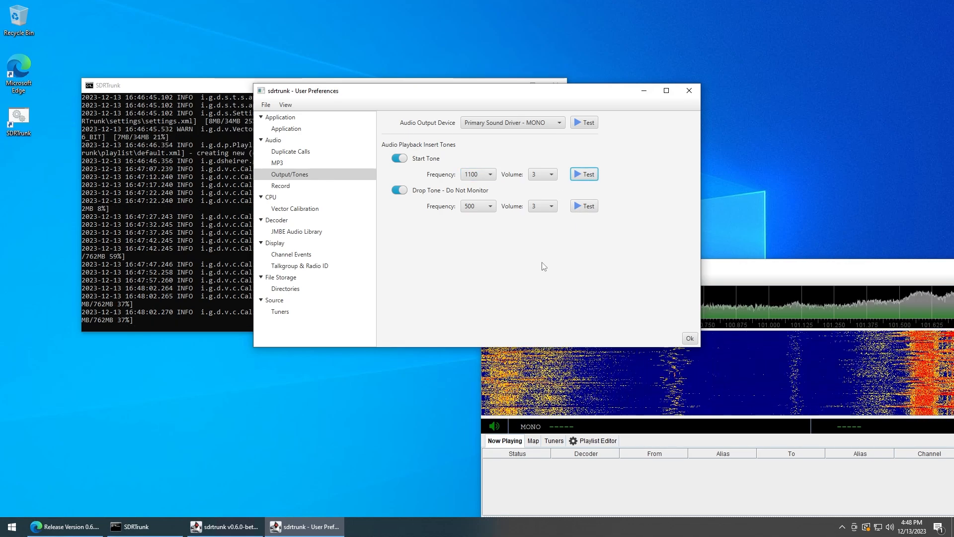
Review the Application, Duplicate Calls, MP3, Record and Vector Calibration preferences
click(298, 132)
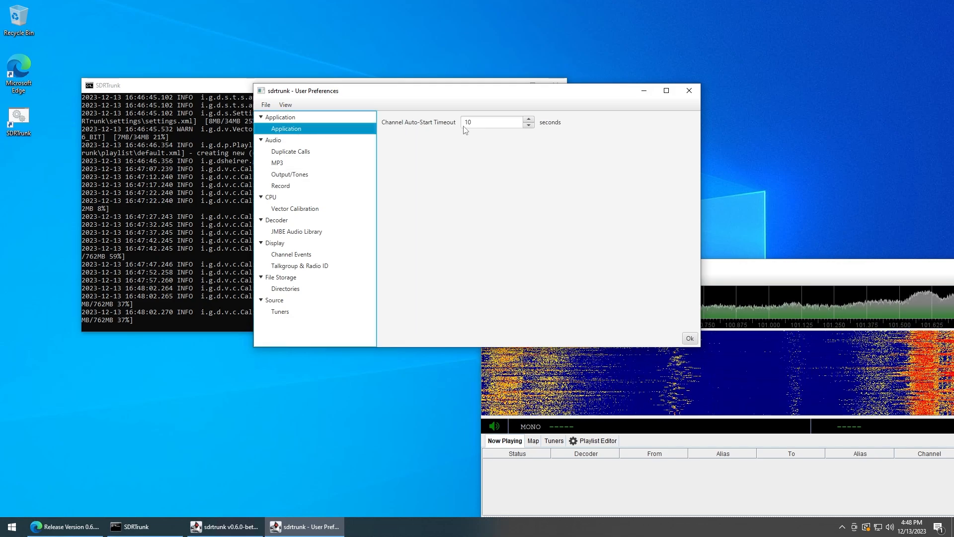
click(292, 152)
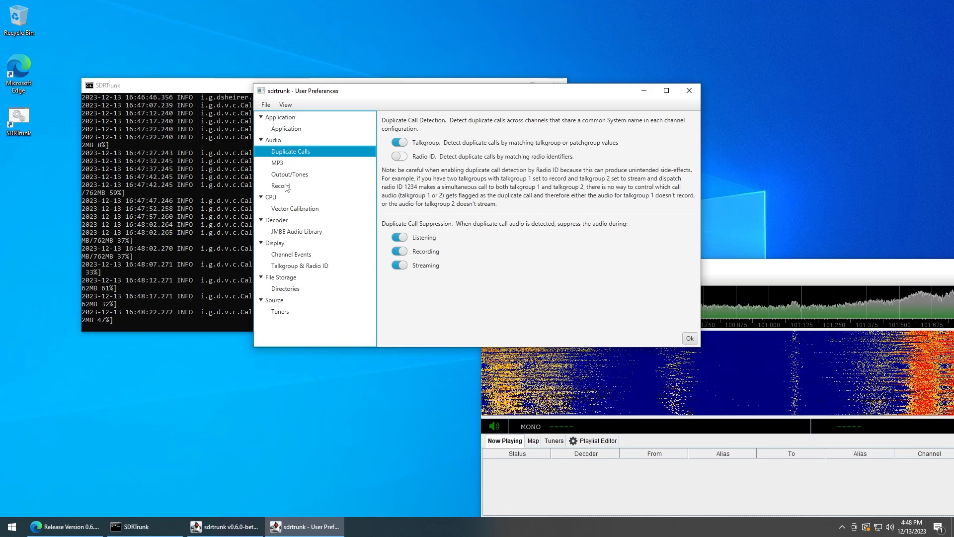
click(281, 165)
click(288, 187)
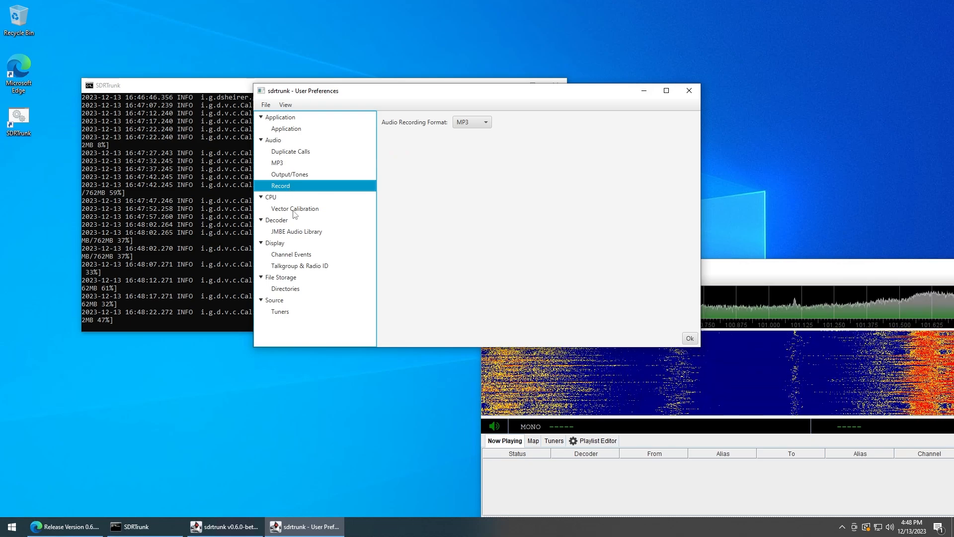
click(295, 211)
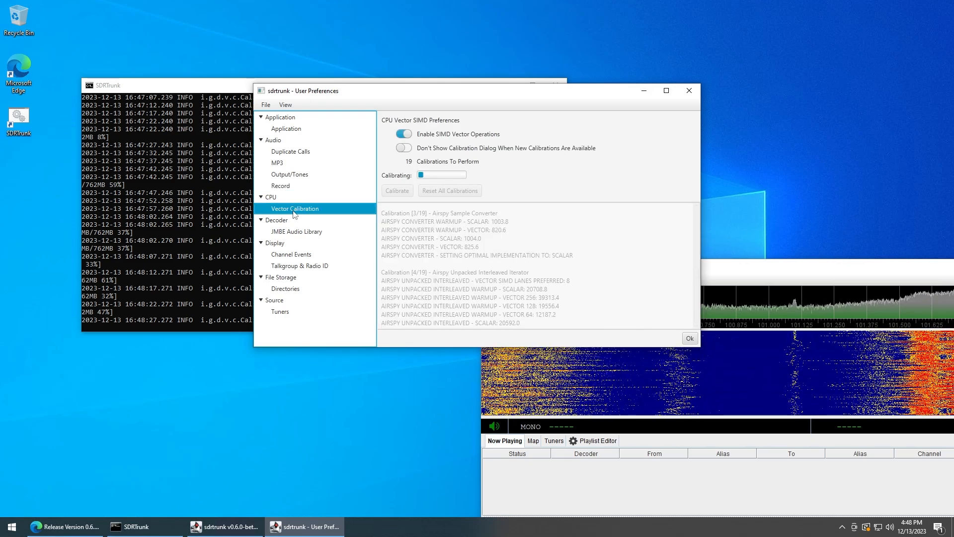
Create the JMBE audio library version 1.0.9 in the default directory, accepting the download and compile notice
click(306, 233)
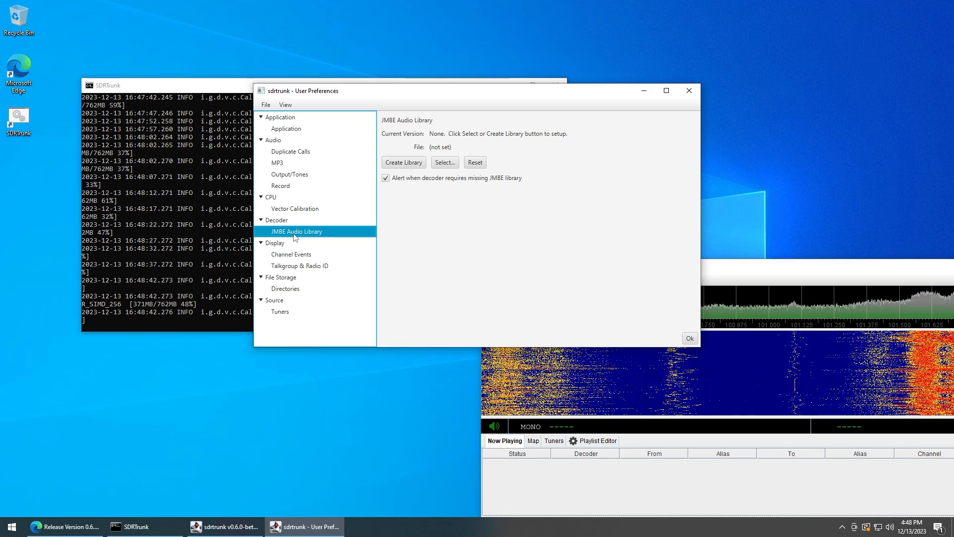
click(409, 164)
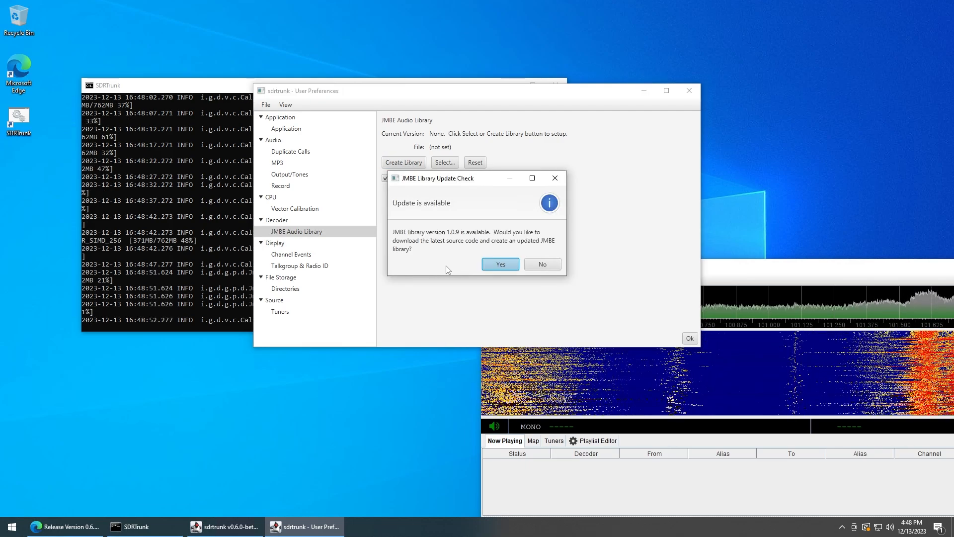
click(501, 265)
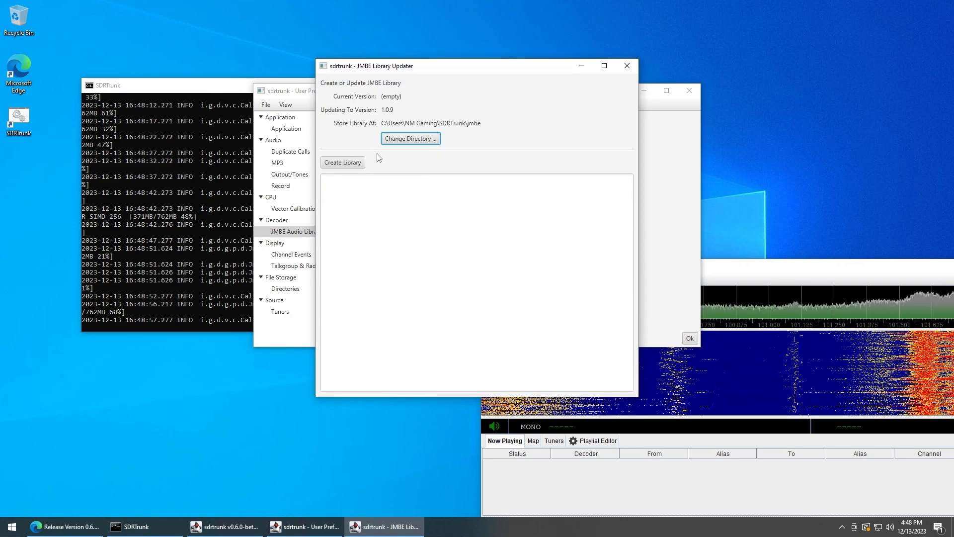
click(347, 165)
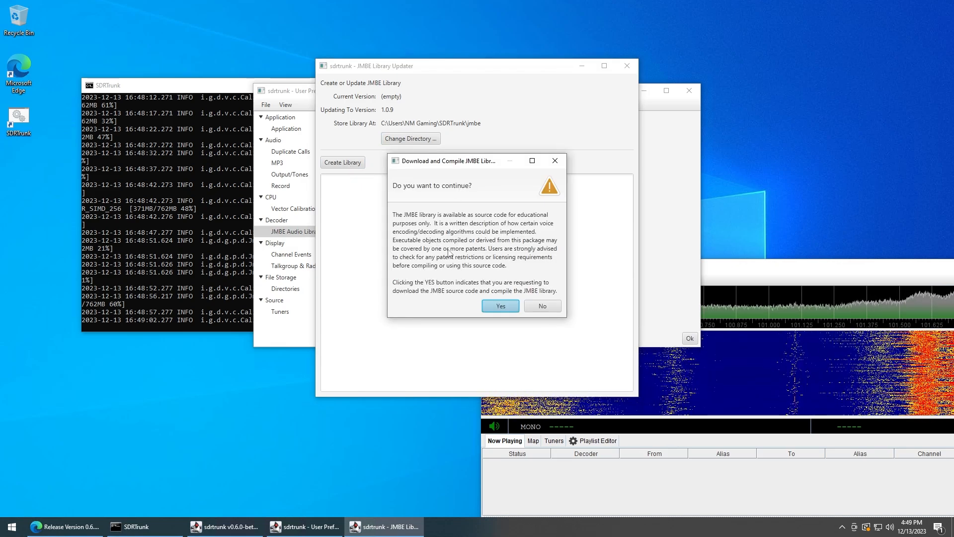
click(500, 306)
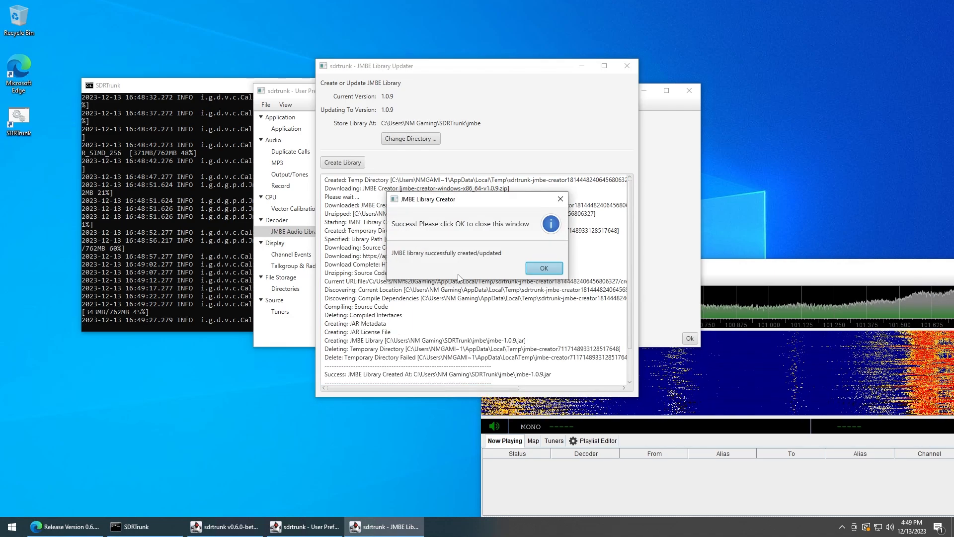
click(549, 269)
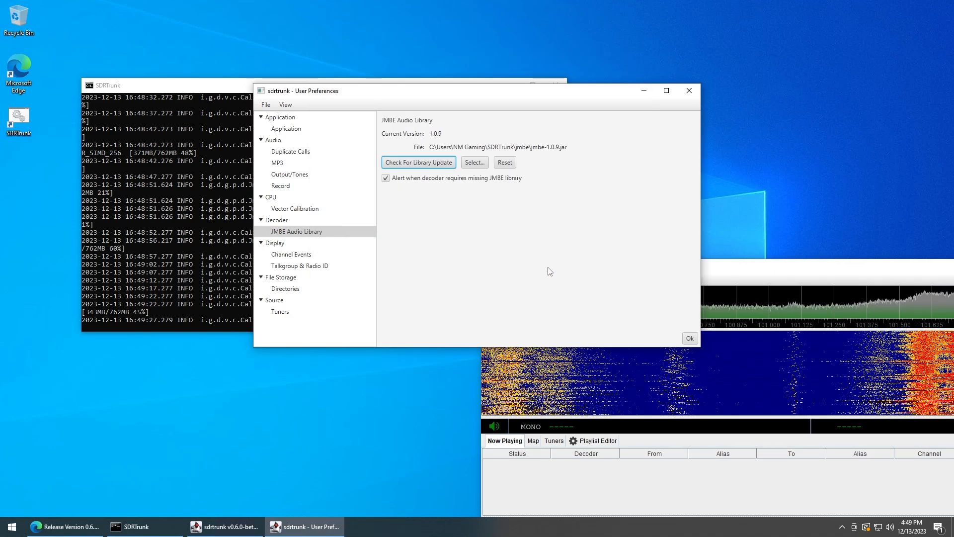
Review the channel events, talkgroup and radio ID, directories and tuner preferences, and recheck the output tones and JMBE library settings
click(308, 256)
click(330, 269)
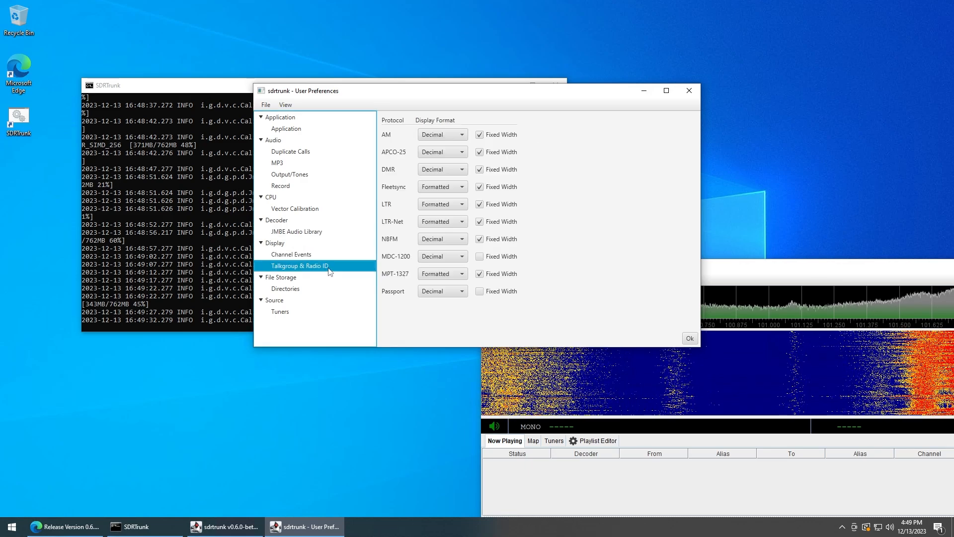
click(303, 291)
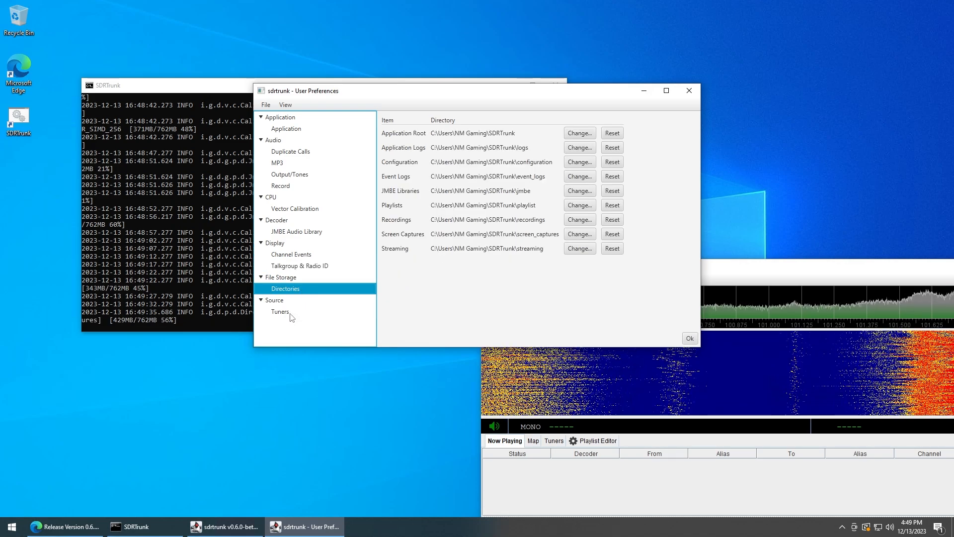
click(291, 312)
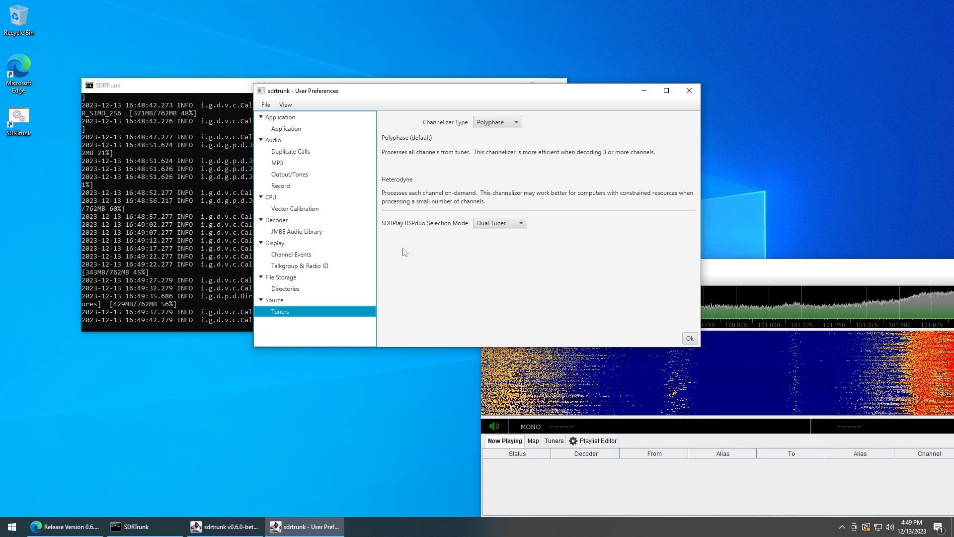
click(301, 175)
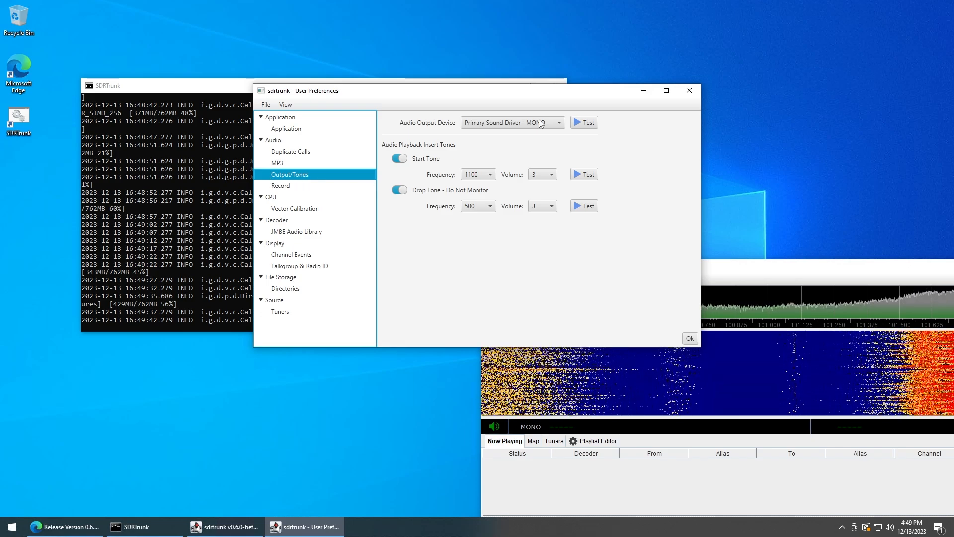
click(301, 232)
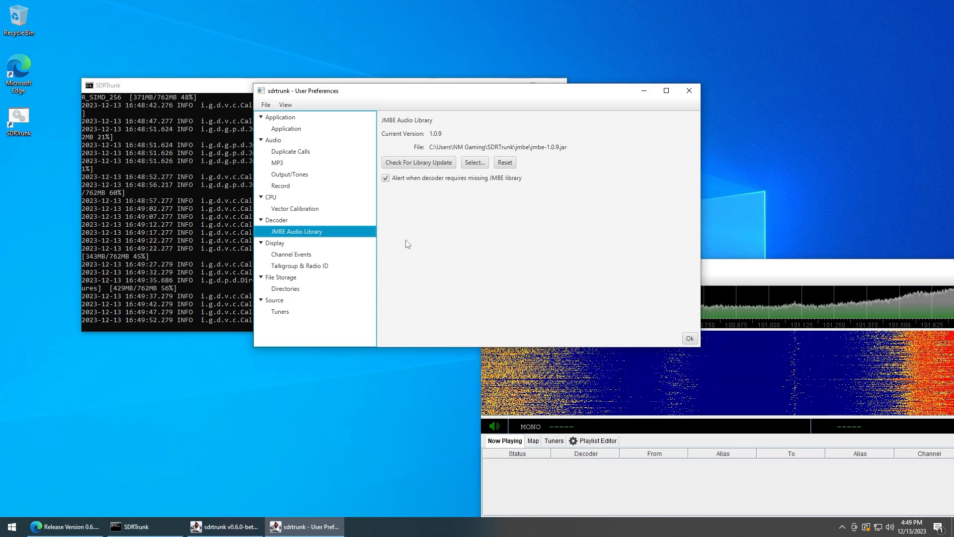
Minimize the user preferences window, bring the main sdrtrunk window fully into view and maximize it
click(643, 91)
drag(679, 268, 337, 61)
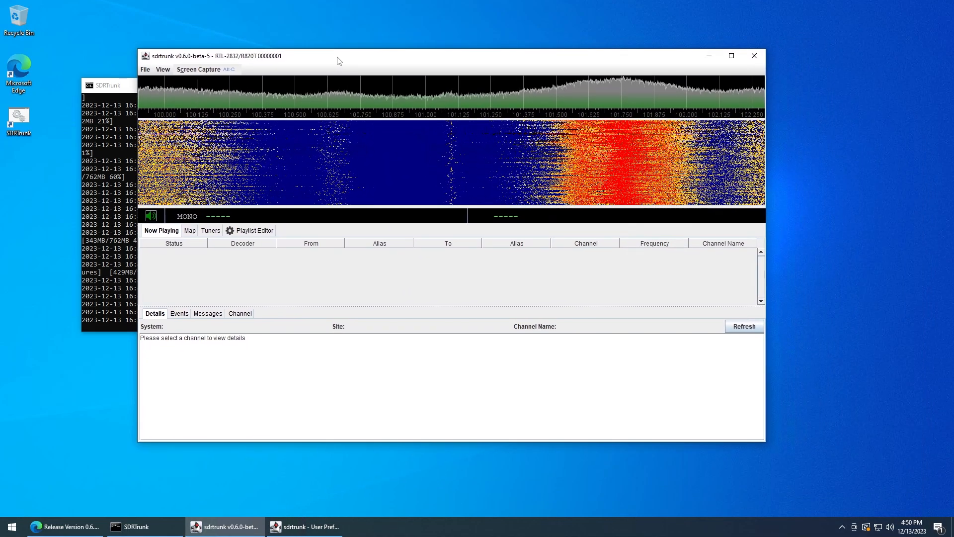
click(731, 56)
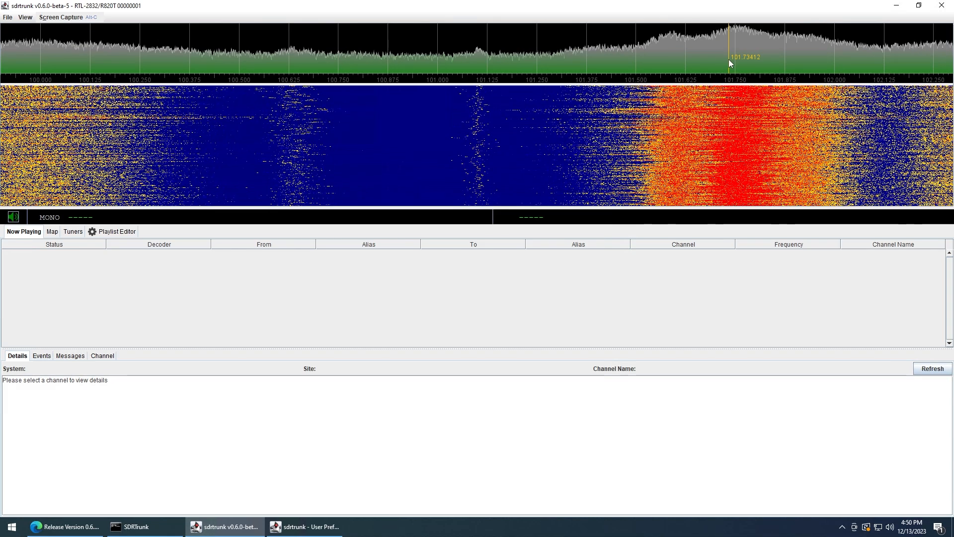
Open the Playlist Editor maximized and look through the decoder types offered for a new channel
click(131, 232)
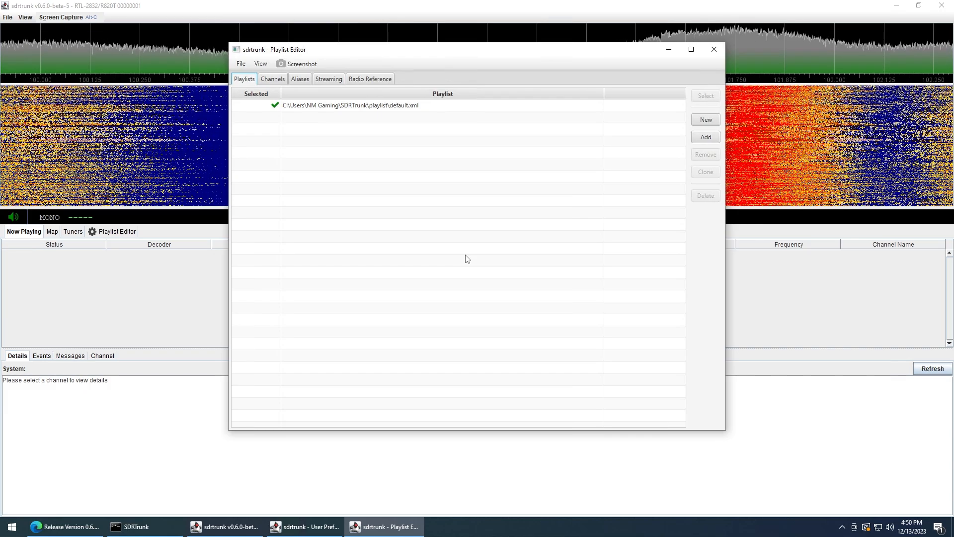
click(691, 49)
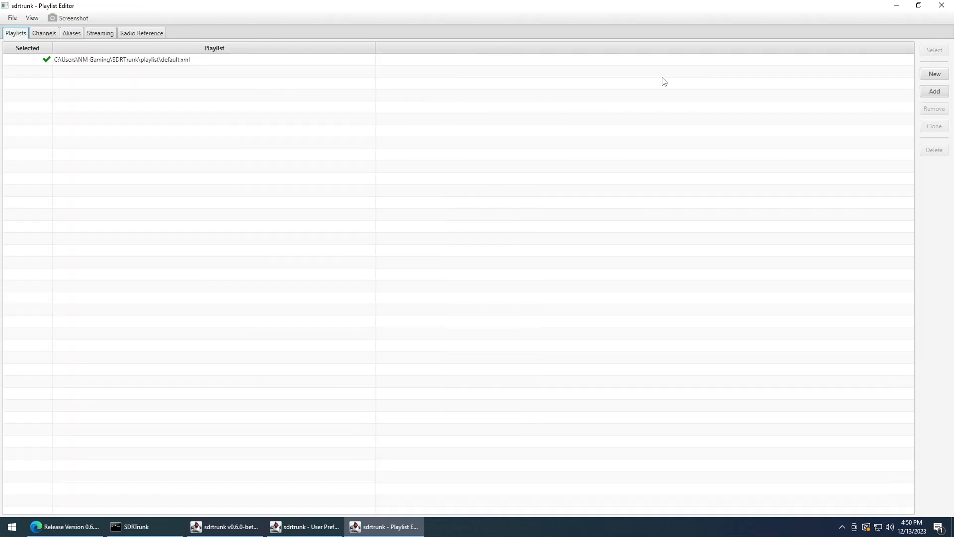
click(48, 34)
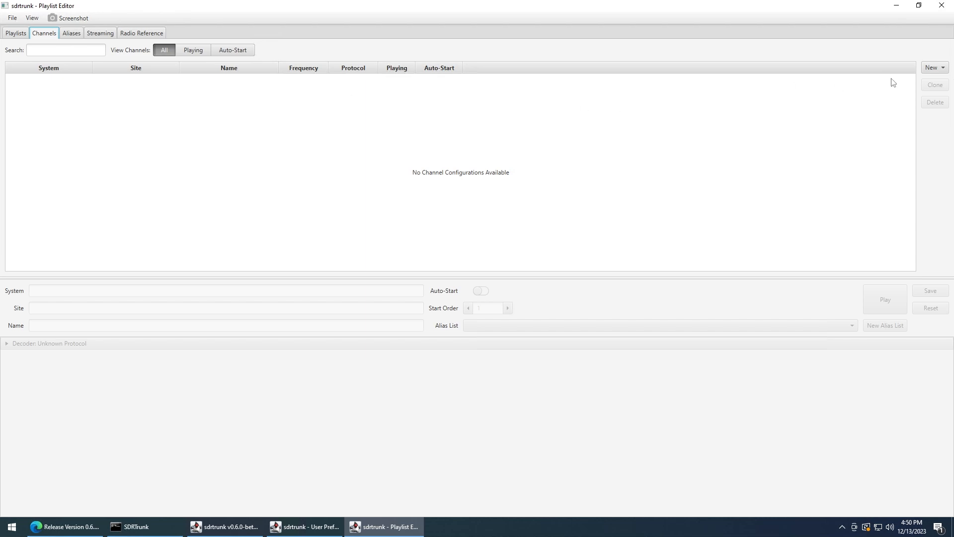
click(940, 69)
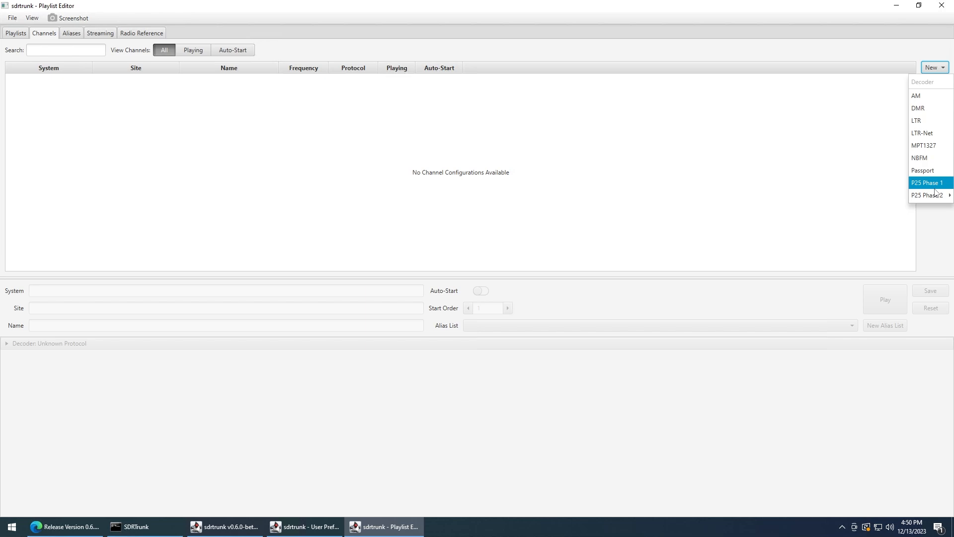
click(684, 166)
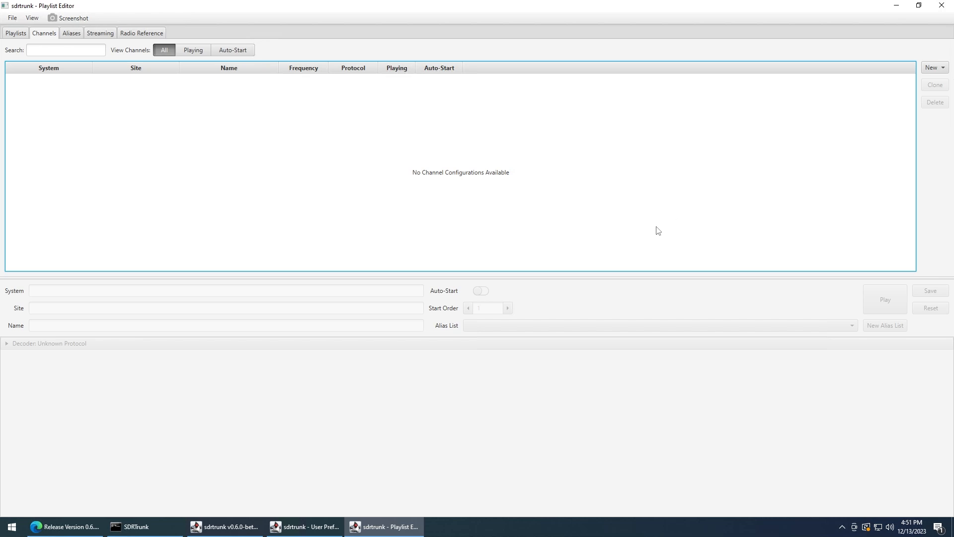
Switch to Microsoft Edge, view the premium subscription pricing on radioreference.com in a new tab and return to the Playlist Editor
click(65, 526)
key(ctrl+t)
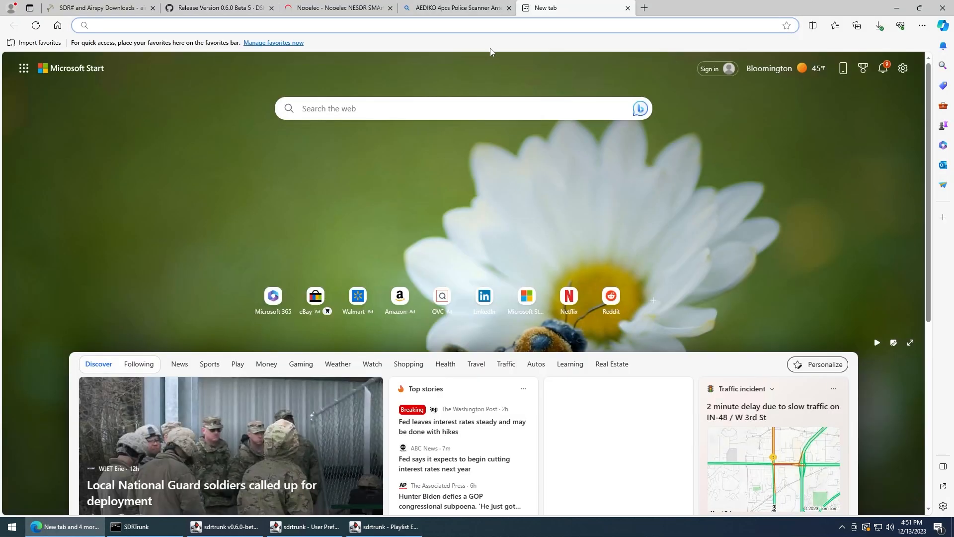
text(radioreference)
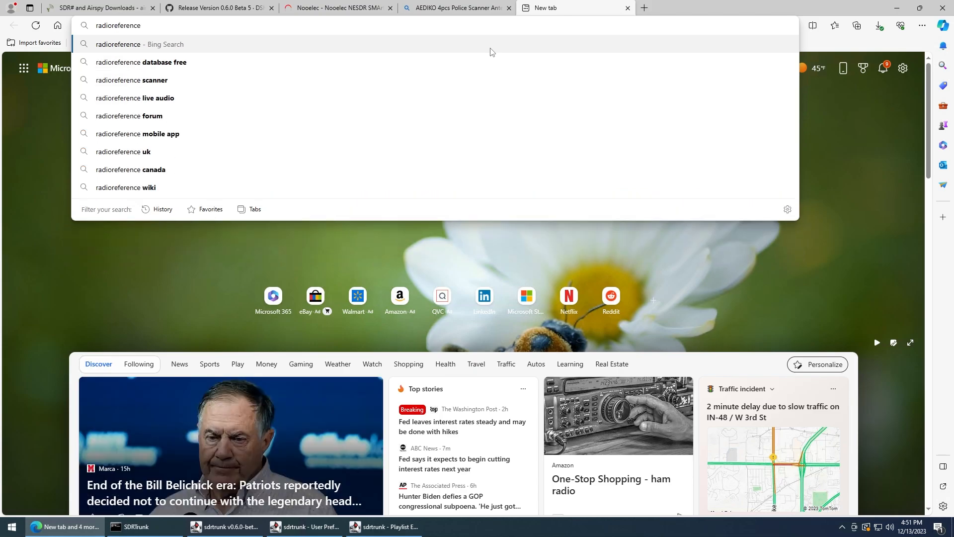
key(ctrl+Return)
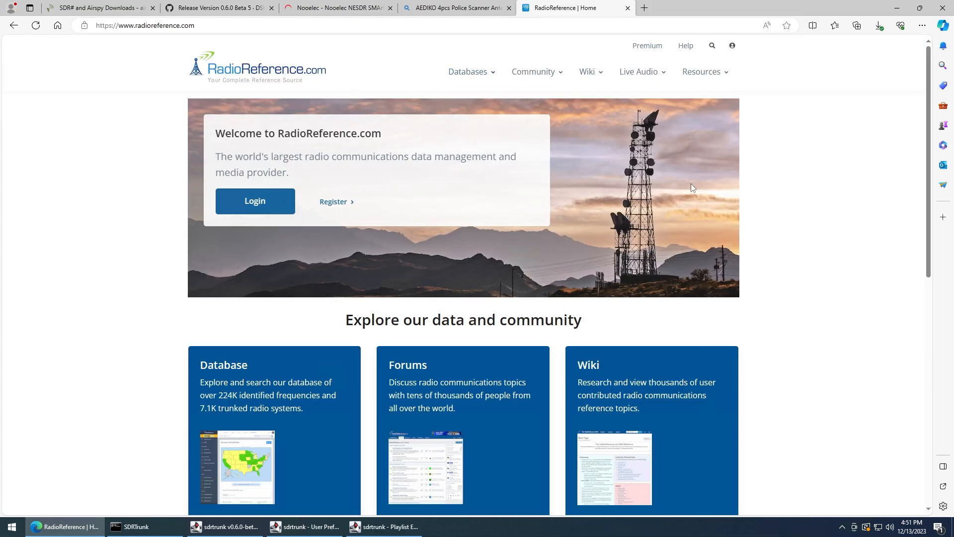
click(646, 45)
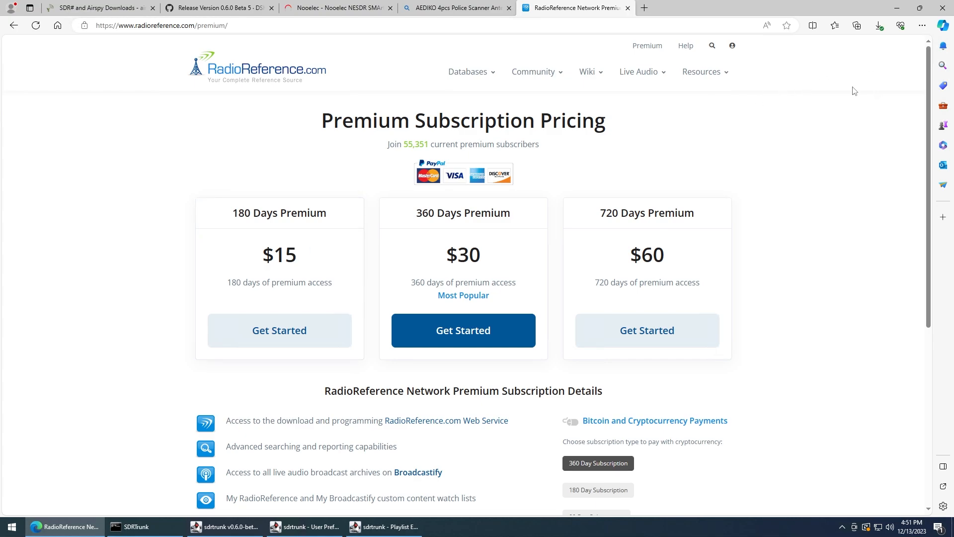
click(898, 11)
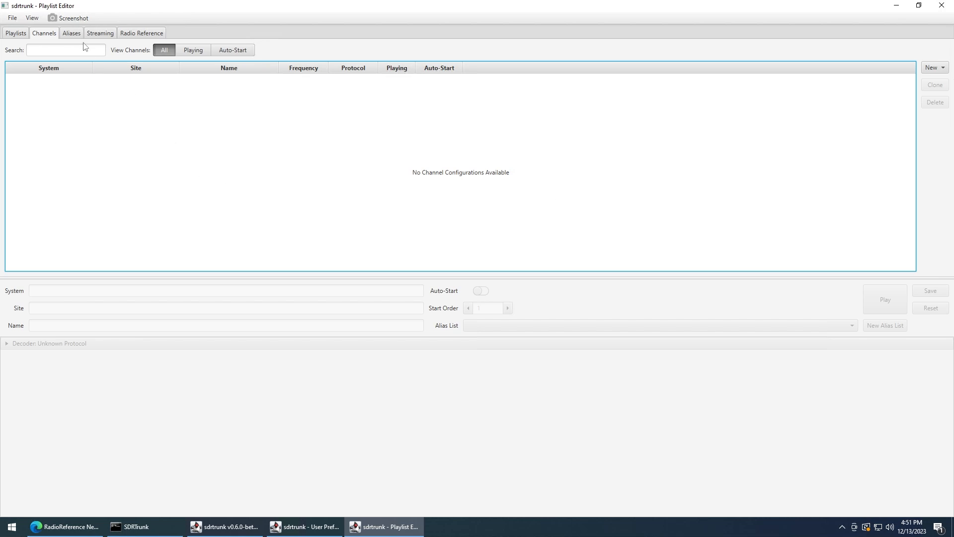
Create a new alias list named AliasList1
click(72, 33)
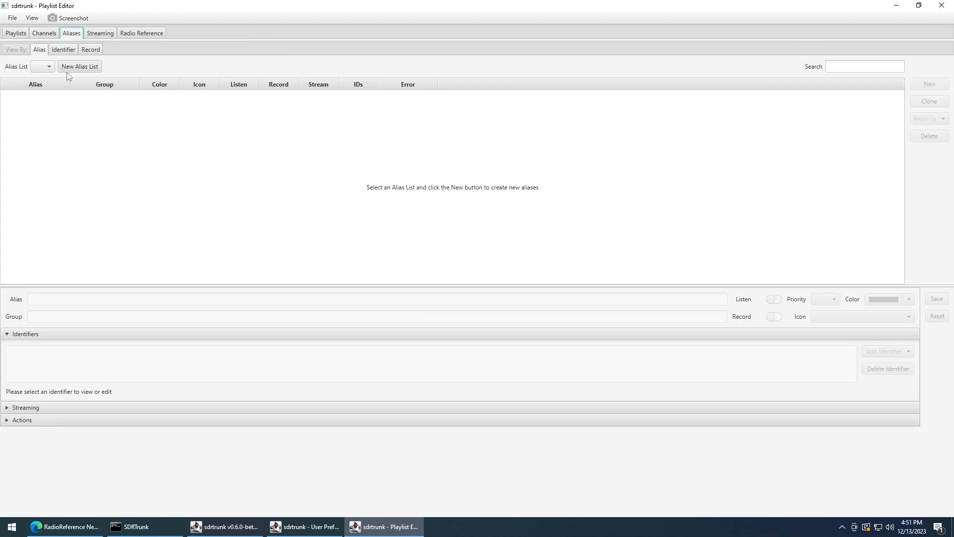
click(90, 69)
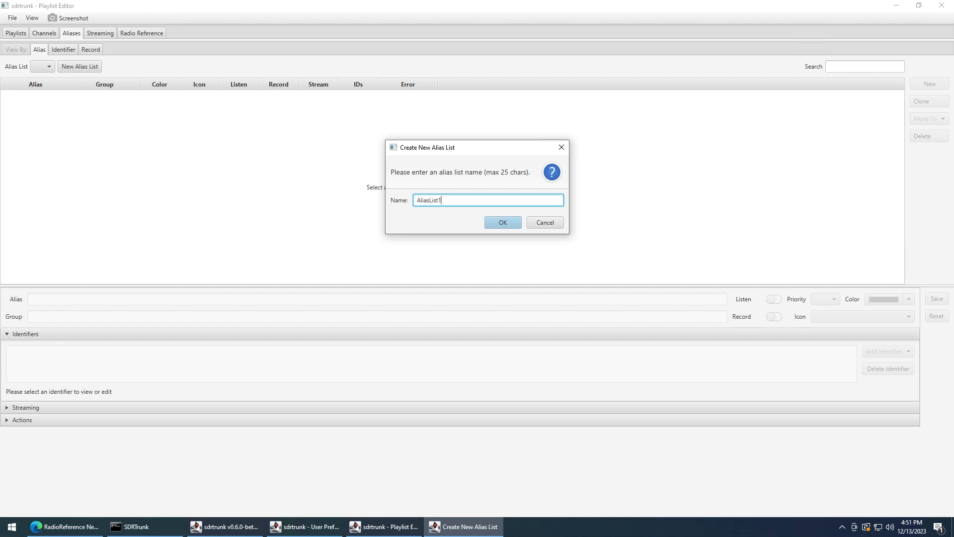
click(502, 222)
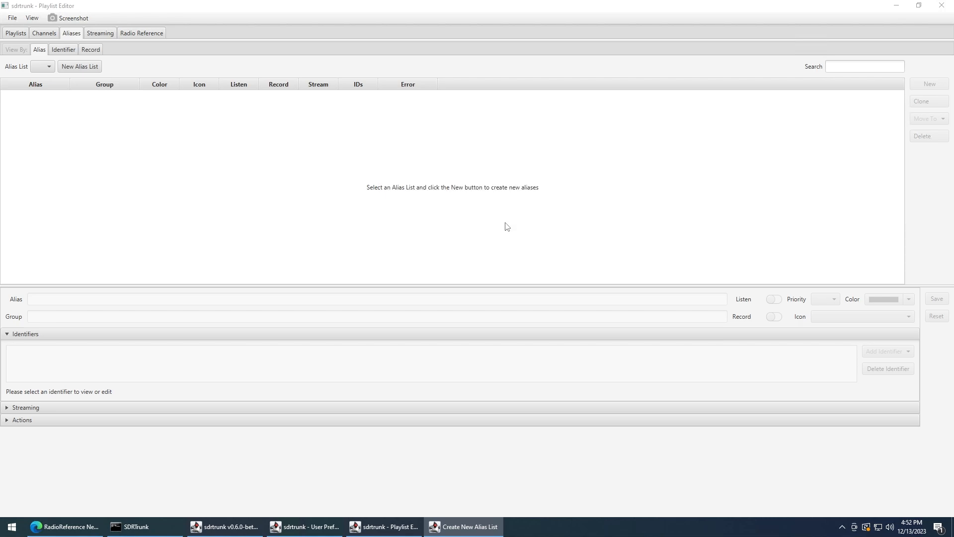
Show the aliases by identifier and choose AliasList1 as the alias list there
click(67, 49)
click(76, 68)
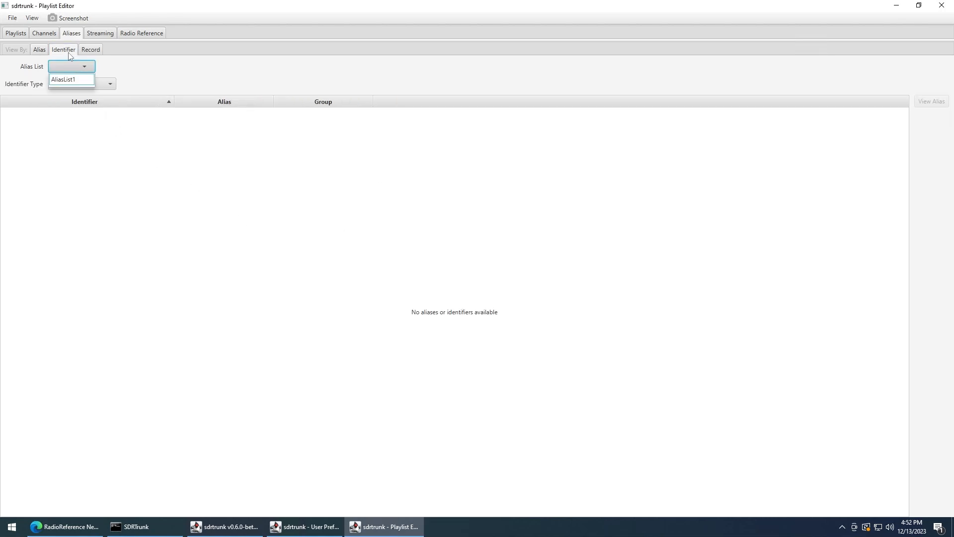
click(44, 51)
click(65, 56)
click(70, 66)
click(70, 80)
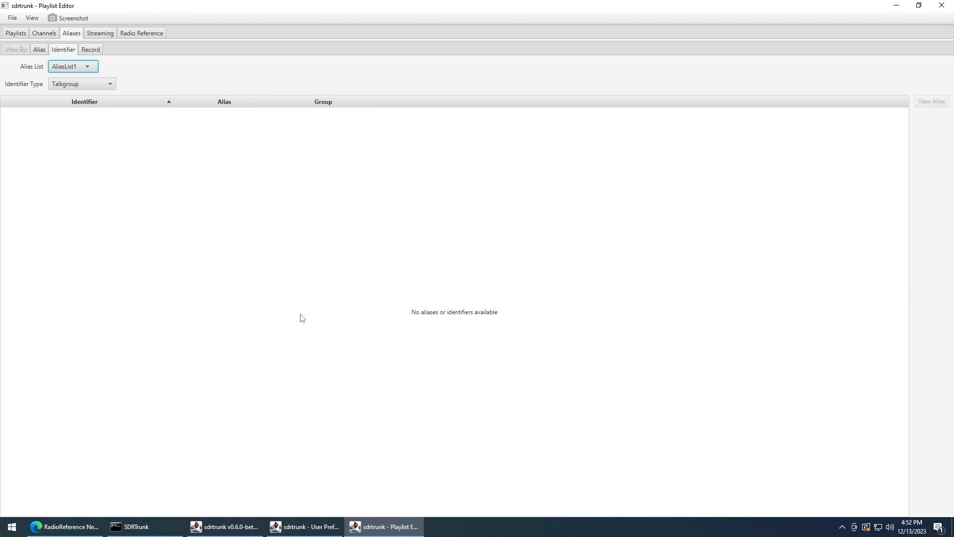
Look over the Record, Alias and Identifier views of the aliases and the available identifier types
click(95, 51)
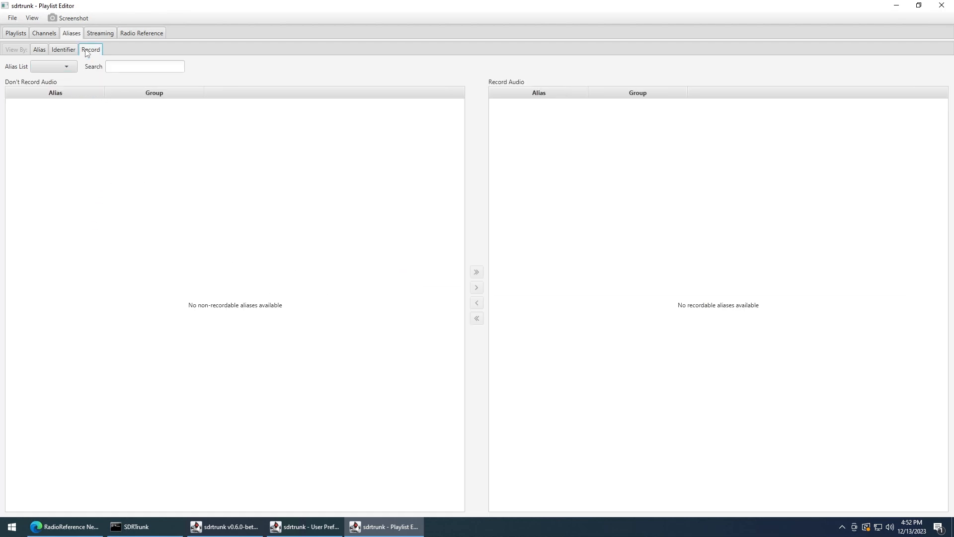
click(60, 50)
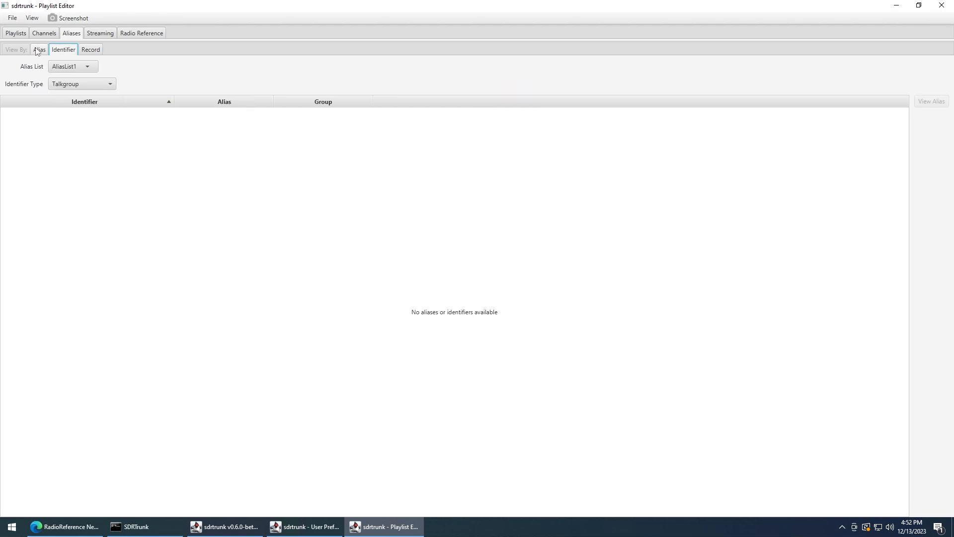
click(40, 50)
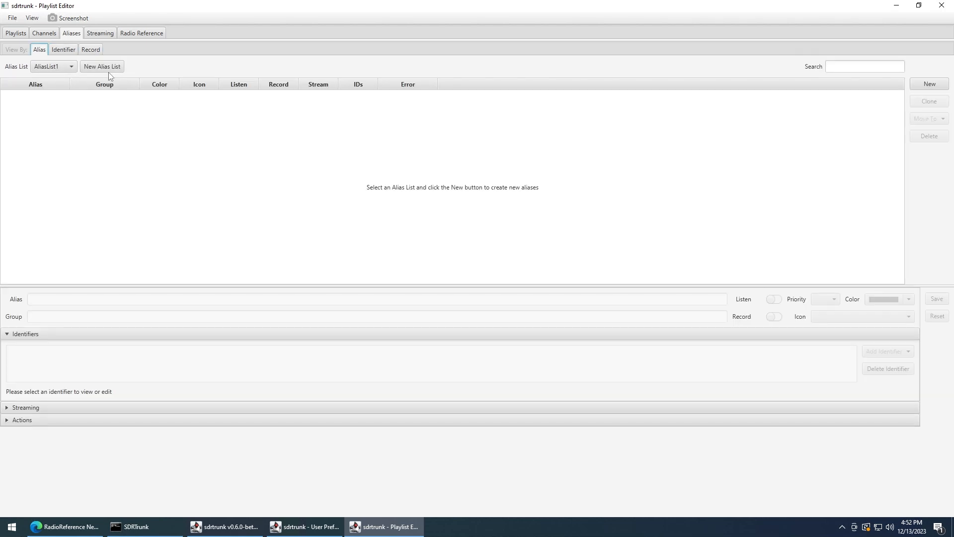
click(73, 52)
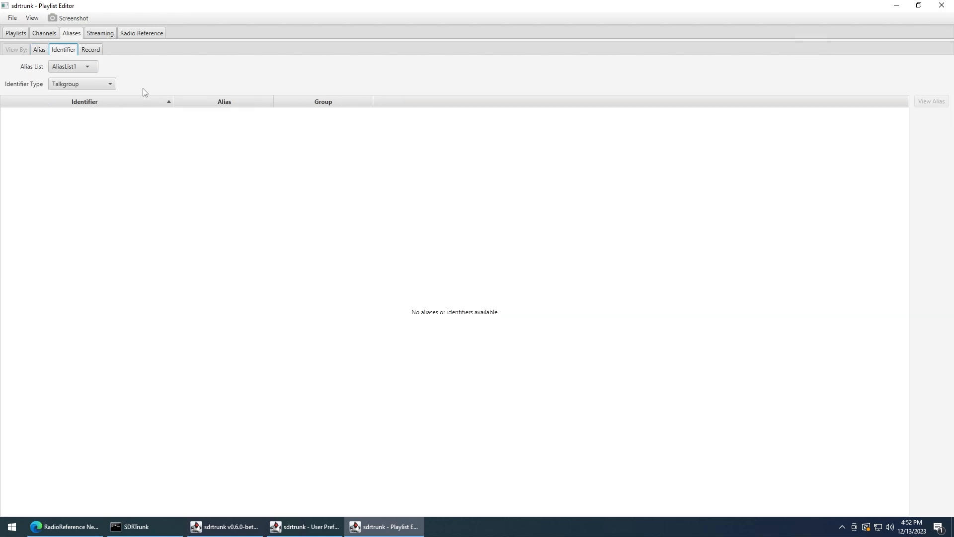
click(73, 83)
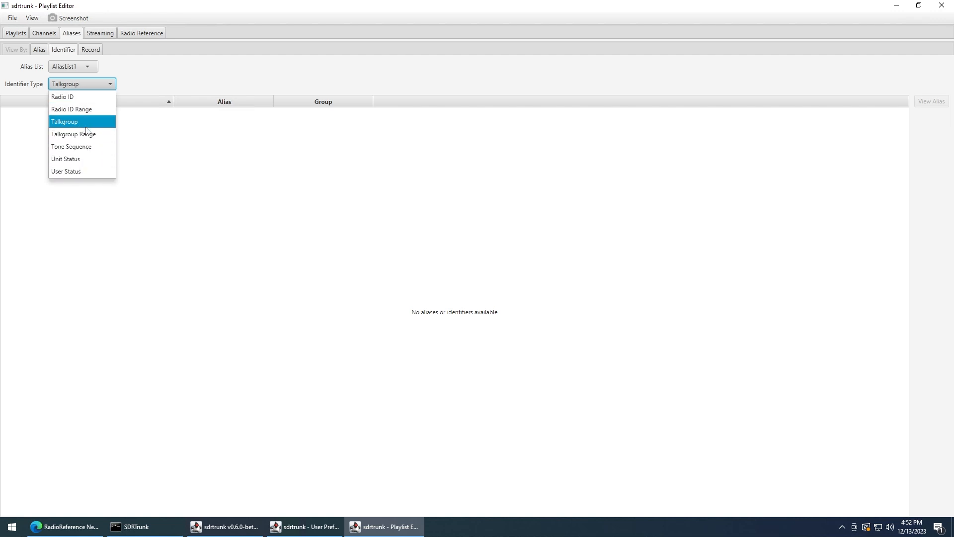
click(125, 75)
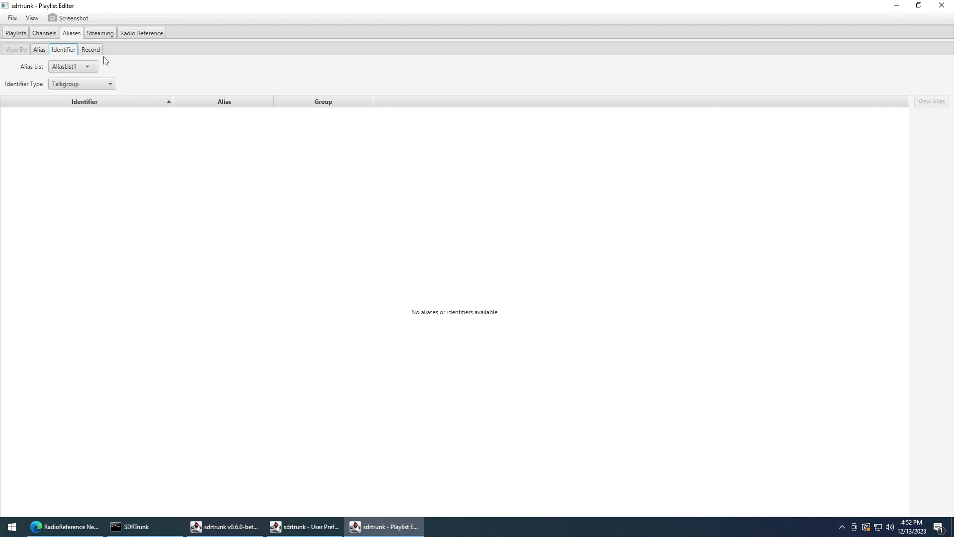
Examine the streaming configuration page and the stream formats offered for a new audio stream
click(99, 35)
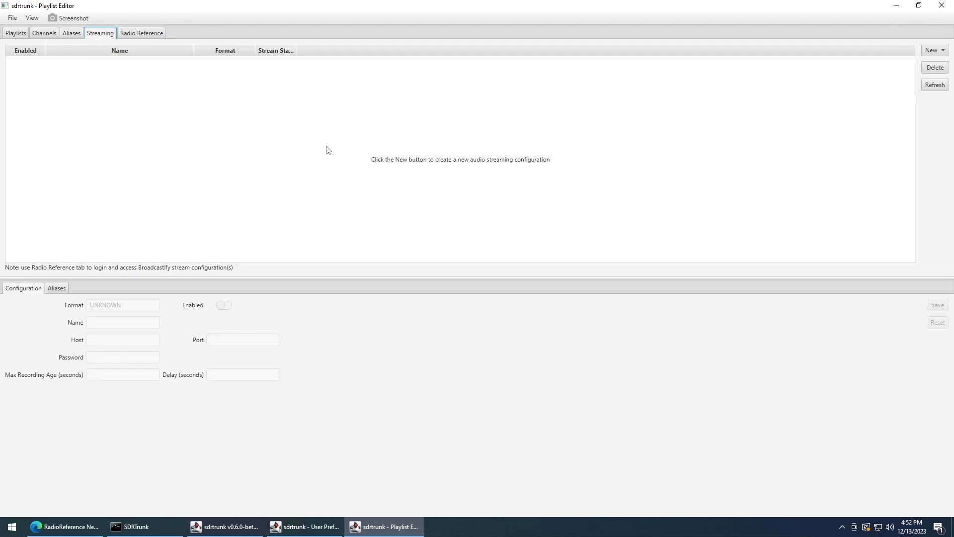
click(939, 50)
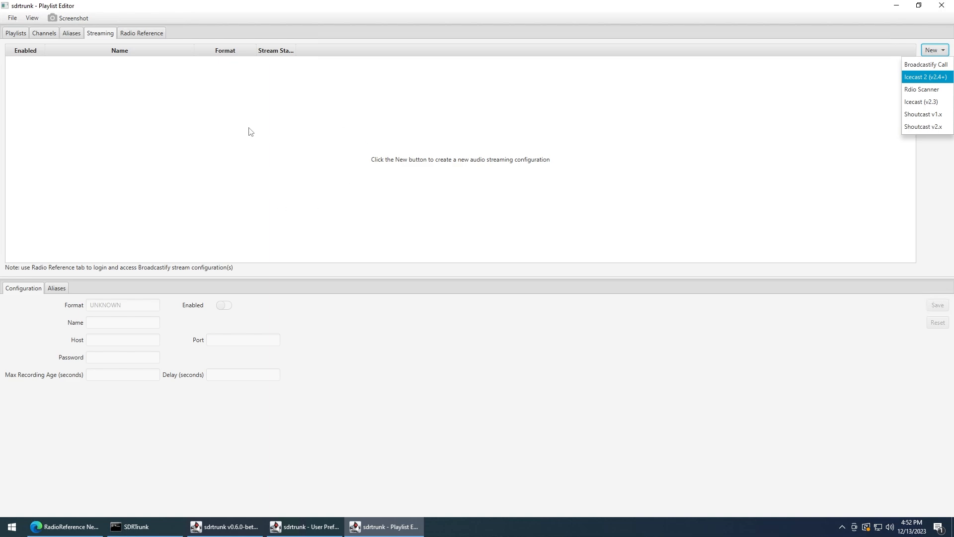
click(652, 156)
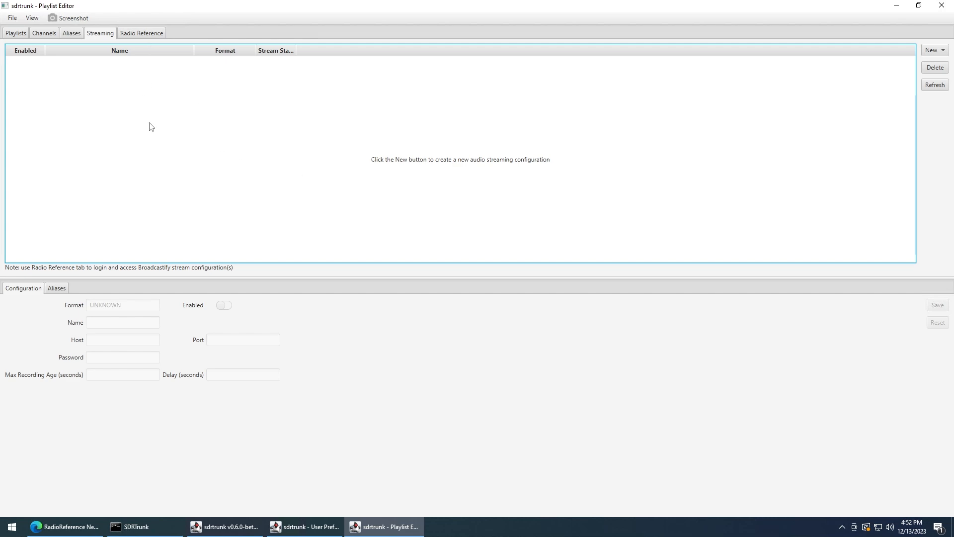
Log in to the Radio Reference account in the Playlist Editor and set the country to United States
click(143, 35)
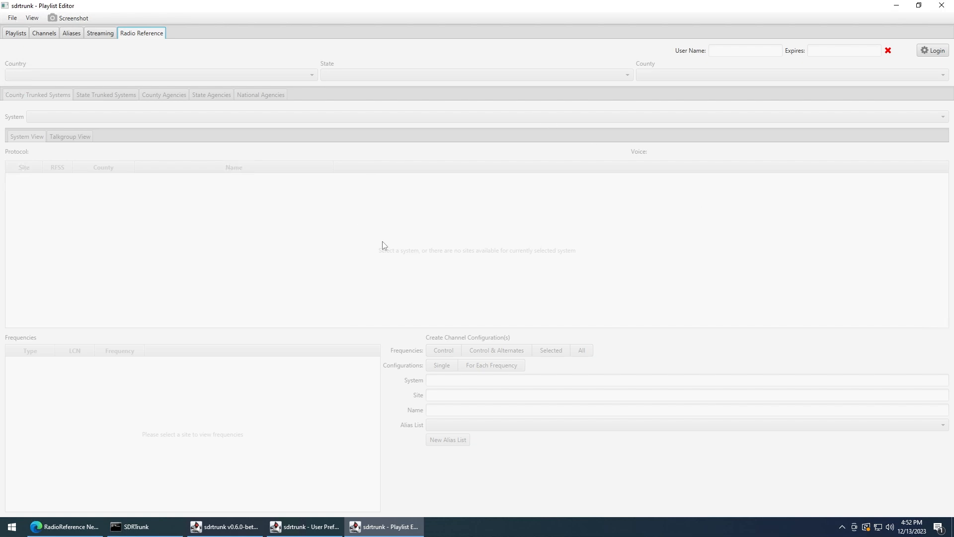
click(933, 50)
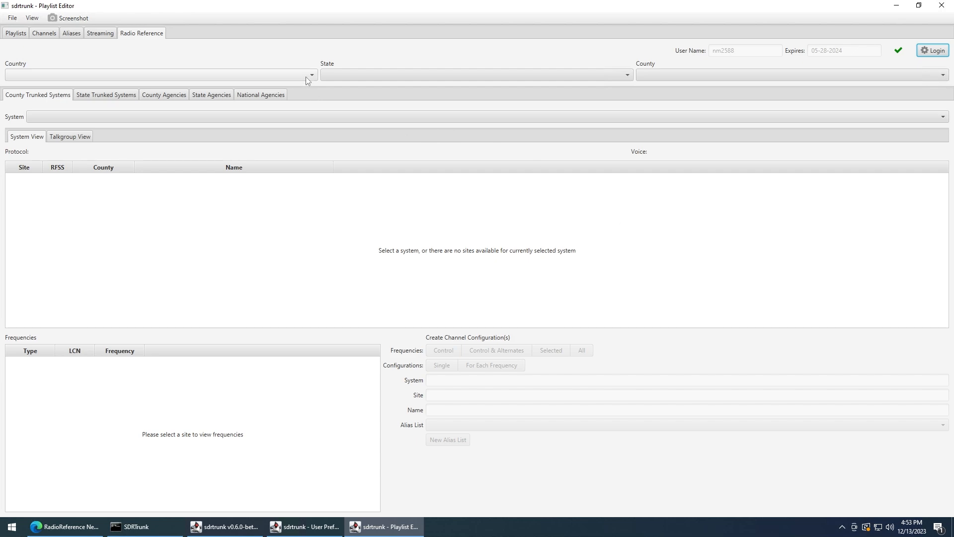
click(270, 77)
drag(315, 90, 320, 198)
click(70, 129)
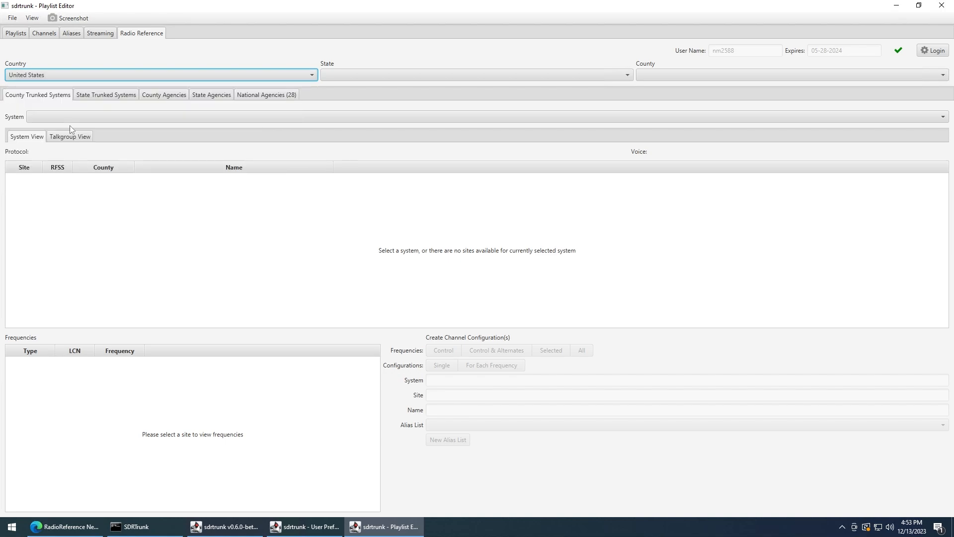
Set the Radio Reference state to Indiana
click(408, 75)
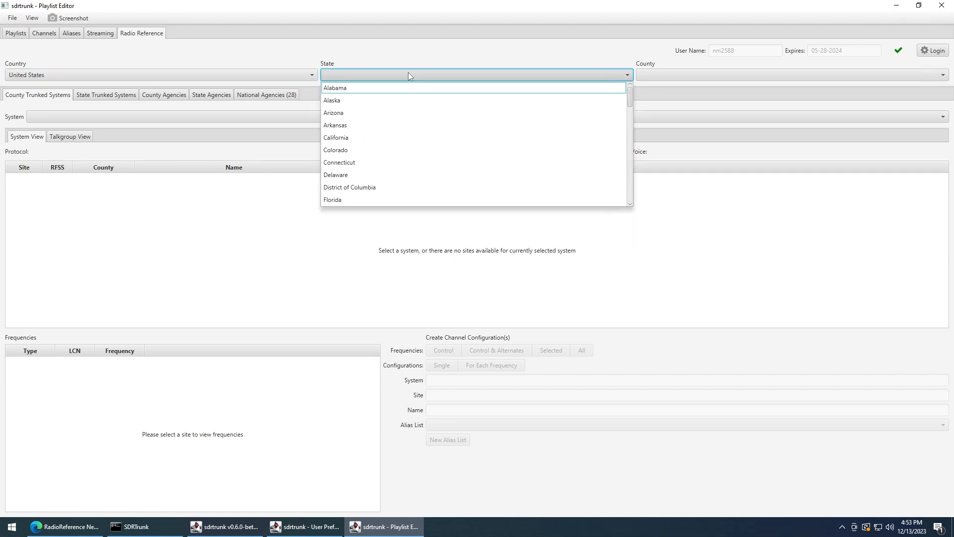
scroll(472, 154, down, 6)
scroll(415, 147, up, 1)
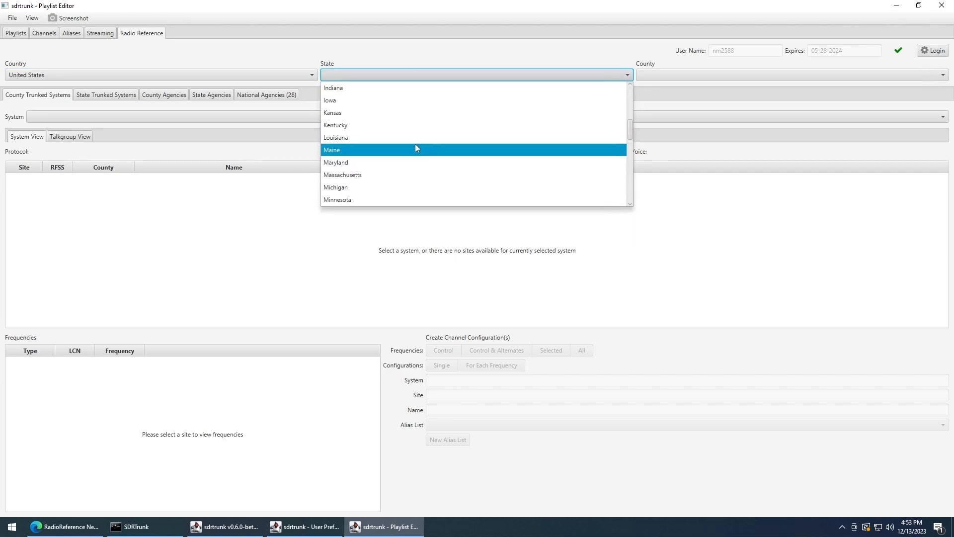
click(372, 91)
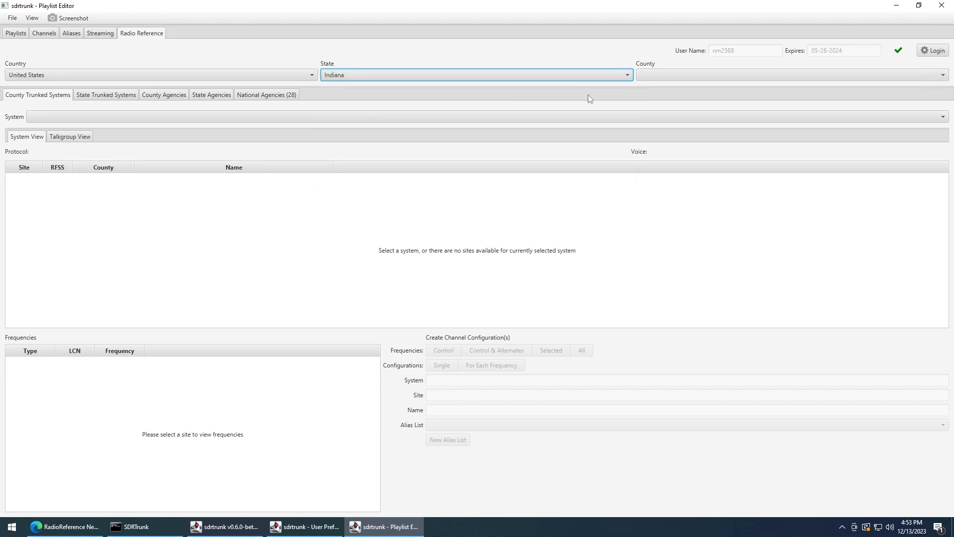
Set the Radio Reference county to Howard
click(676, 76)
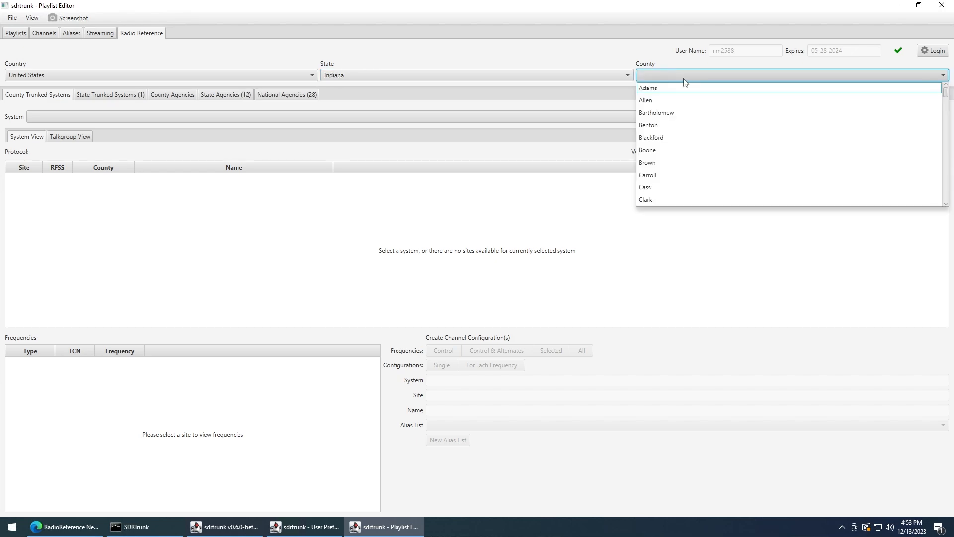
click(680, 106)
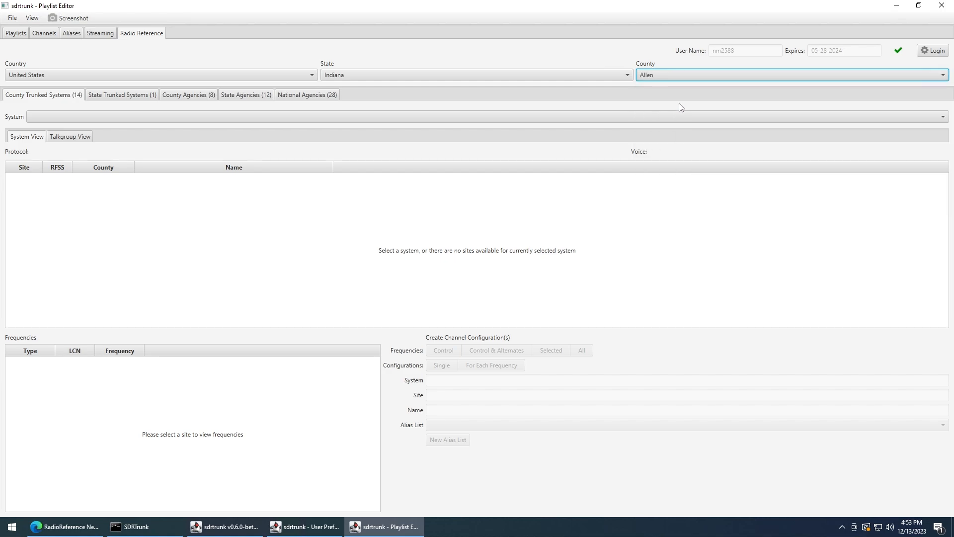
click(682, 78)
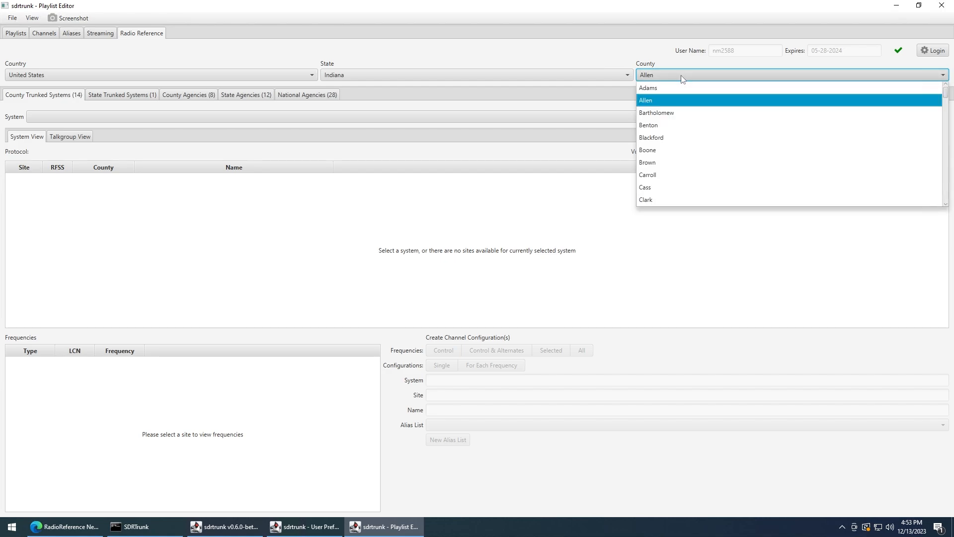
scroll(694, 130, down, 2)
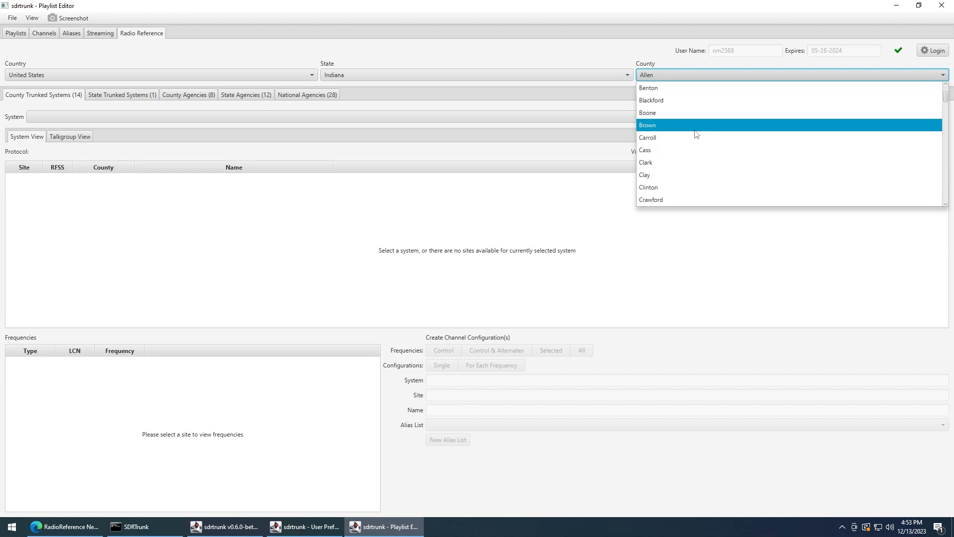
scroll(694, 130, down, 2)
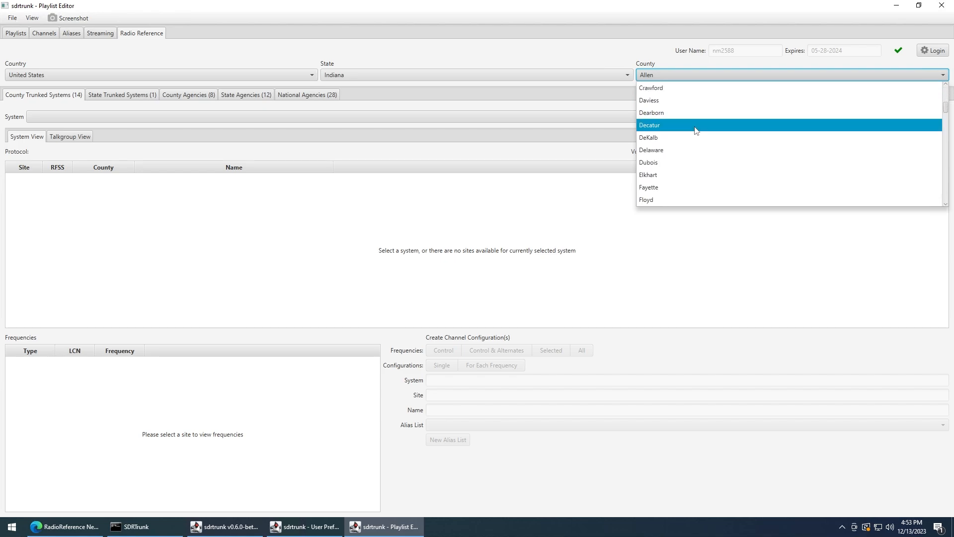
scroll(695, 131, down, 3)
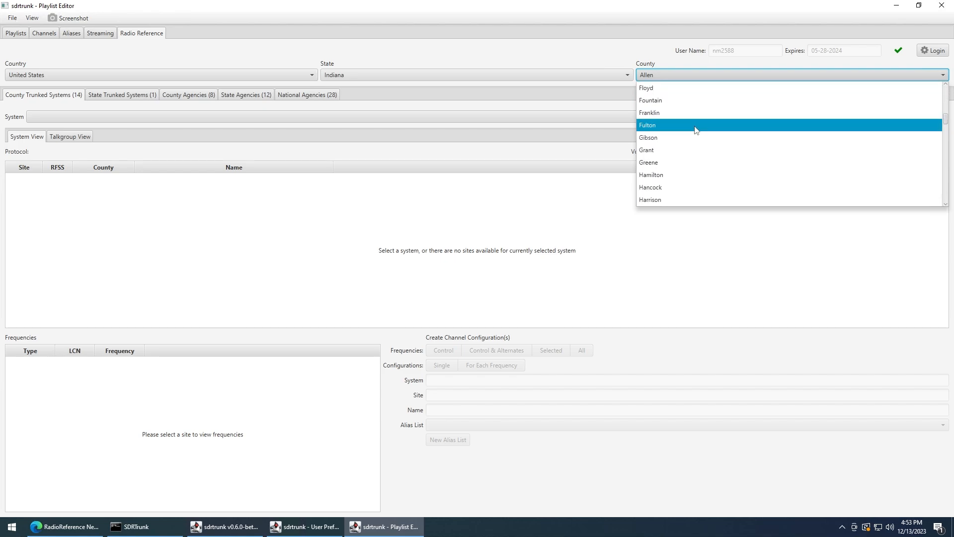
scroll(675, 152, down, 1)
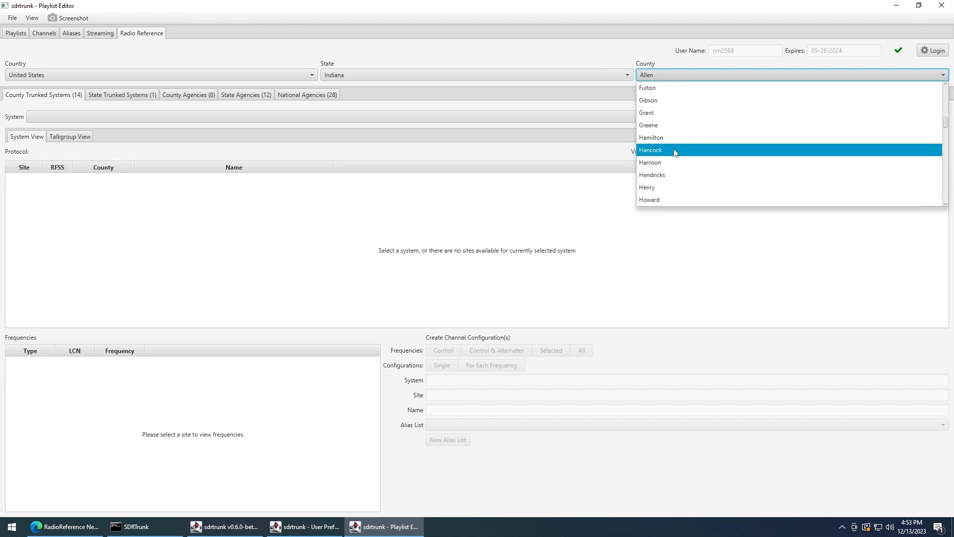
click(664, 199)
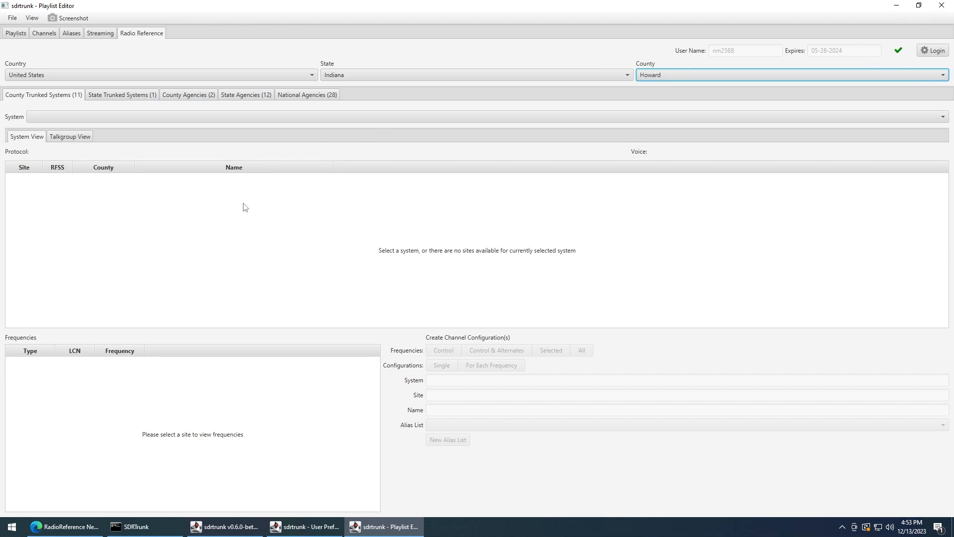
Select Indiana Project Hoosier SAFE-T as the county trunked system and load its sites
click(97, 119)
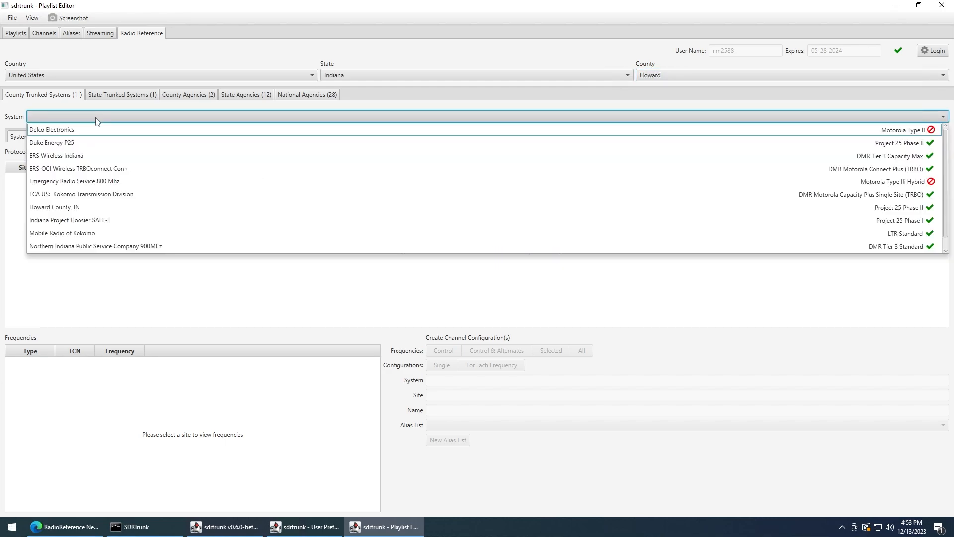
click(71, 224)
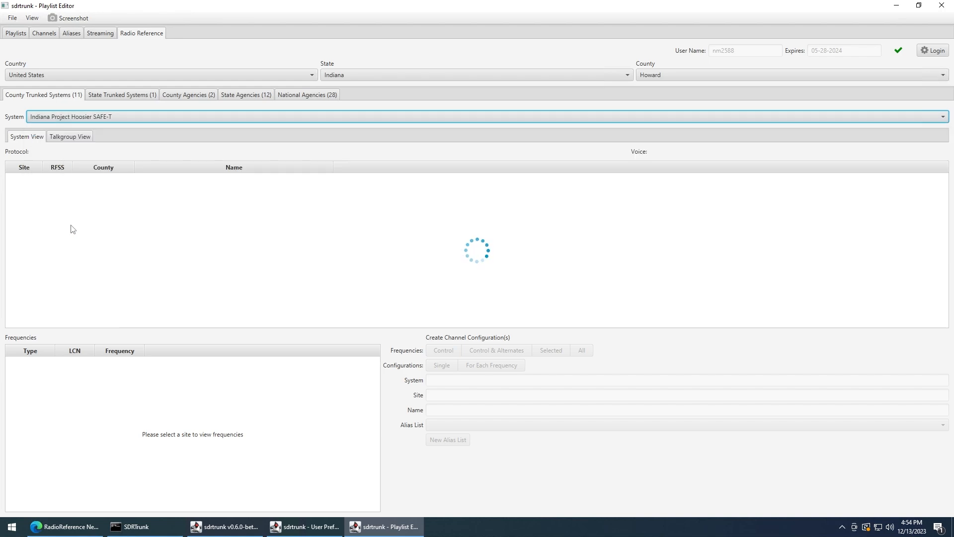
click(128, 117)
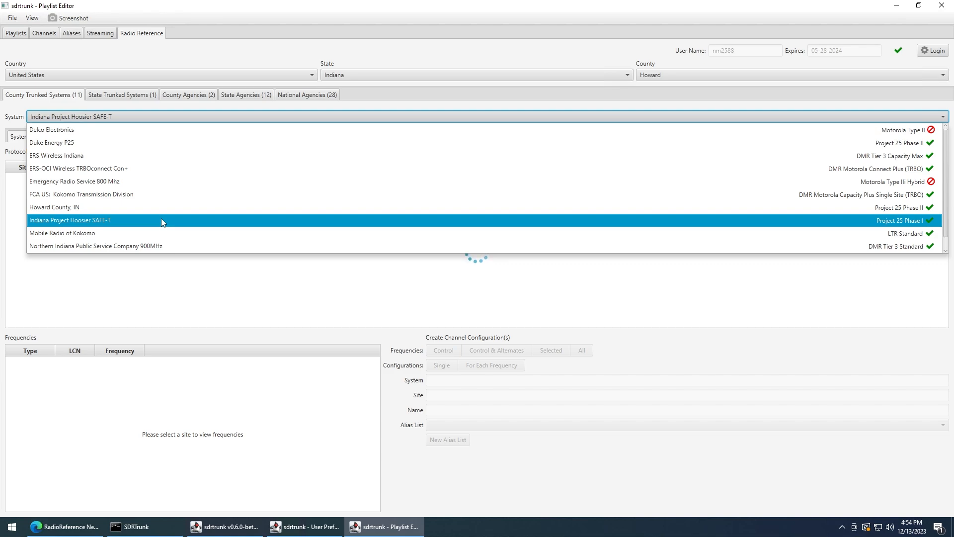
click(191, 110)
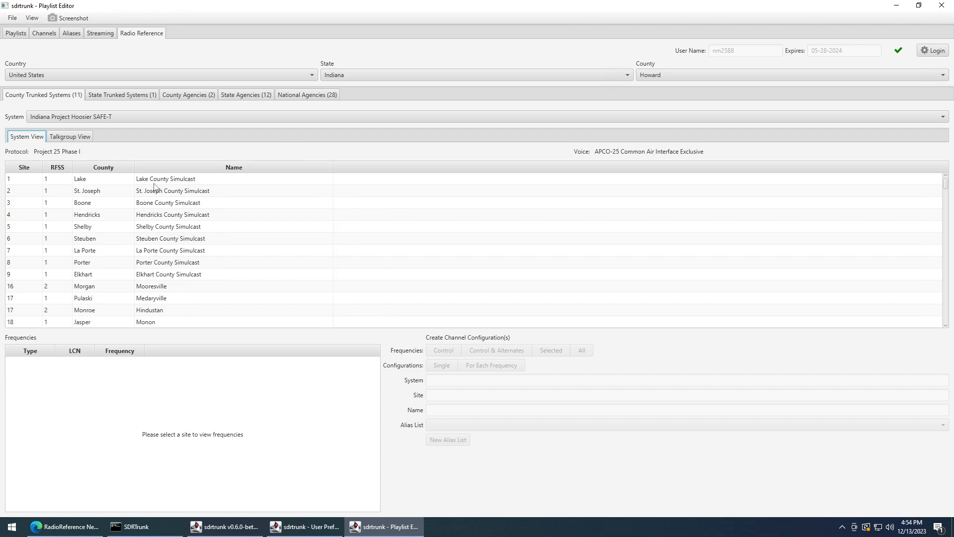
Sort the sites by county and select the Kokomo site in Howard County, along with its Control frequency
click(114, 171)
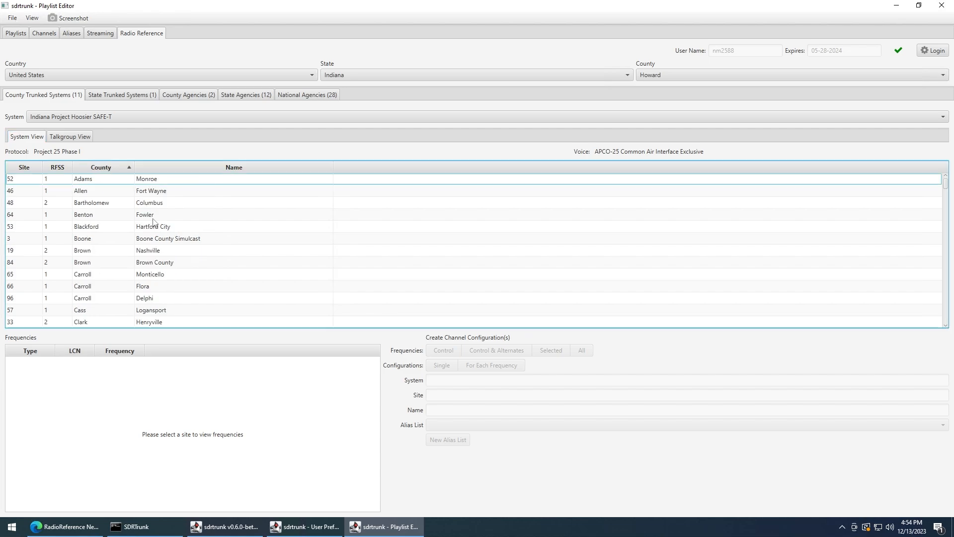
scroll(153, 217, down, 12)
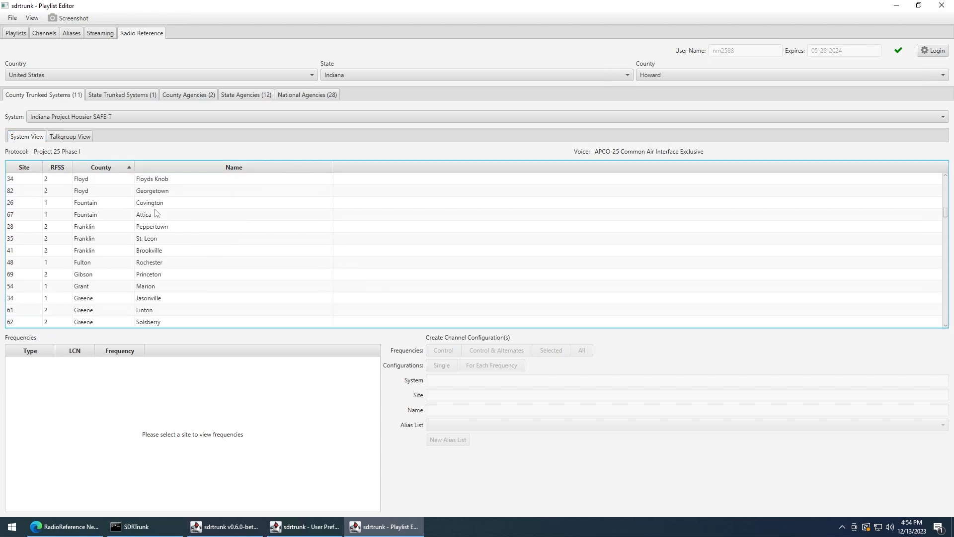
scroll(156, 212, down, 4)
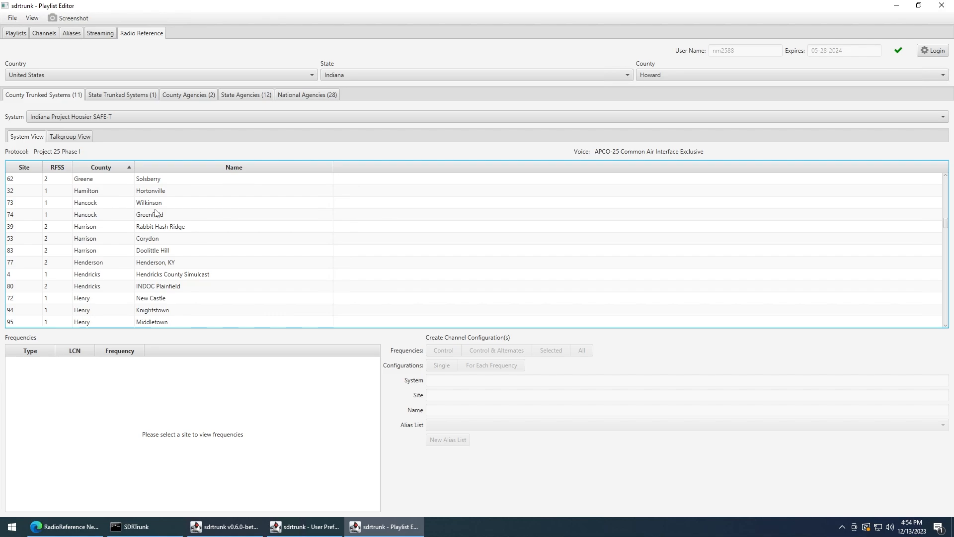
scroll(155, 213, down, 2)
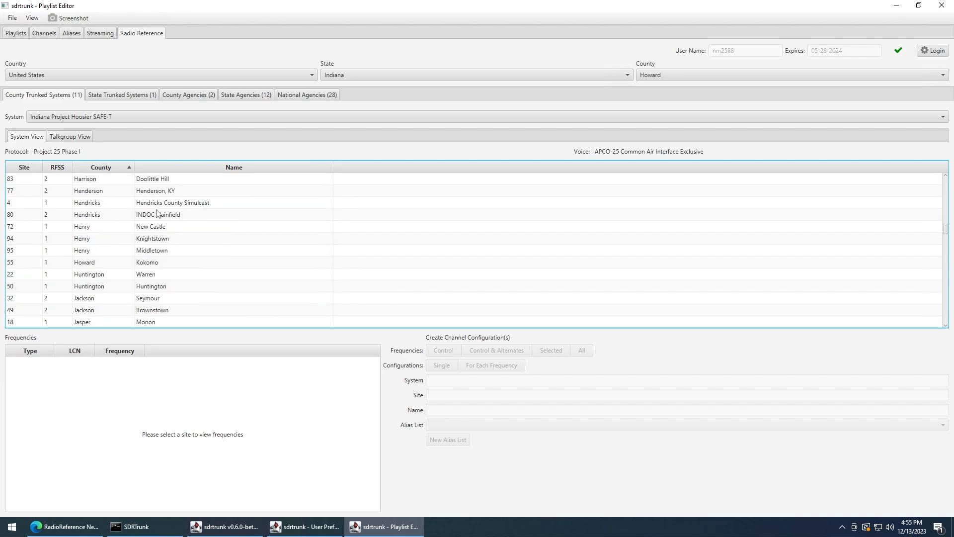
click(103, 265)
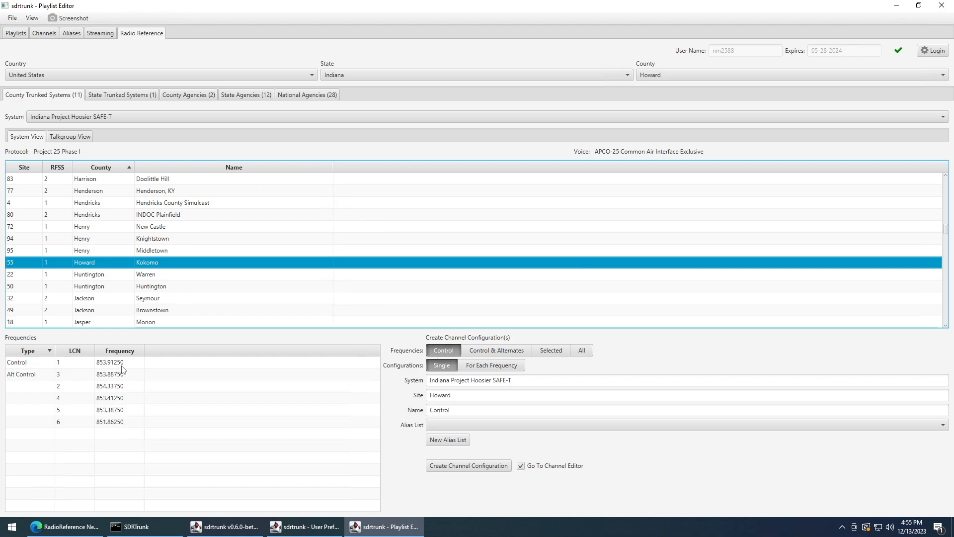
click(37, 365)
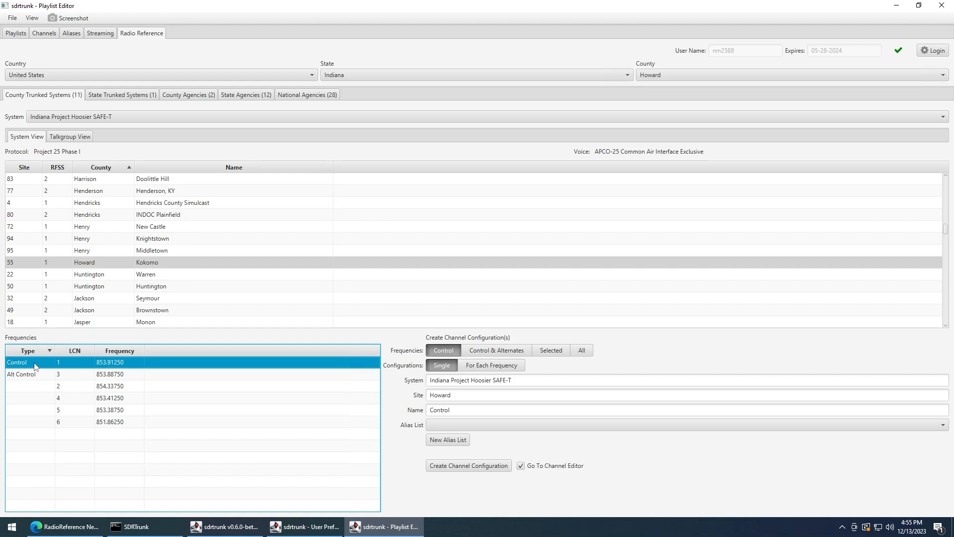
Create a single channel configuration for the Control frequency using AliasList1, with Go To Channel Editor turned off
click(445, 351)
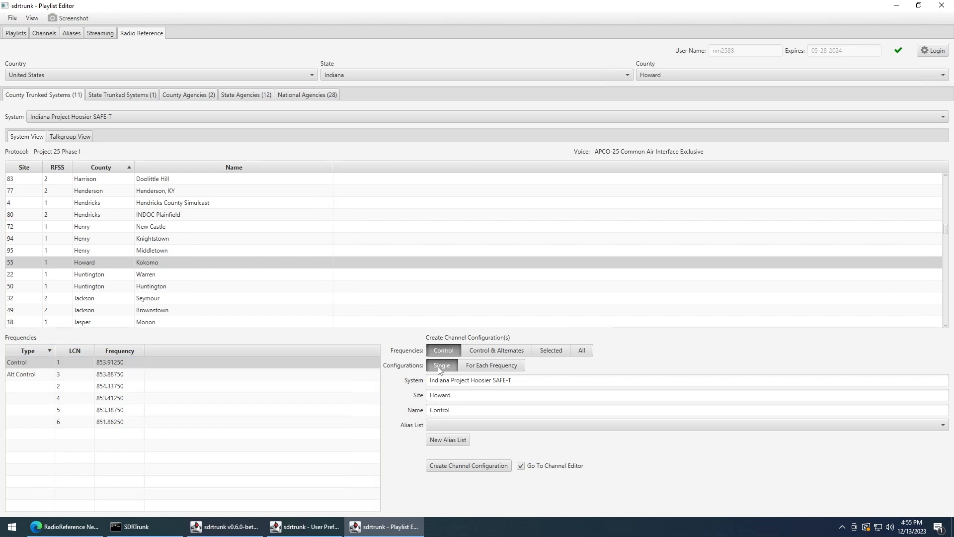
click(453, 425)
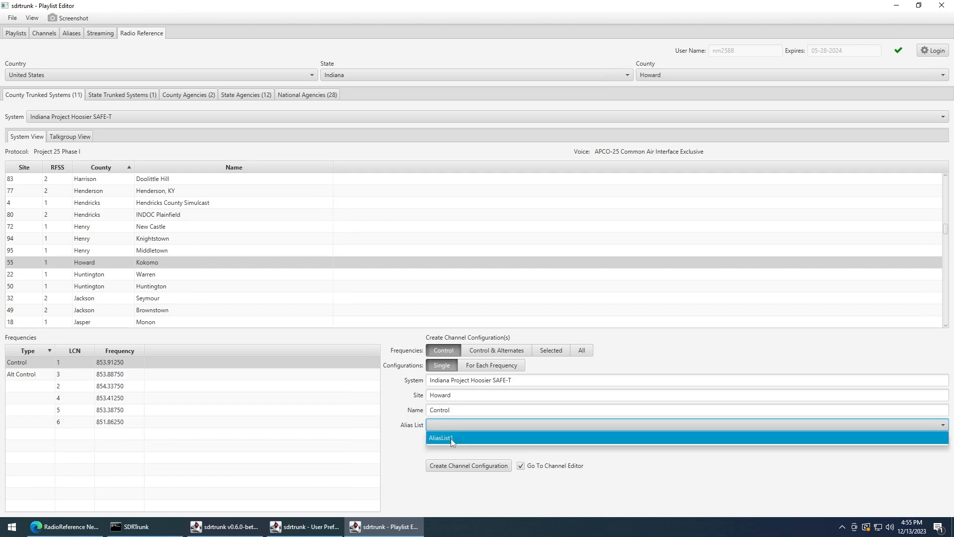
click(451, 438)
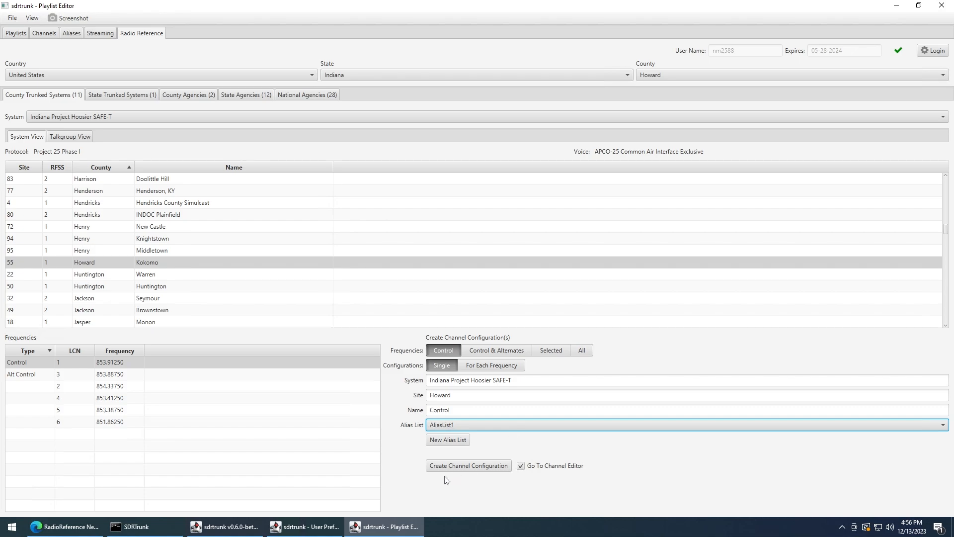
click(522, 467)
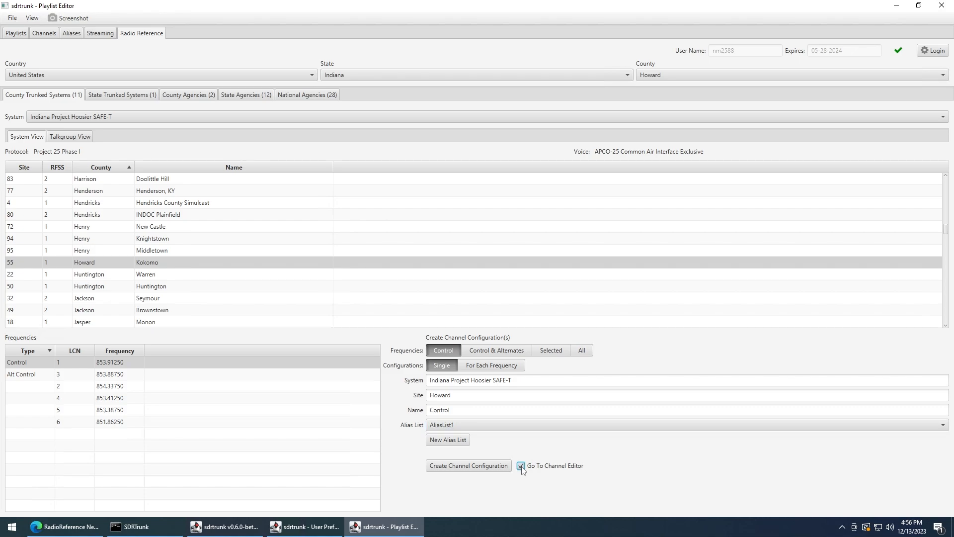
click(468, 465)
Create a second single channel configuration for the Howard site that covers Control & Alternates
click(51, 366)
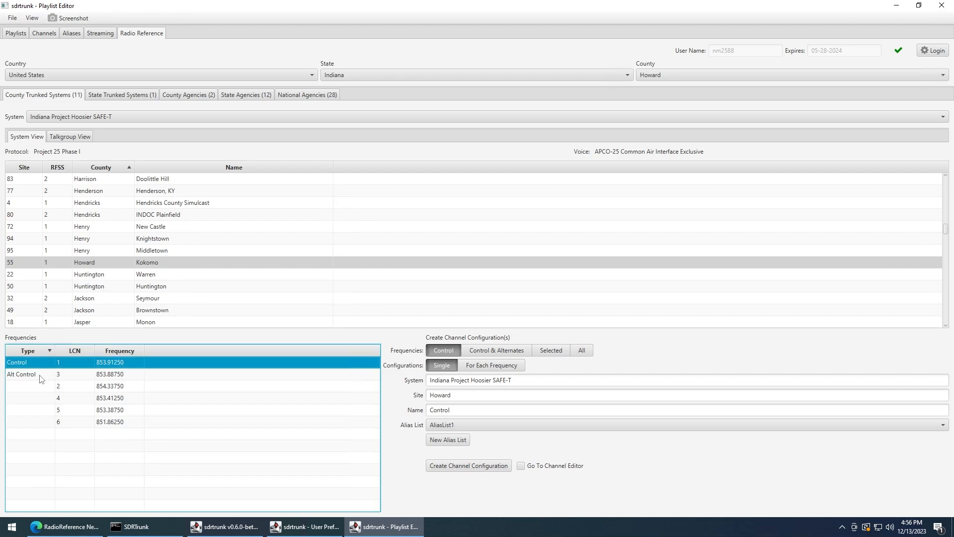
click(39, 377)
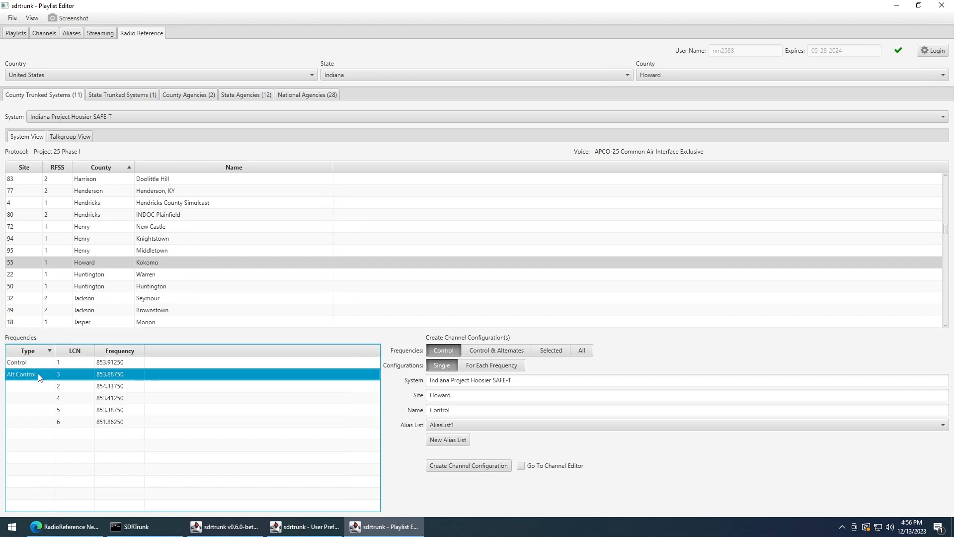
click(43, 362)
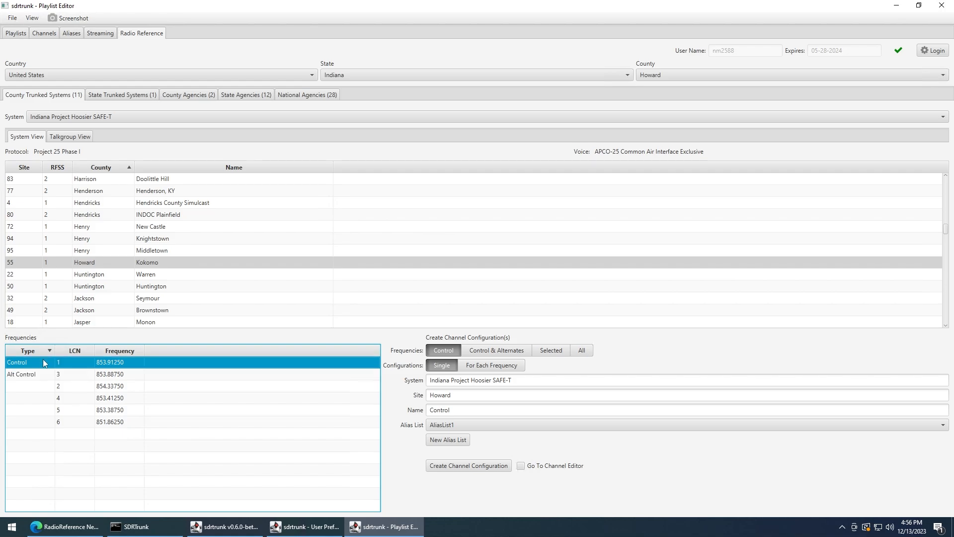
click(500, 350)
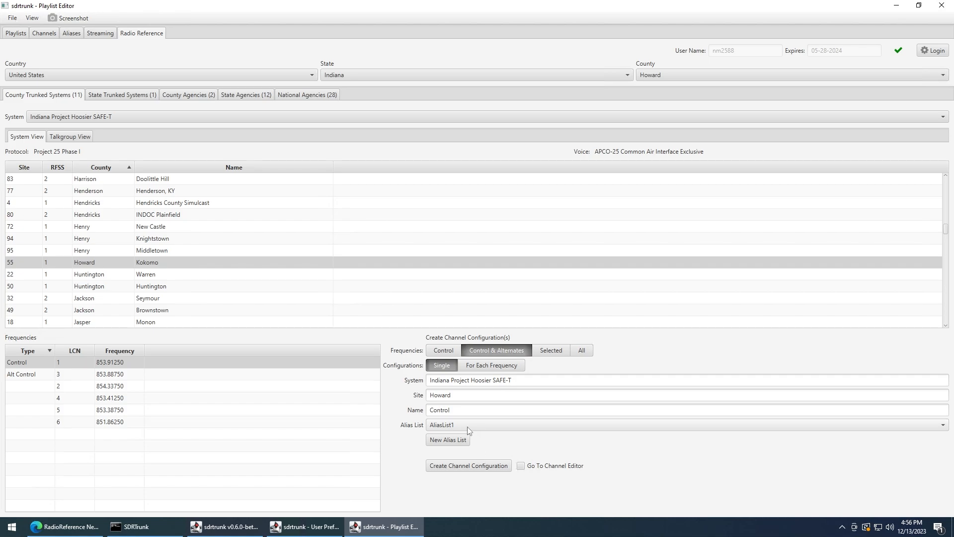
click(469, 471)
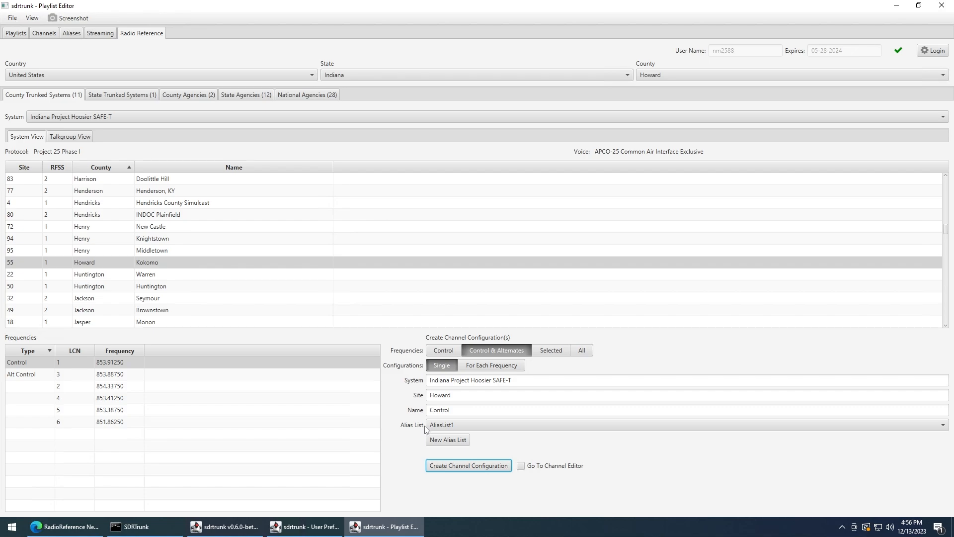
Filter the system's talkgroups by the category Howard County (34) *State Backup*
click(85, 141)
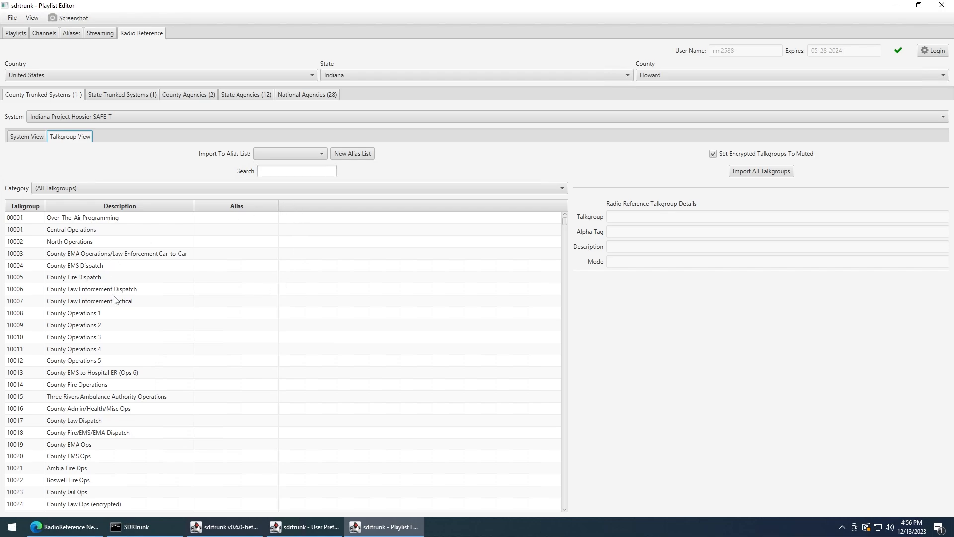
click(191, 191)
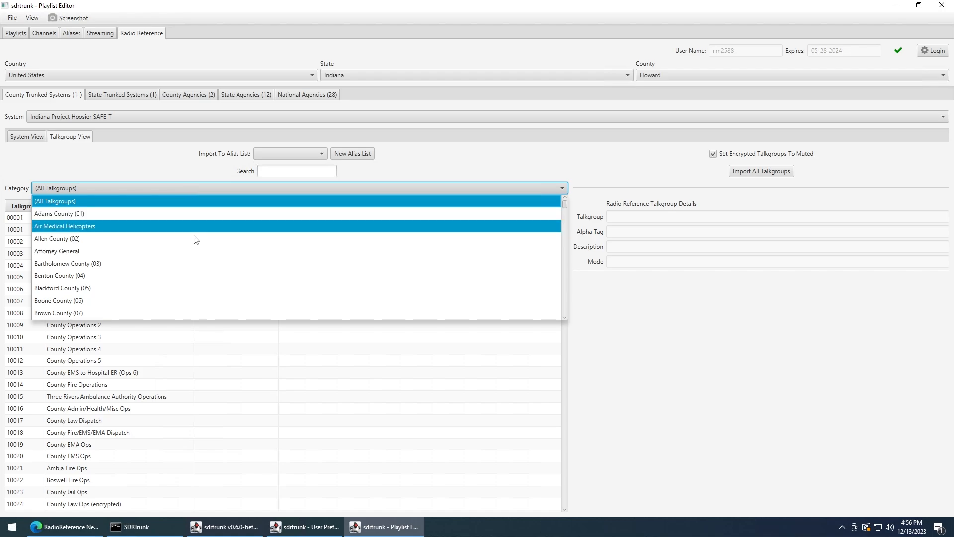
scroll(194, 235, down, 10)
scroll(193, 239, down, 4)
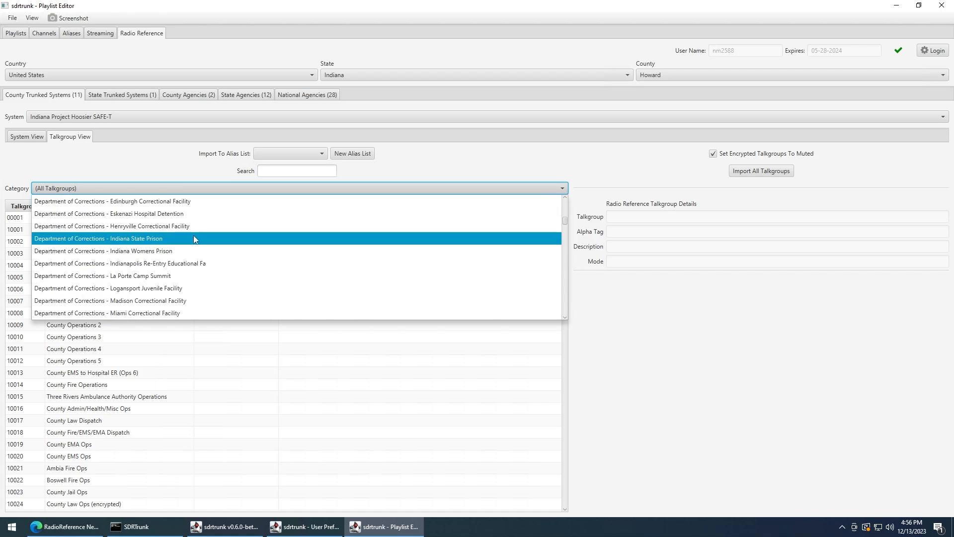
click(119, 185)
click(120, 185)
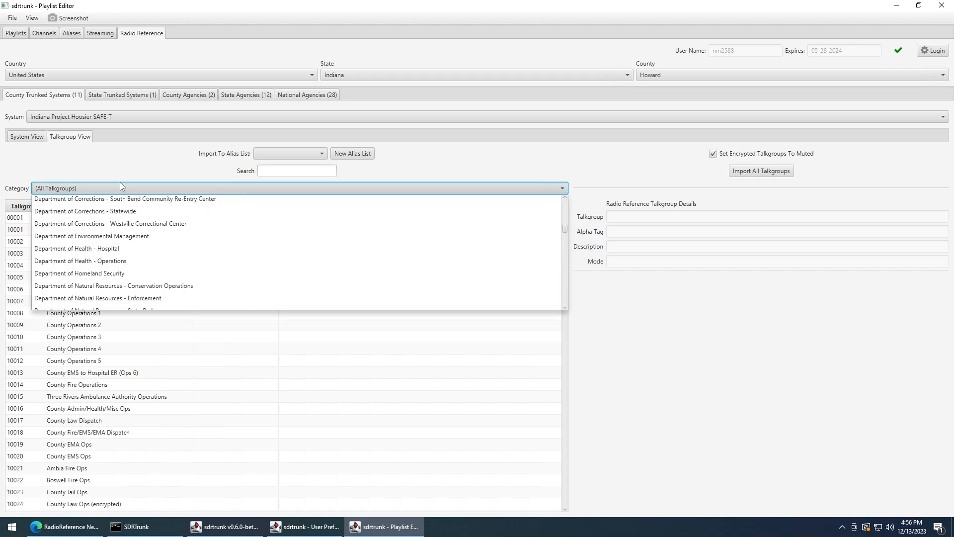
scroll(134, 247, down, 4)
scroll(134, 247, down, 5)
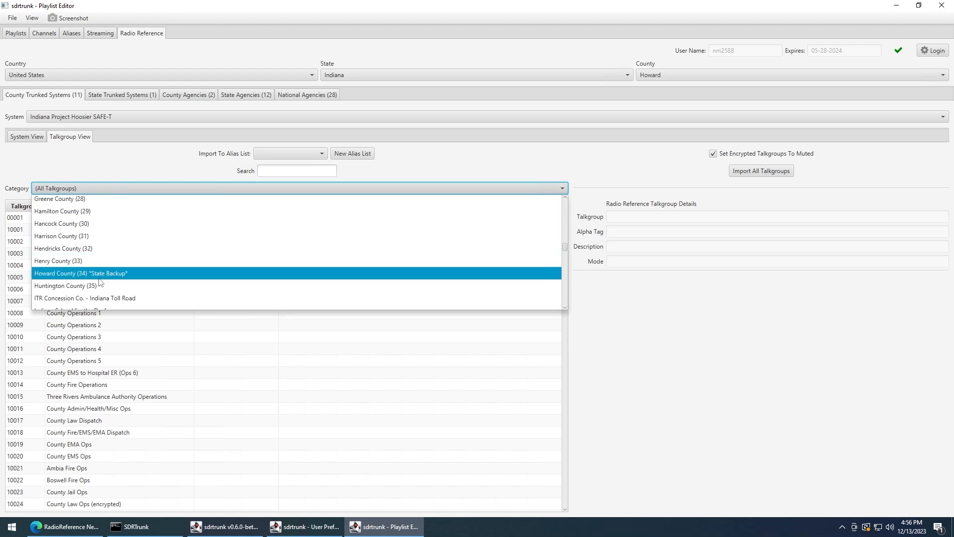
click(99, 276)
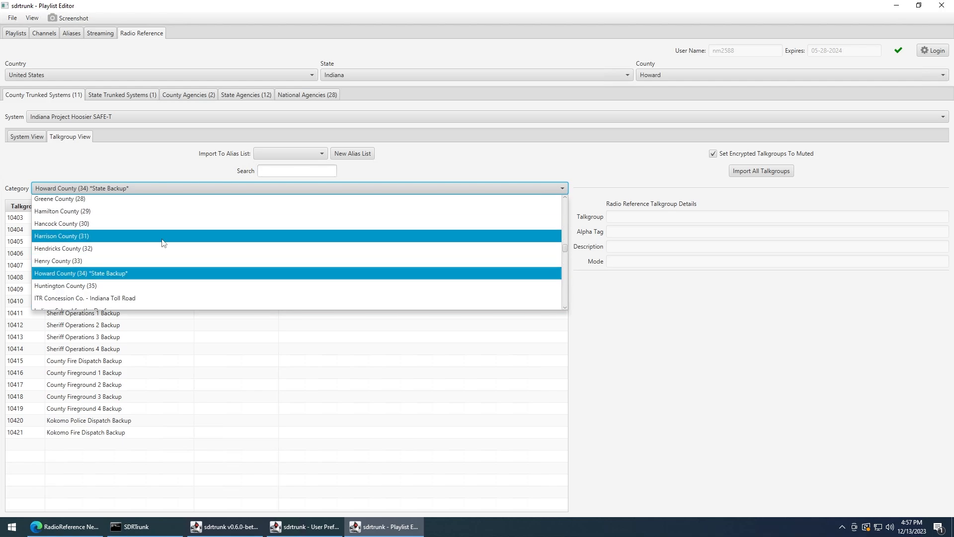
Switch the talkgroup category to Huntington County (35) and view the Sheriff Dispatch talkgroup's details
scroll(176, 245, down, 1)
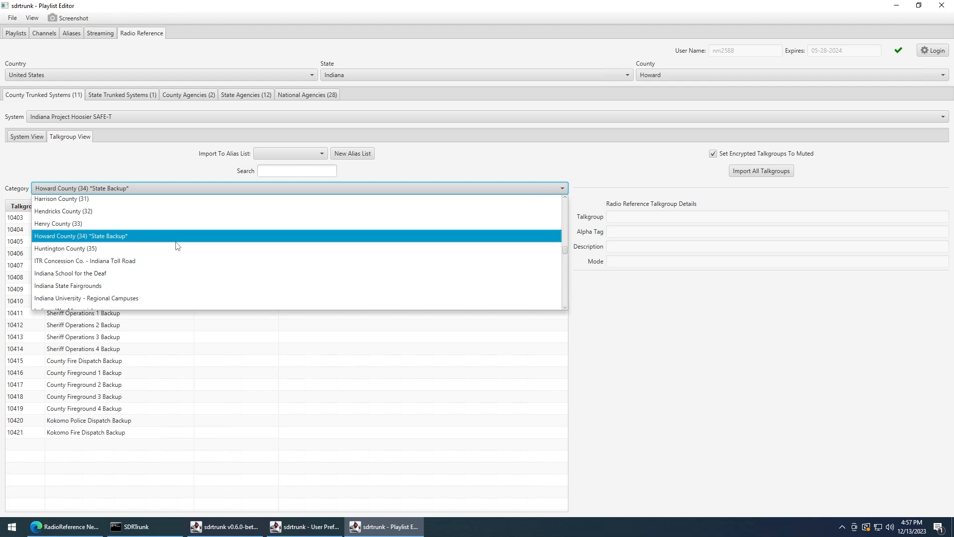
click(113, 249)
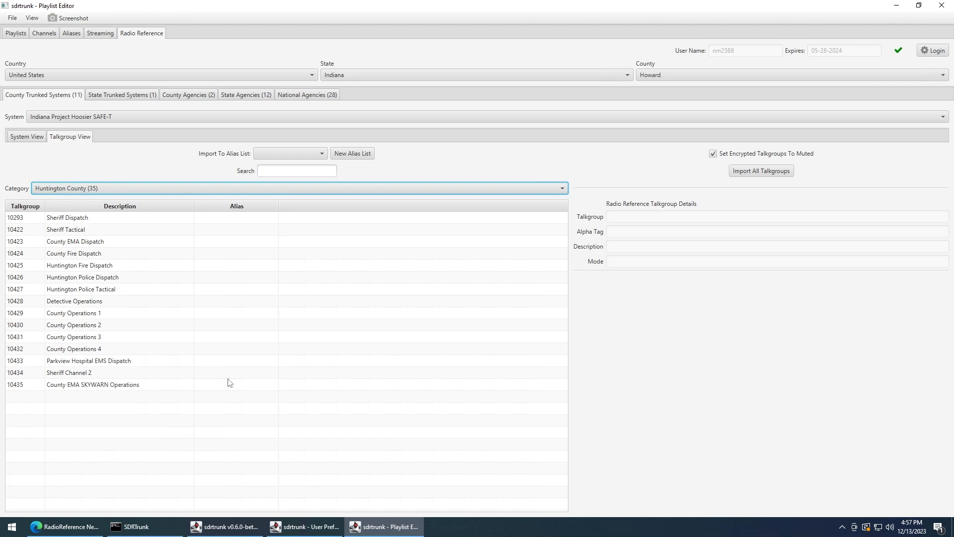
click(136, 224)
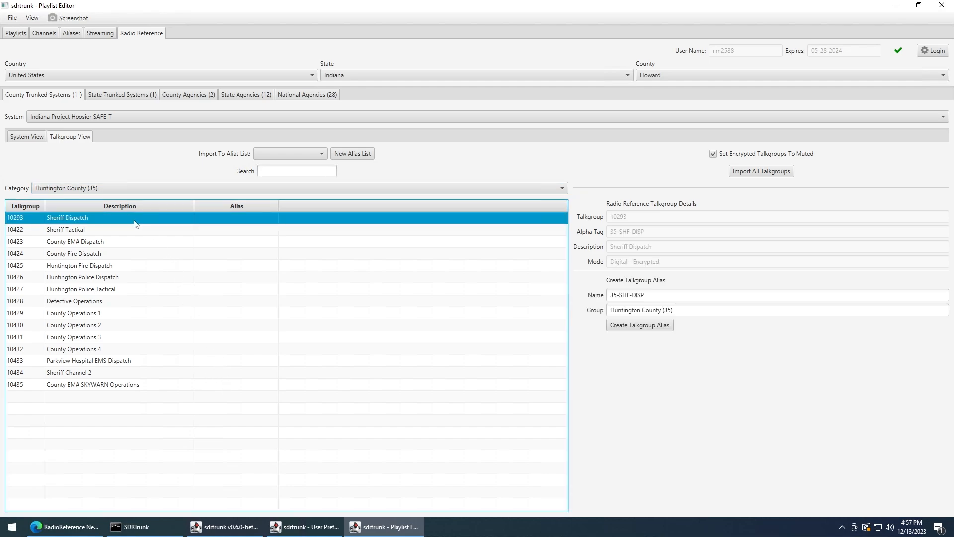
Return the talkgroup category to Howard County (34) *State Backup* and select the County Correction Backup talkgroup
click(169, 193)
click(114, 237)
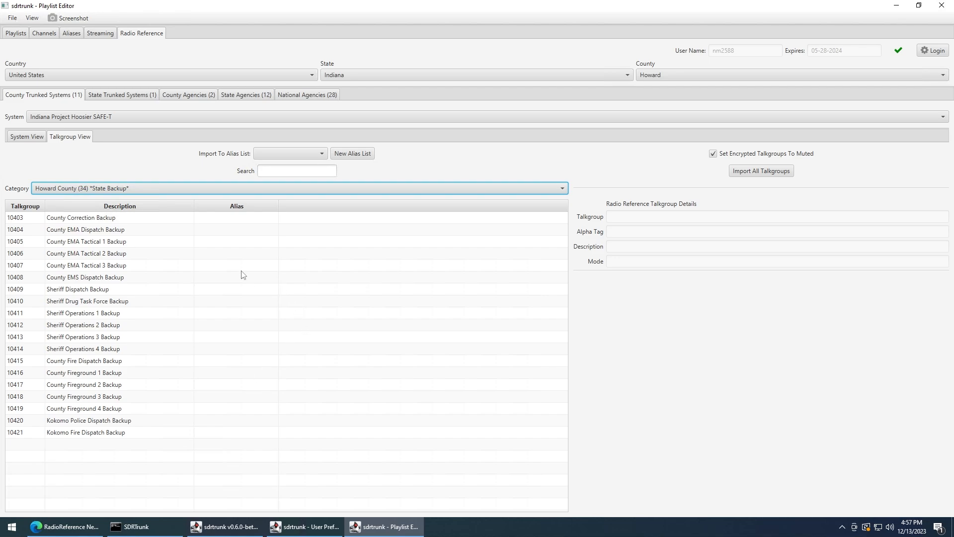
click(162, 221)
click(278, 179)
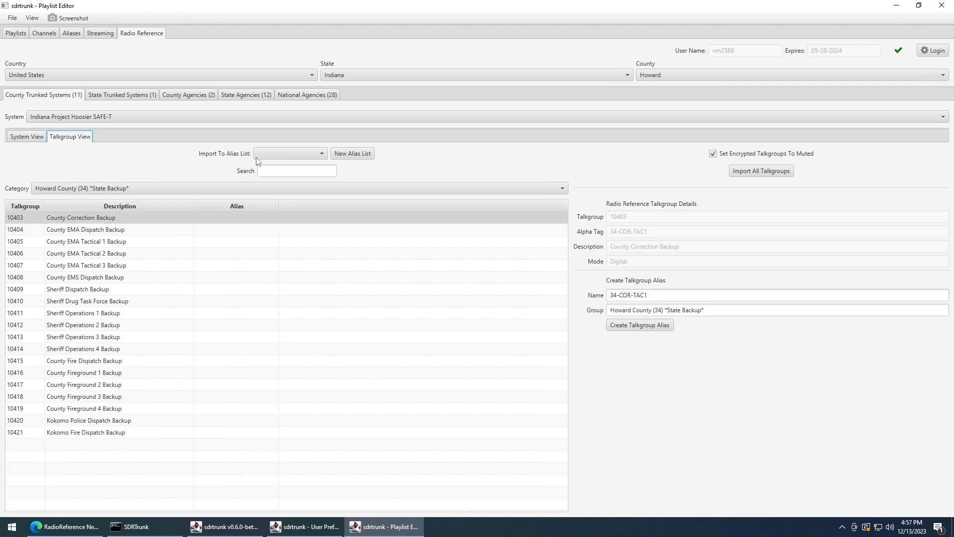
Choose AliasList1 as the import alias list and turn off Set Encrypted Talkgroups To Muted
click(275, 154)
click(269, 167)
click(681, 172)
click(713, 155)
Try to create a talkgroup alias for County Correction Backup
click(169, 218)
click(642, 328)
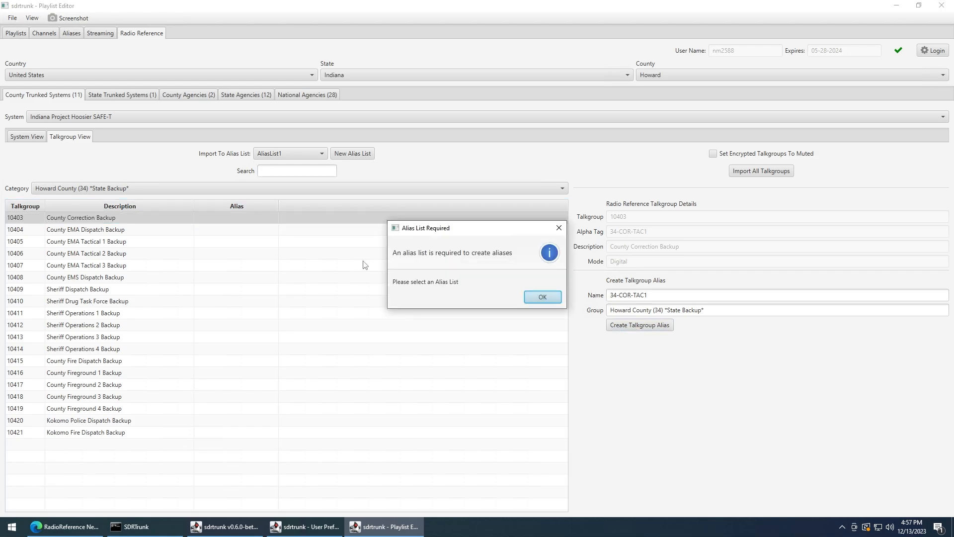
click(544, 298)
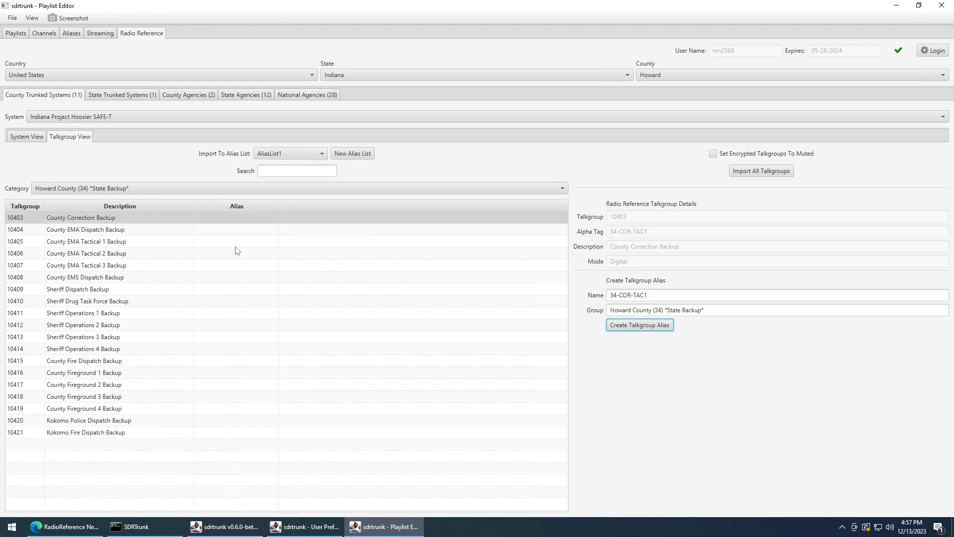
click(175, 217)
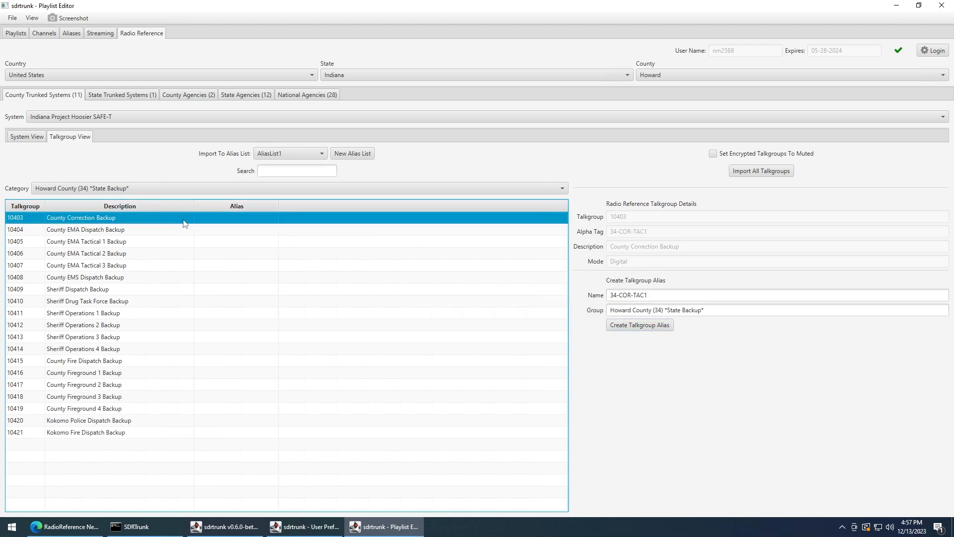
click(628, 326)
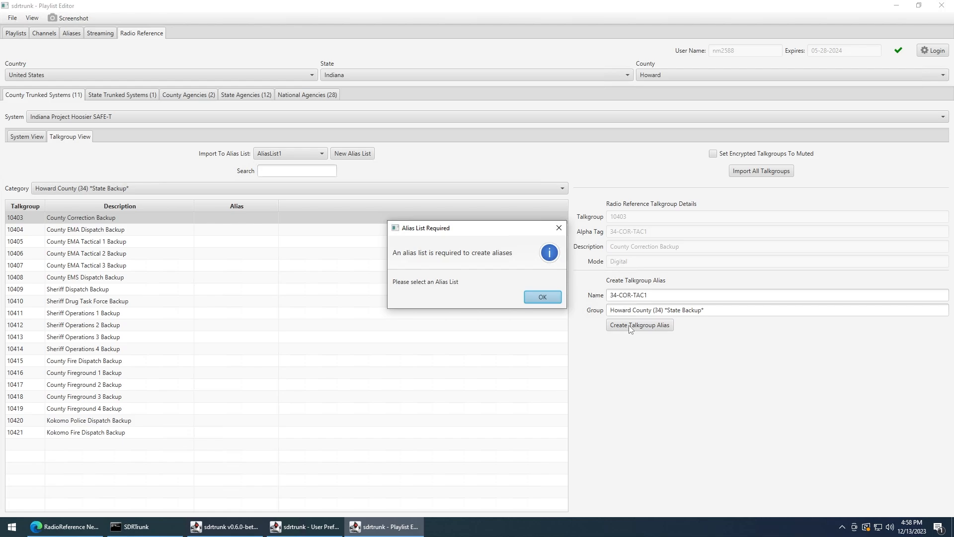
click(542, 297)
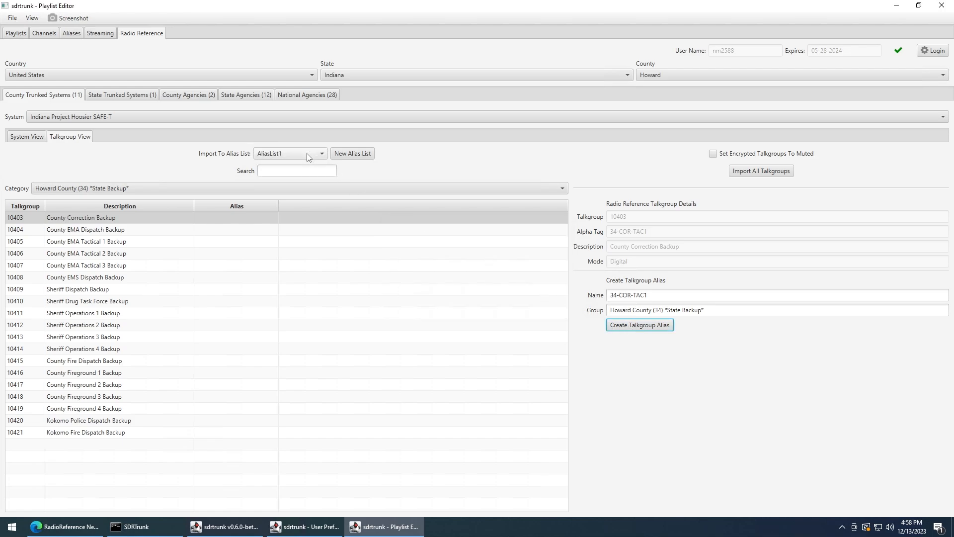
Reselect AliasList1 as the import target and import all talkgroups into it
click(283, 154)
click(281, 166)
click(81, 232)
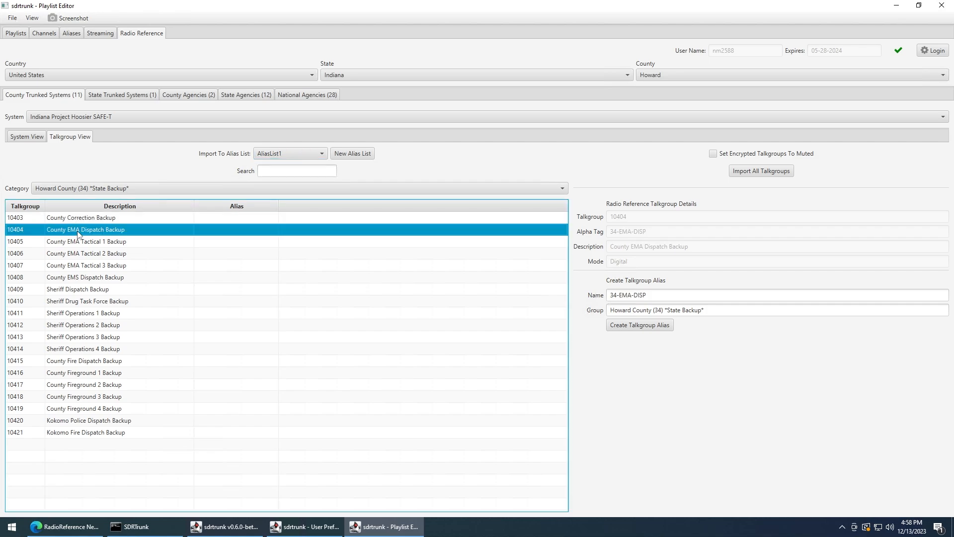
click(81, 222)
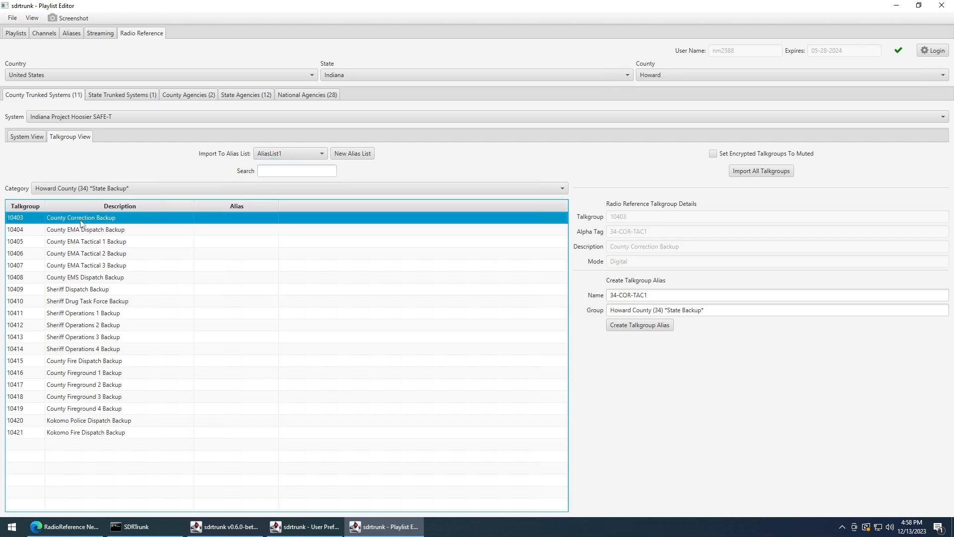
click(759, 172)
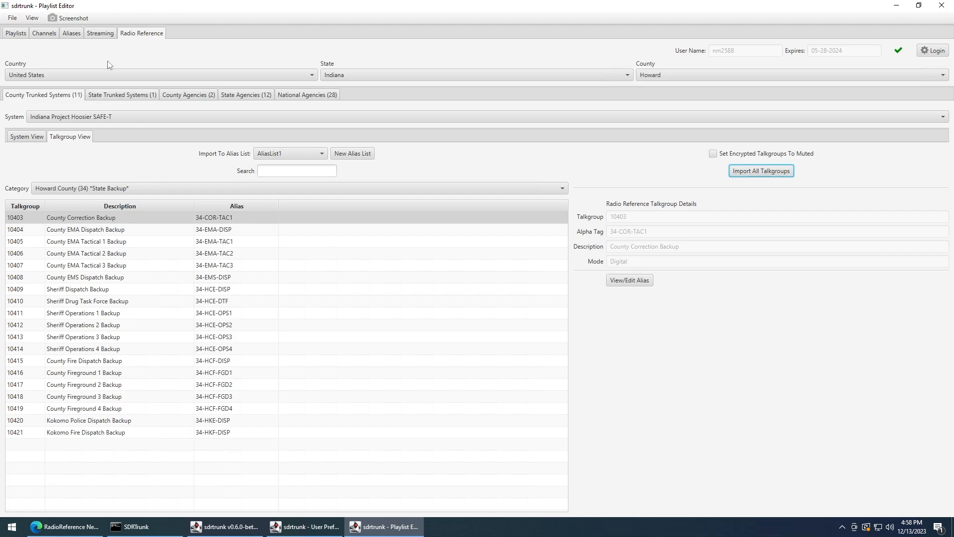
Set the single-frequency 853.9125 Control channel to 10 max traffic channels, ignore data calls, and save the changes
click(48, 34)
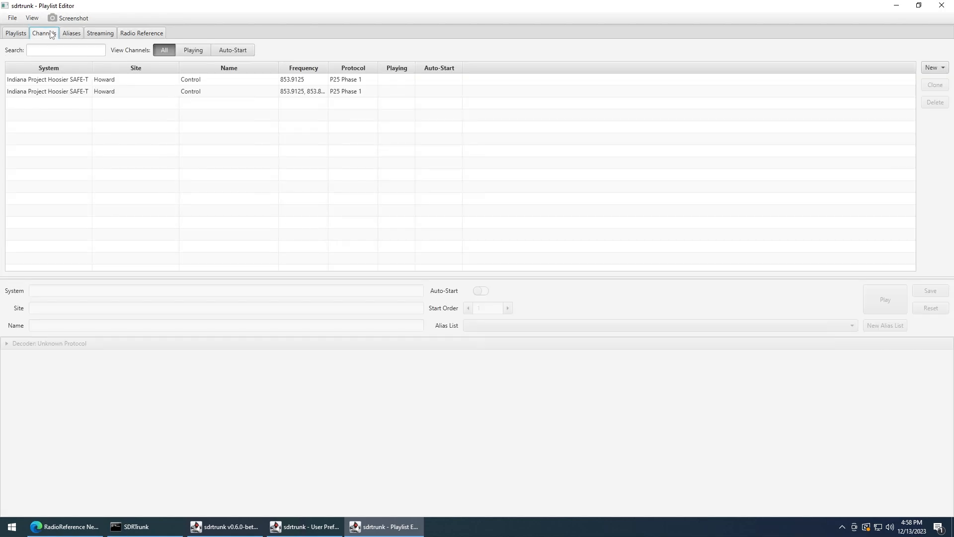
click(57, 81)
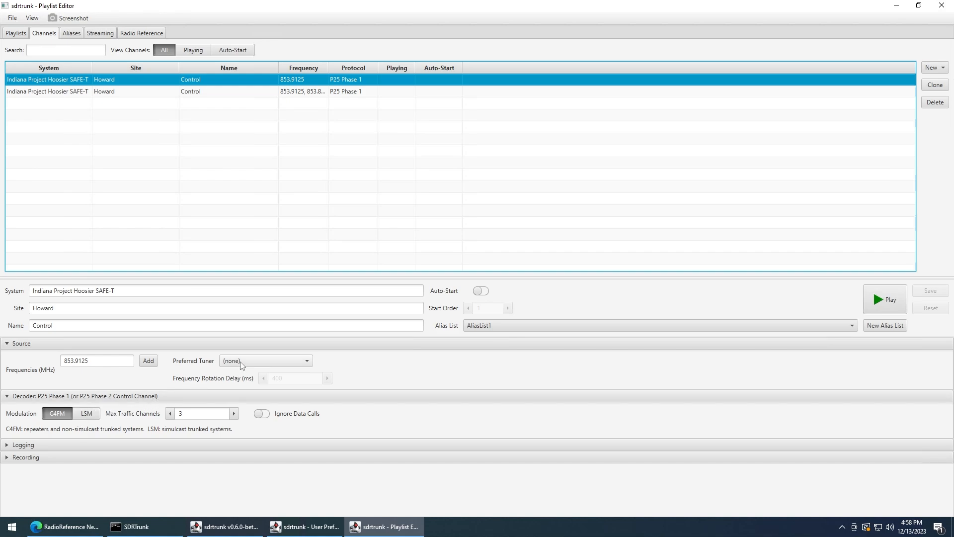
double_click(233, 413)
triple_click(233, 413)
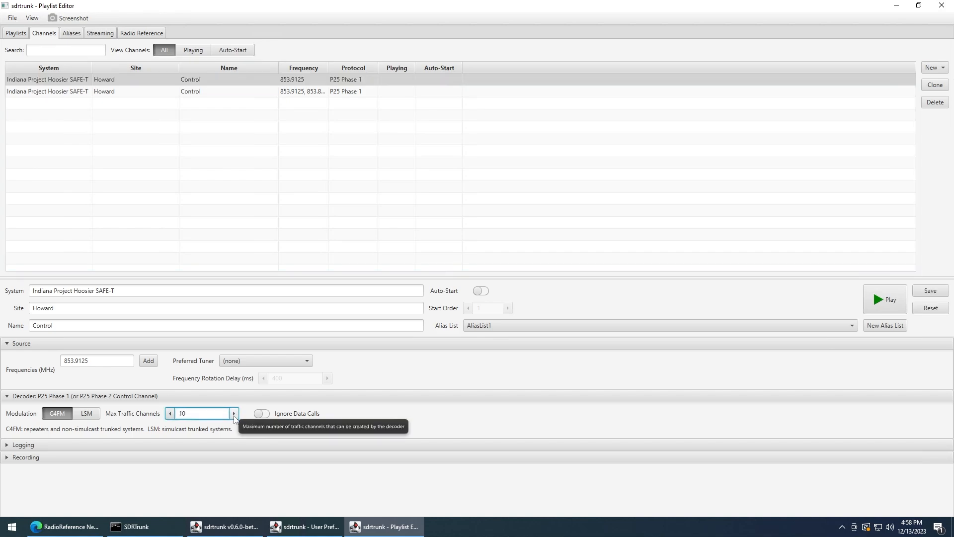
click(261, 413)
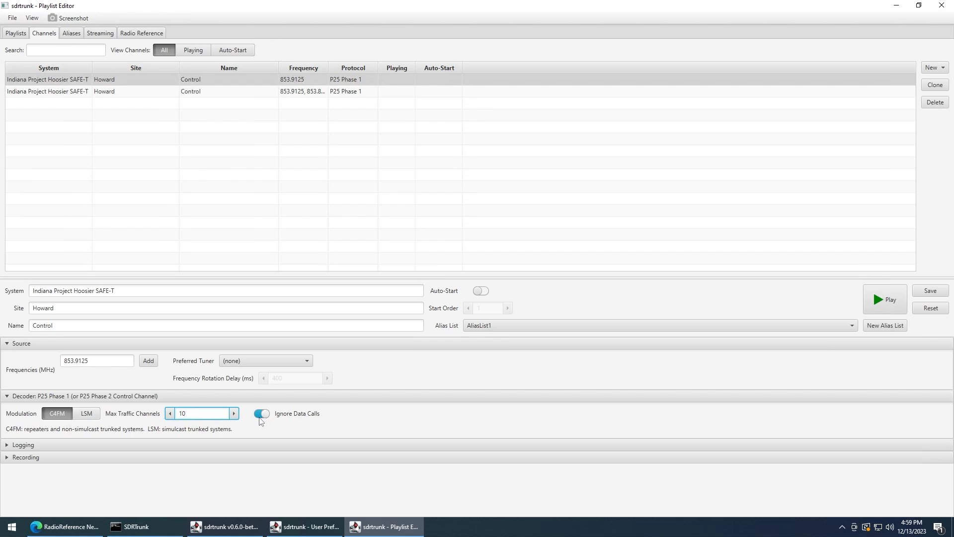
click(934, 292)
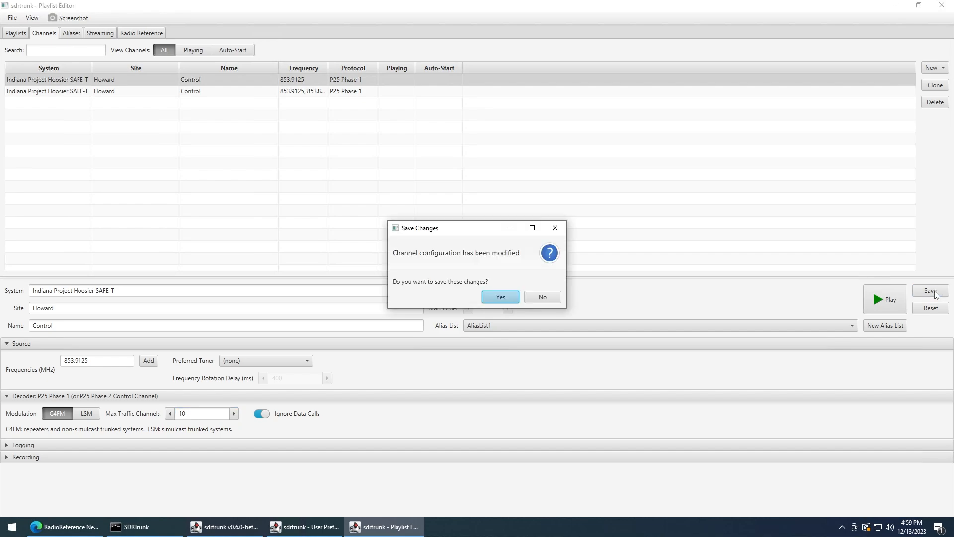
click(508, 302)
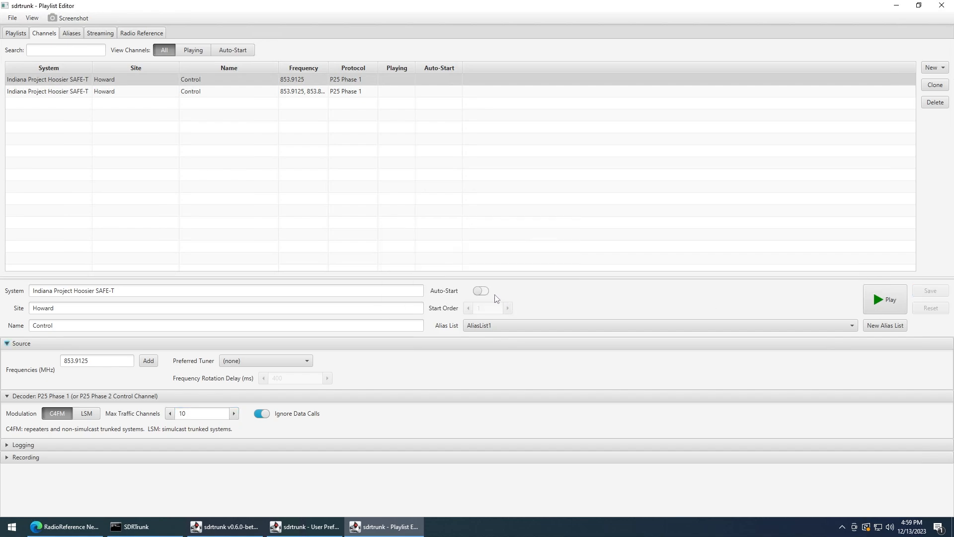
click(481, 290)
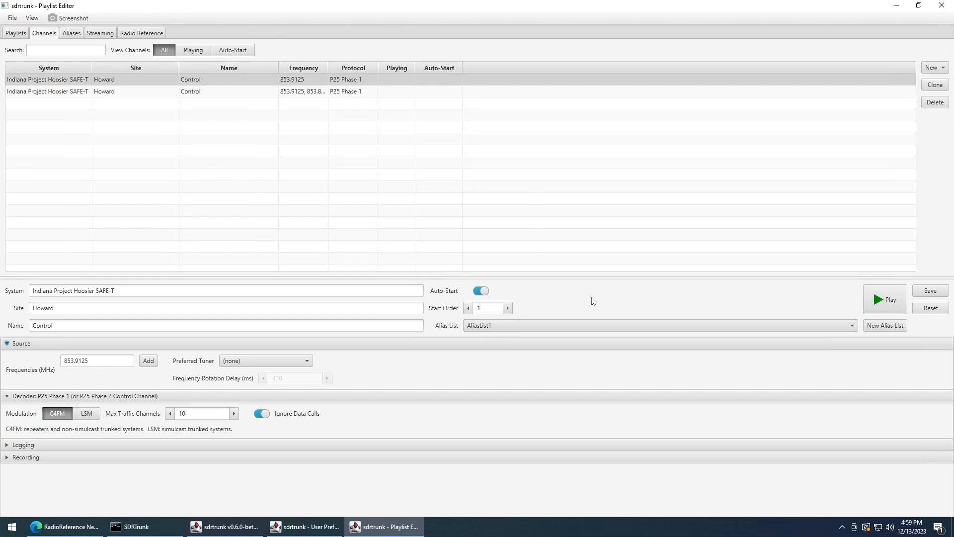
click(484, 294)
click(930, 290)
click(500, 297)
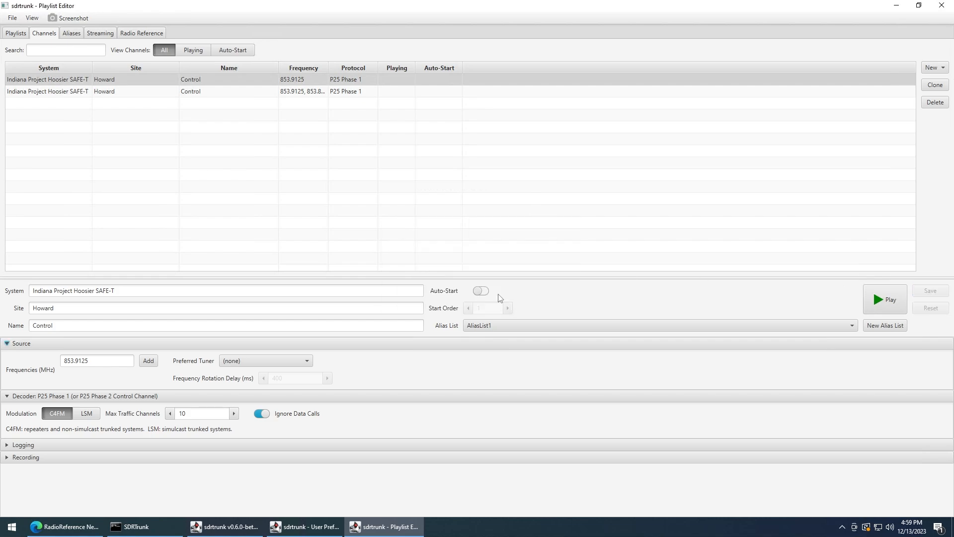
Examine the alternate frequency 853.8875 in the two-frequency Howard Control channel's source settings
click(158, 93)
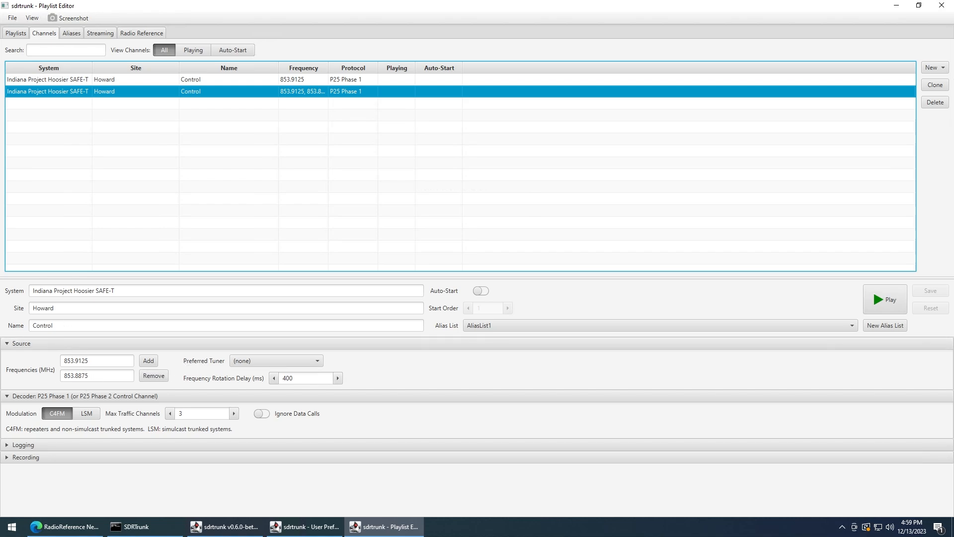
drag(91, 376, 62, 375)
click(39, 383)
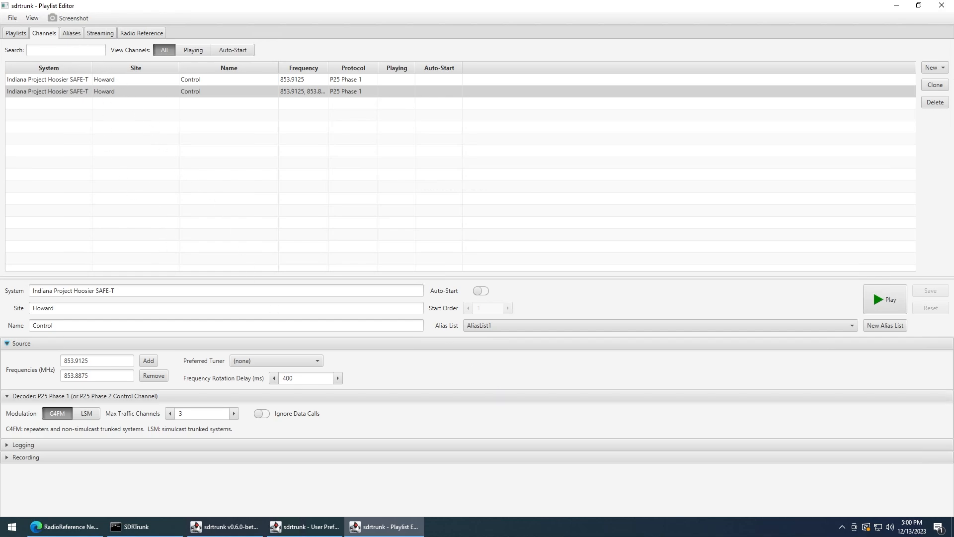
Show the AliasList1 entries by alias and look through the imported Howard County talkgroups
click(76, 34)
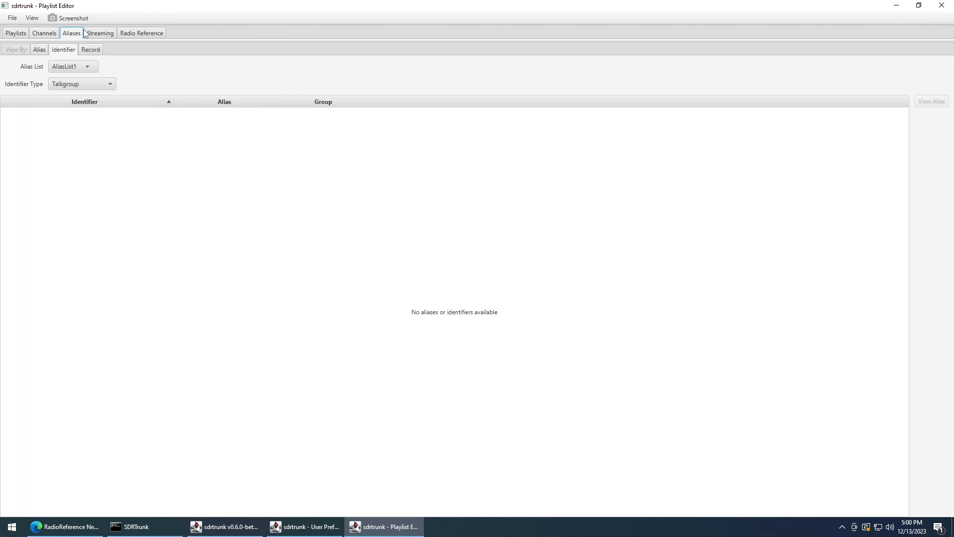
click(81, 87)
click(77, 127)
click(40, 50)
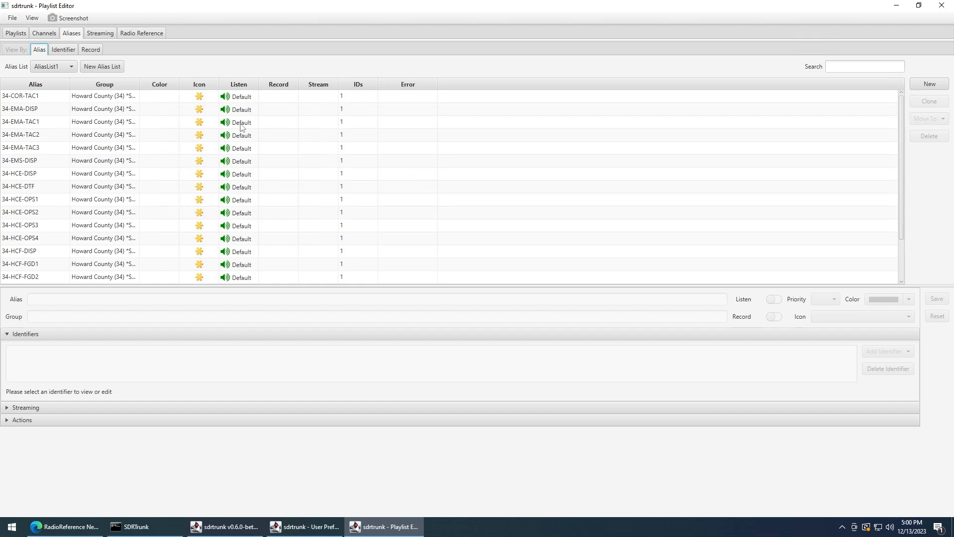
scroll(242, 126, down, 2)
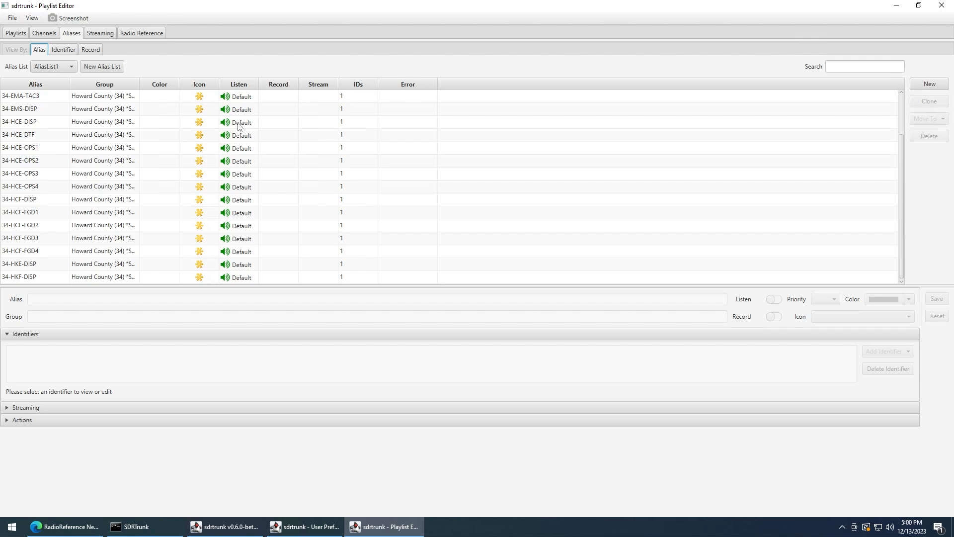
scroll(238, 127, up, 2)
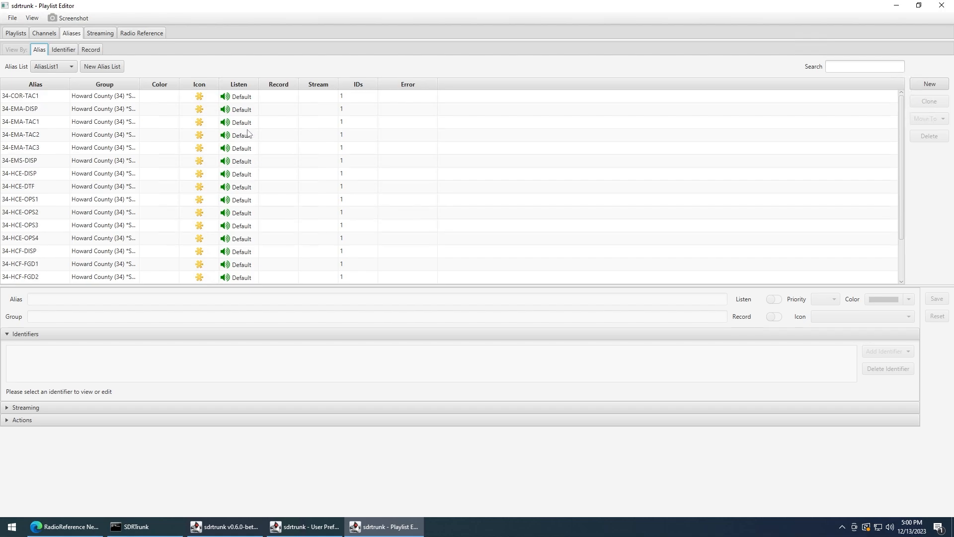
Review the 34-COR-TAC1 alias details and sort the alias list by alias name
click(237, 100)
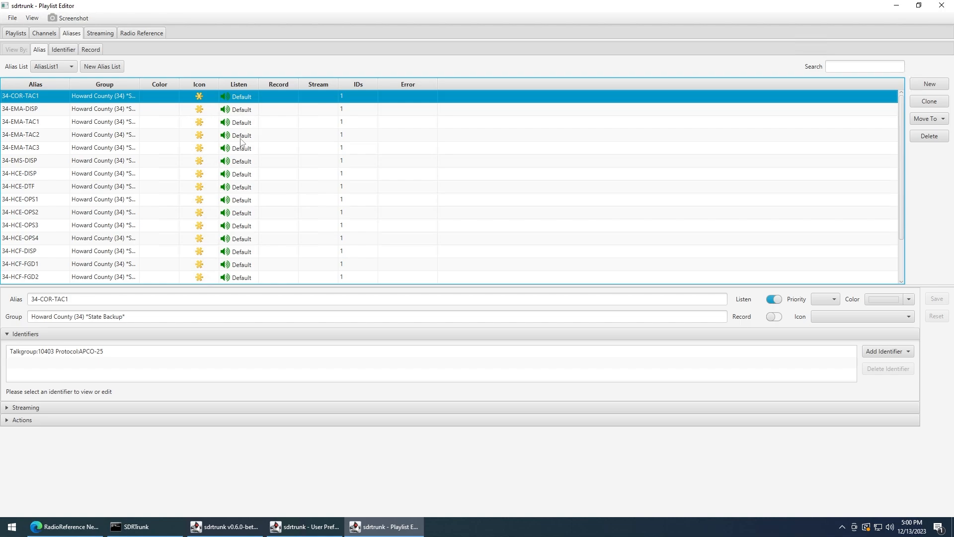
scroll(248, 209, down, 2)
scroll(257, 209, up, 2)
click(46, 83)
click(46, 84)
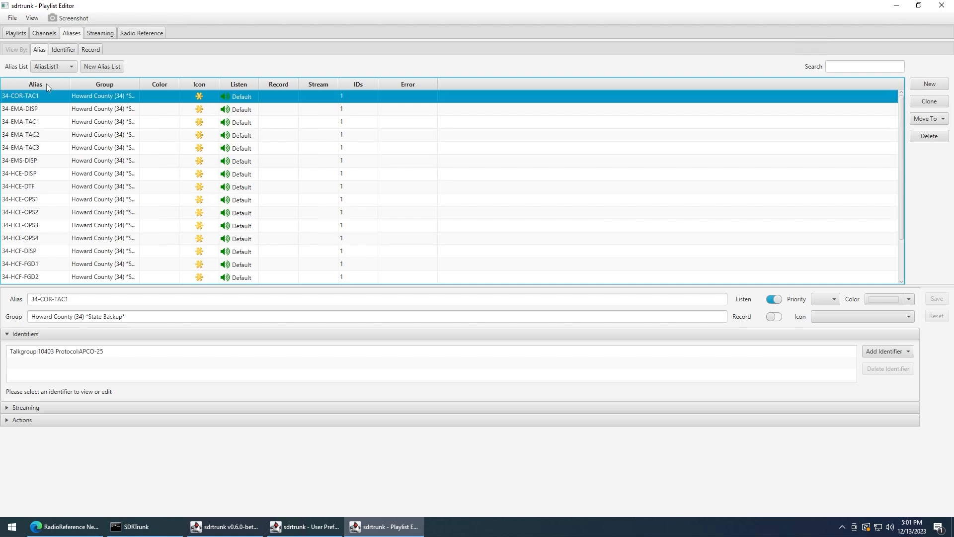
Choose red as the color and apply listen priority 1 to the 34-EMA-DISP, 34-EMS-DISP, 34-HCE-DISP and 34-HCF-DISP aliases
click(47, 112)
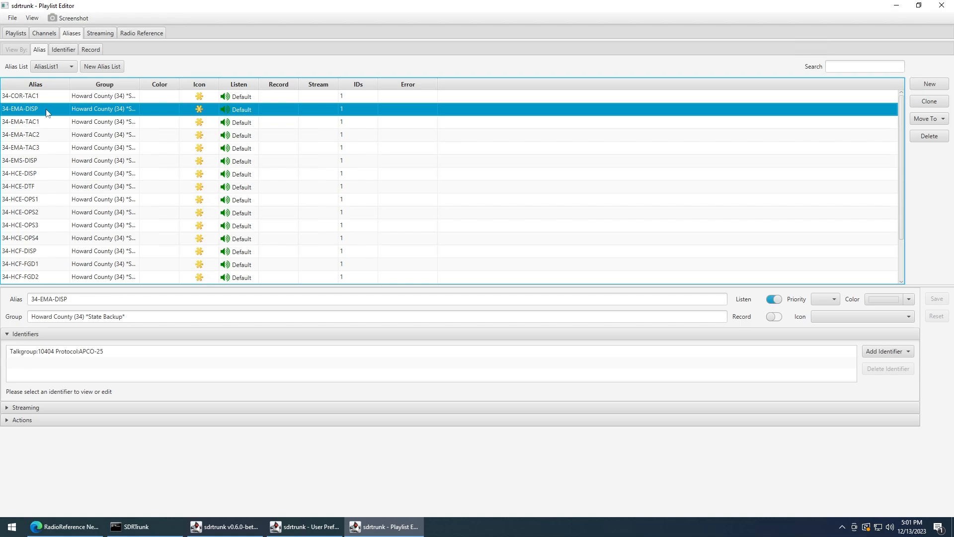
ctrl+click(43, 162)
ctrl+click(50, 175)
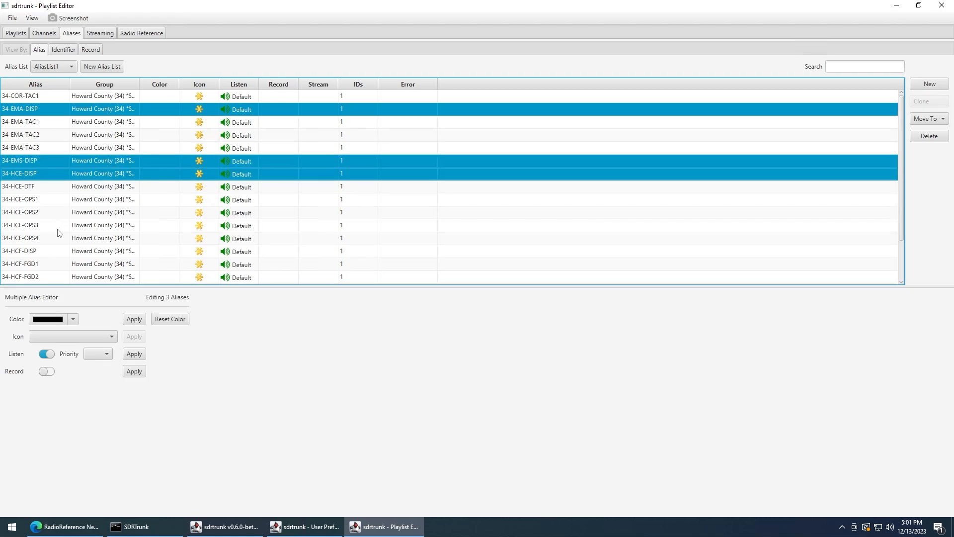
ctrl+click(47, 251)
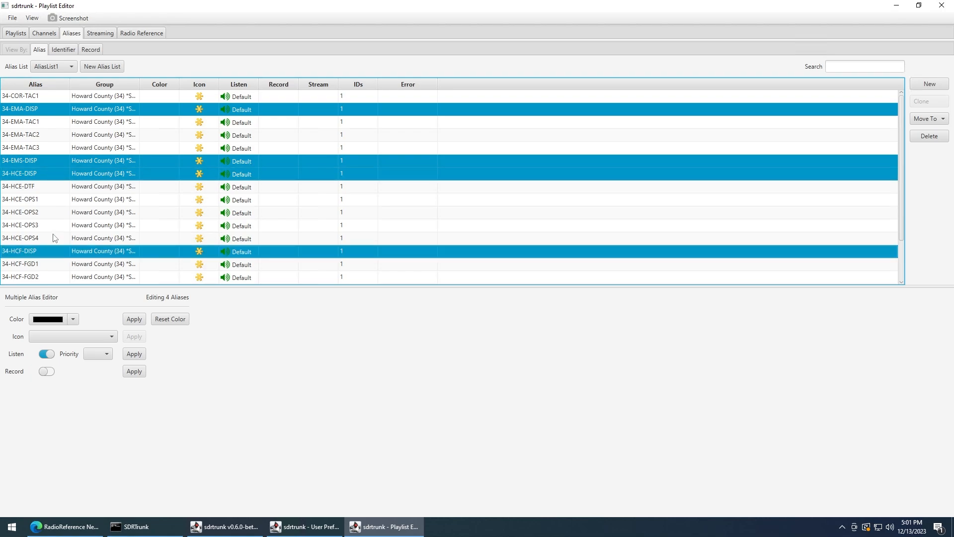
click(102, 354)
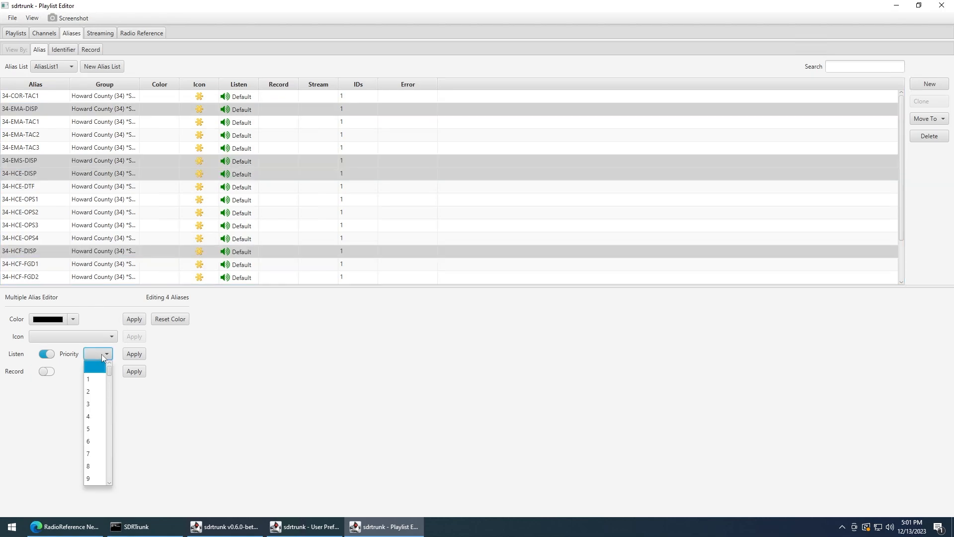
click(96, 380)
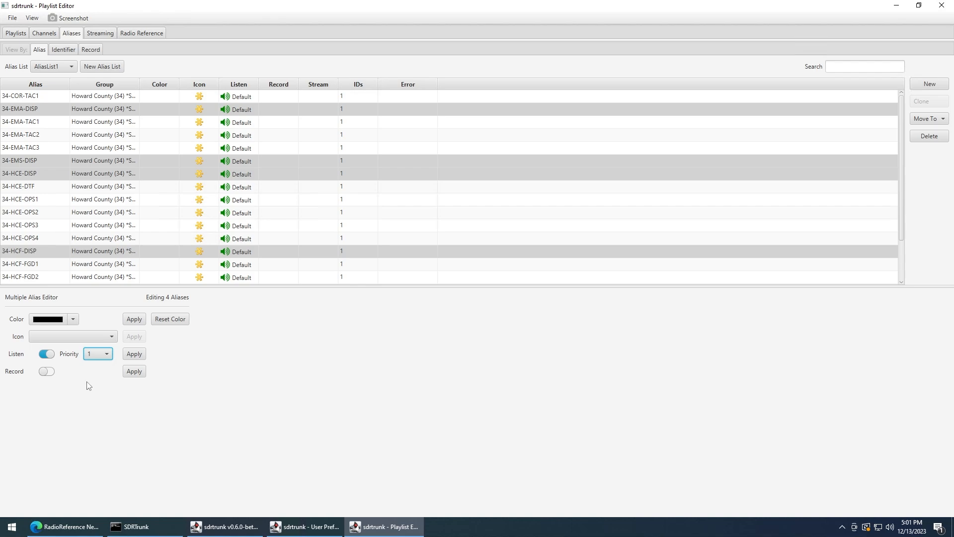
click(106, 354)
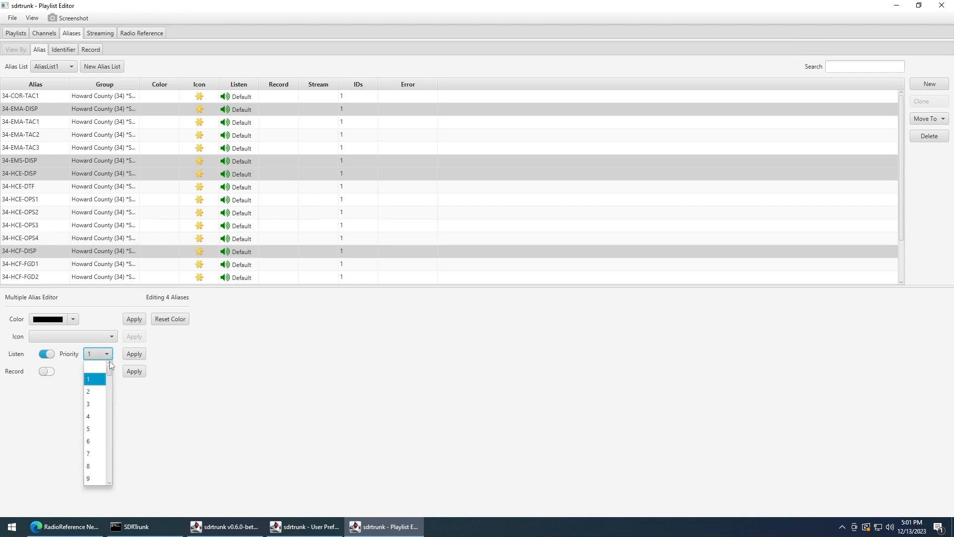
drag(108, 373, 111, 485)
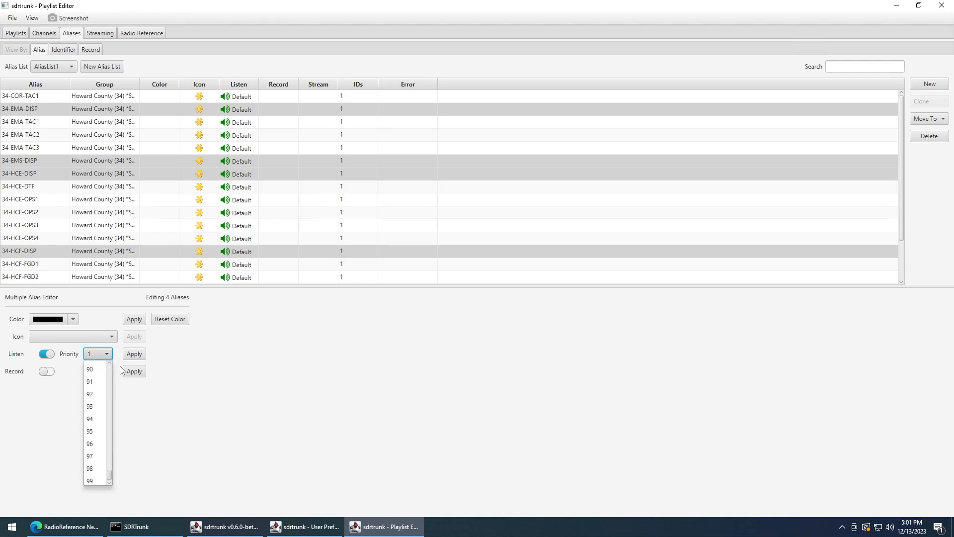
click(108, 355)
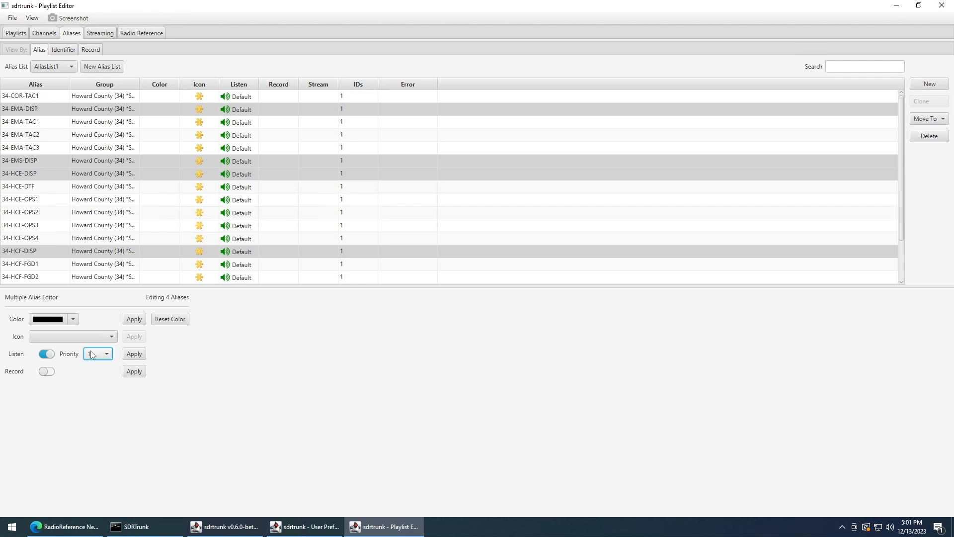
click(73, 321)
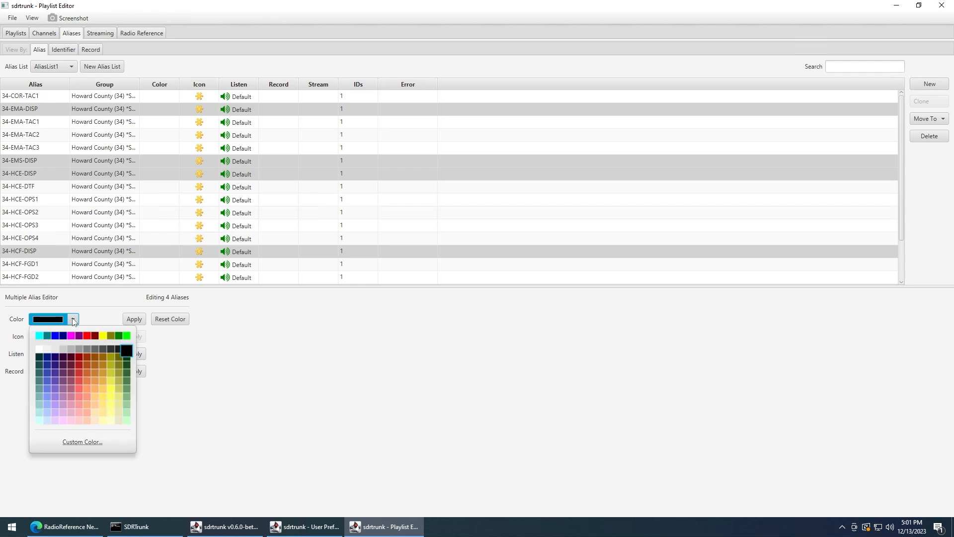
click(87, 335)
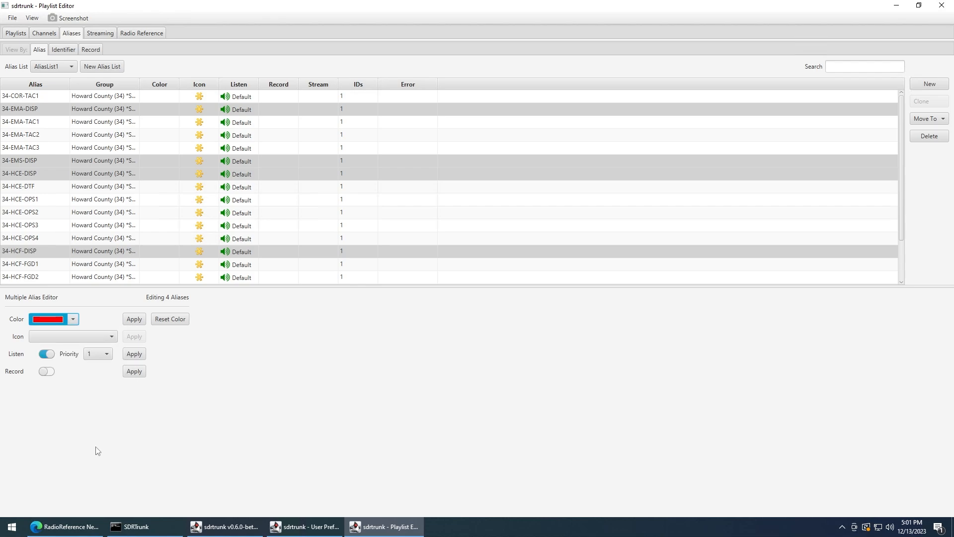
click(139, 355)
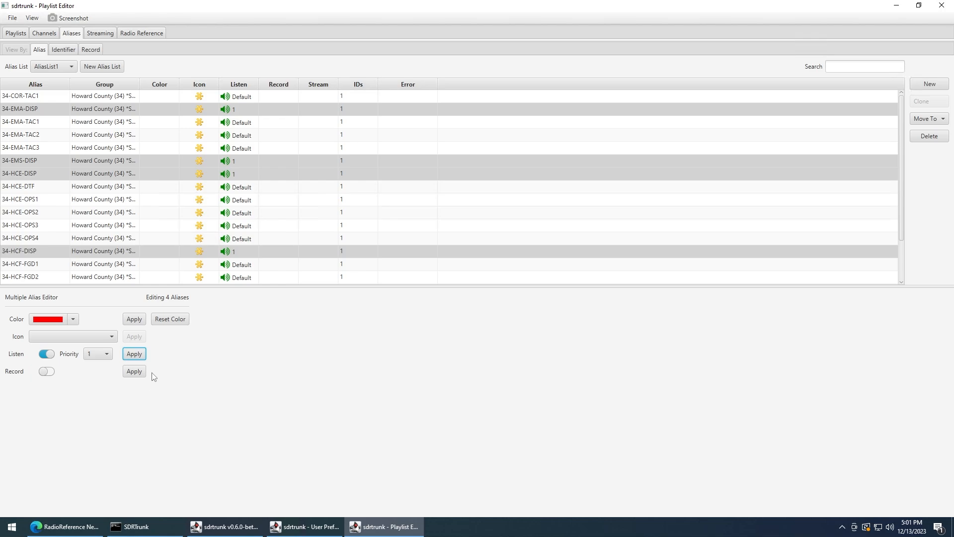
Select the aliases 34-HCF-FGD1 through 34-HCF-FGD4 and choose a darker red color and the Fire Truck icon for them
click(51, 126)
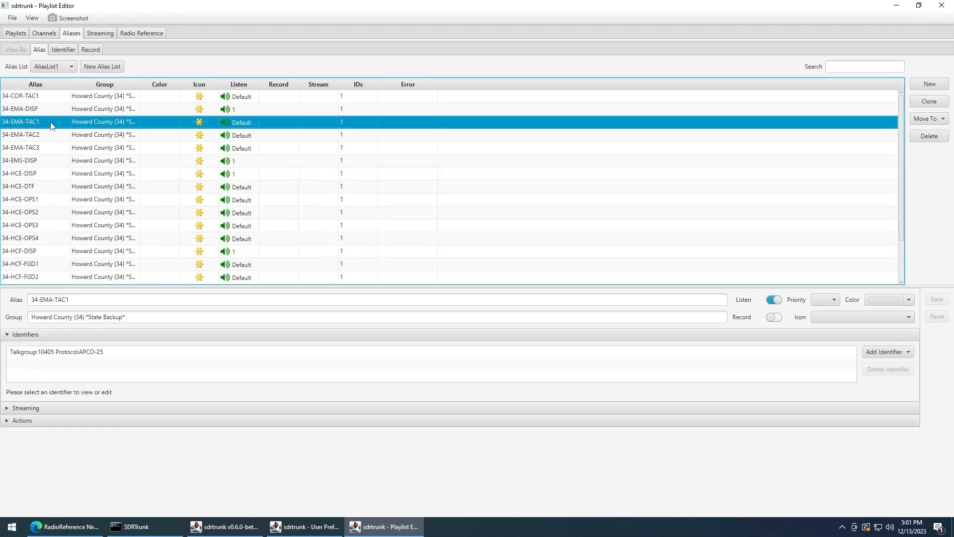
scroll(73, 226, down, 2)
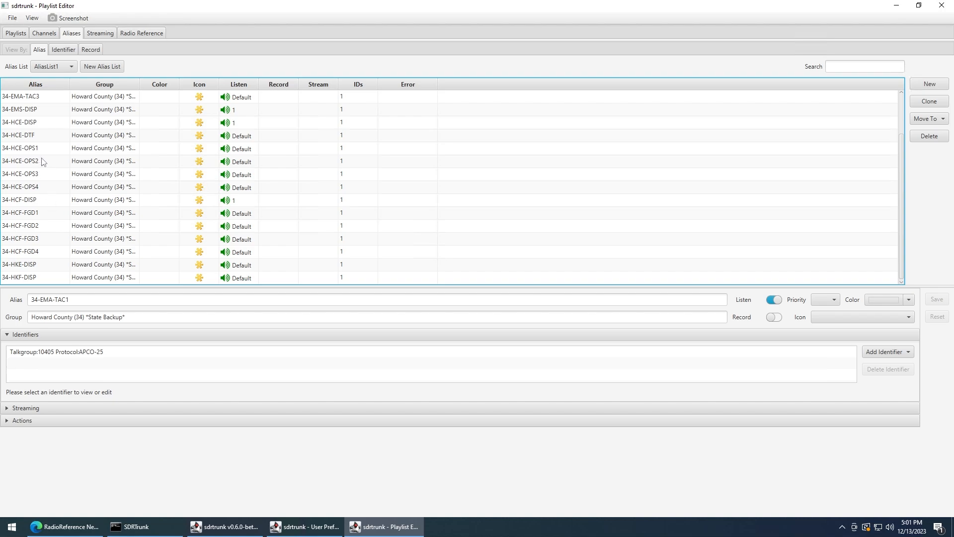
click(35, 214)
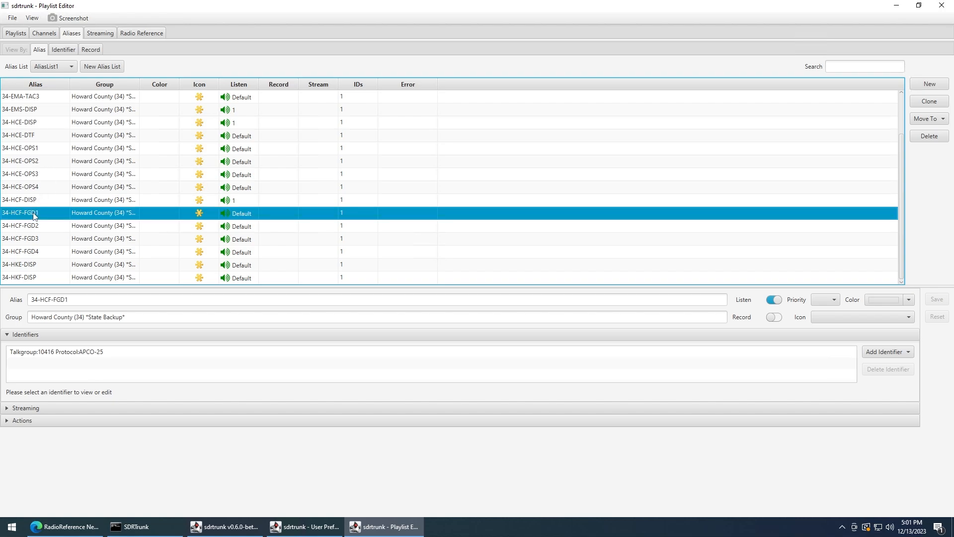
shift+click(34, 252)
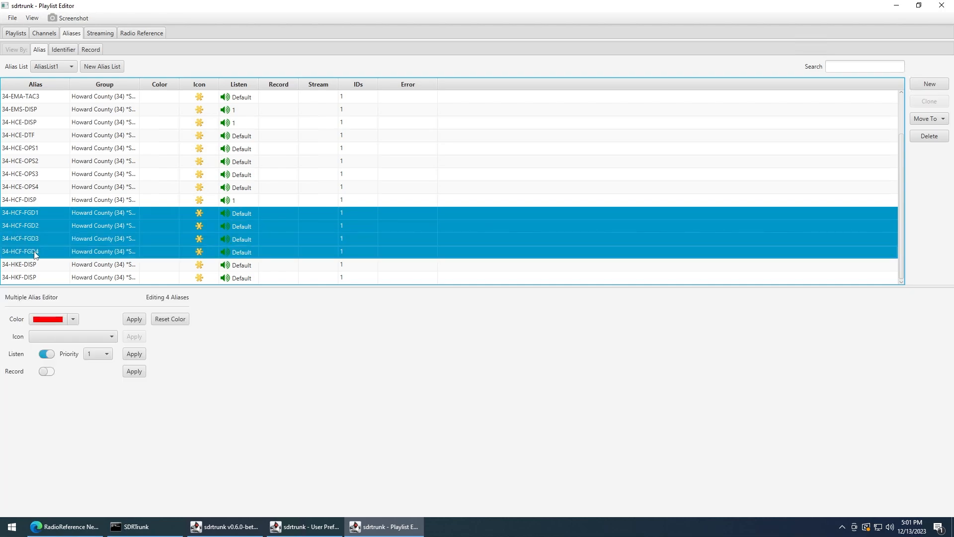
click(73, 321)
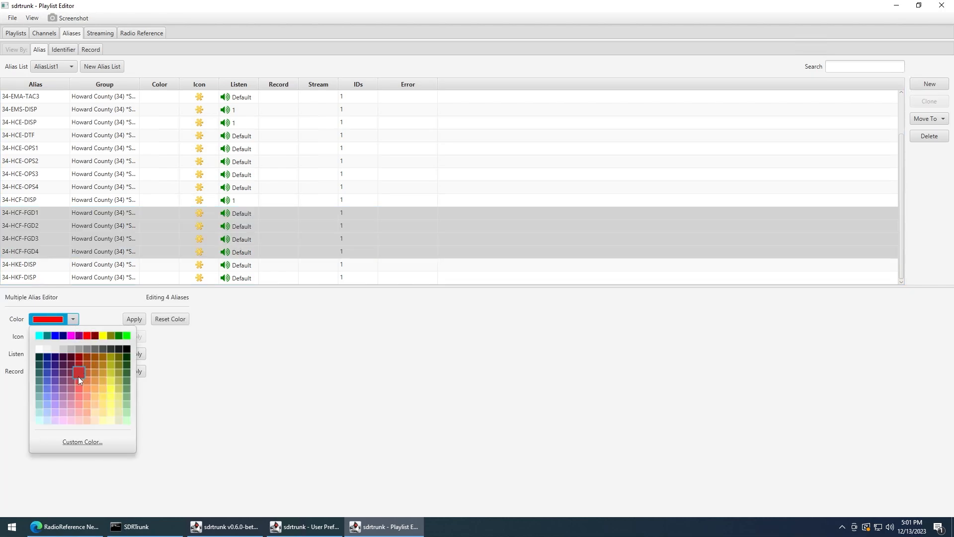
click(79, 376)
click(91, 337)
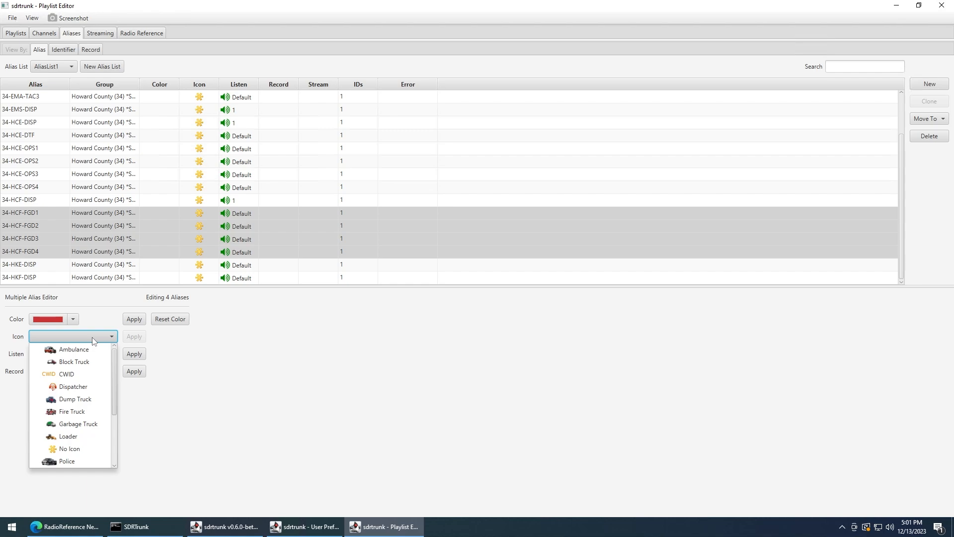
click(84, 412)
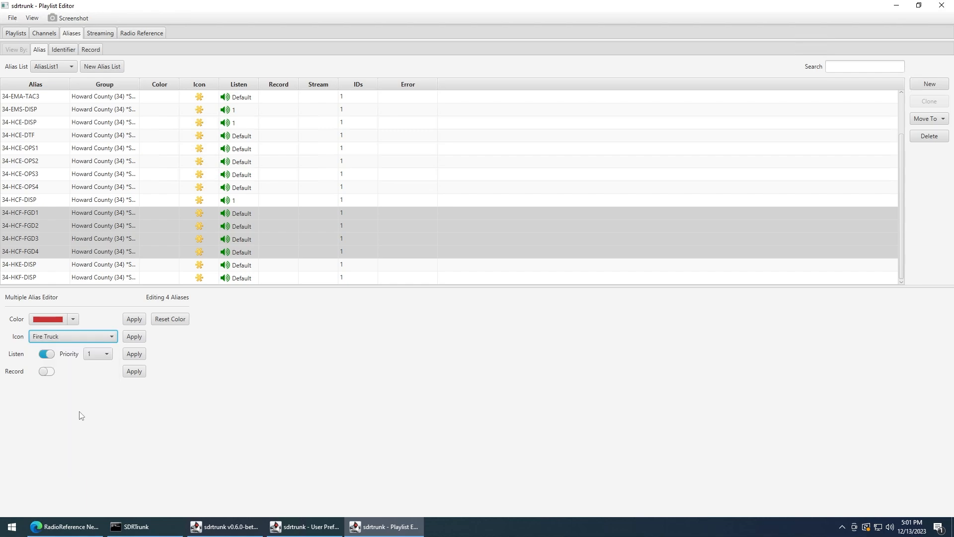
Set the listen priority to 3 and apply the priority, icon and color to the four 34-HCF-FGD aliases
click(105, 354)
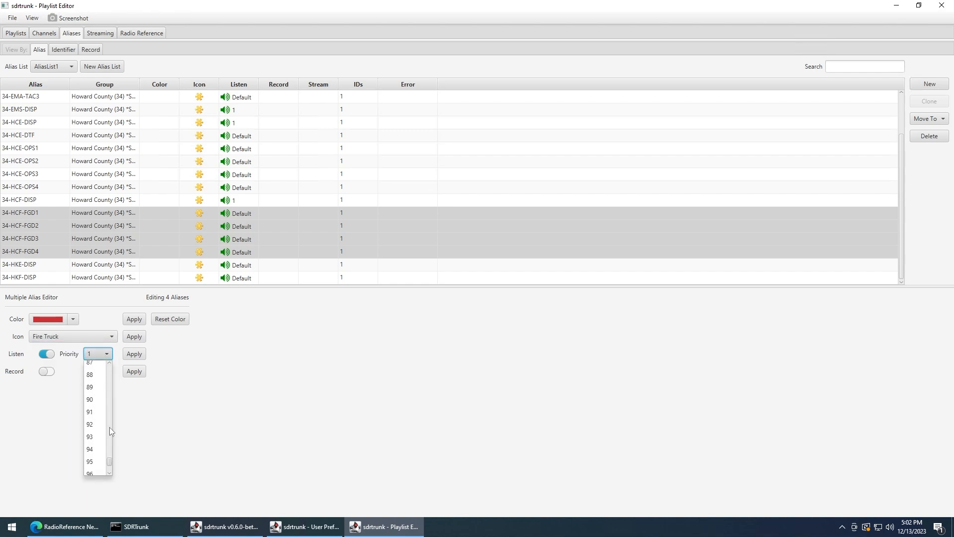
drag(110, 462, 110, 370)
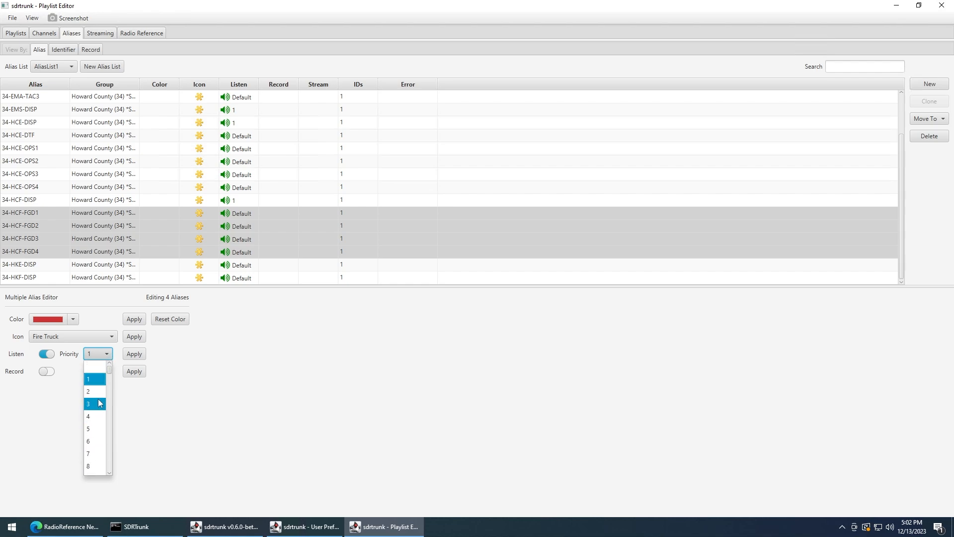
click(101, 404)
click(128, 356)
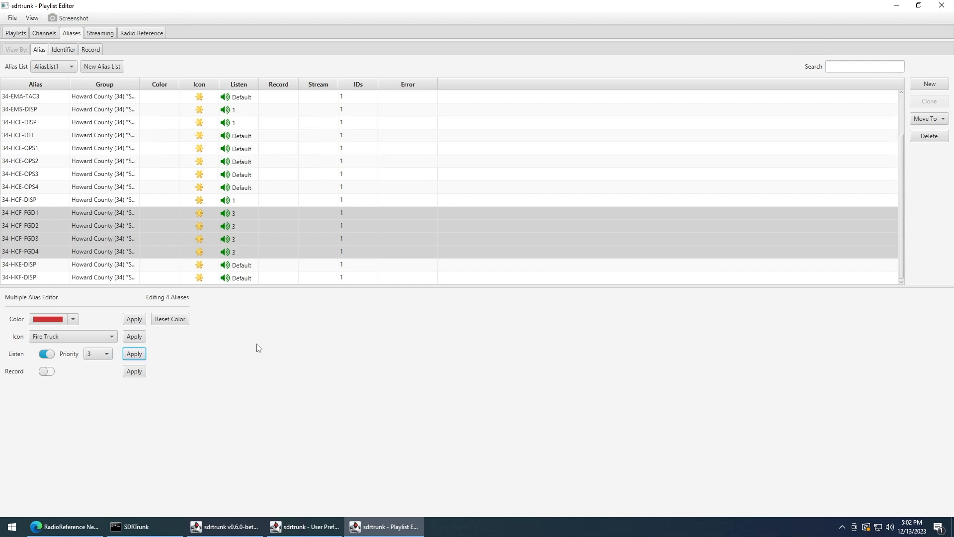
click(134, 337)
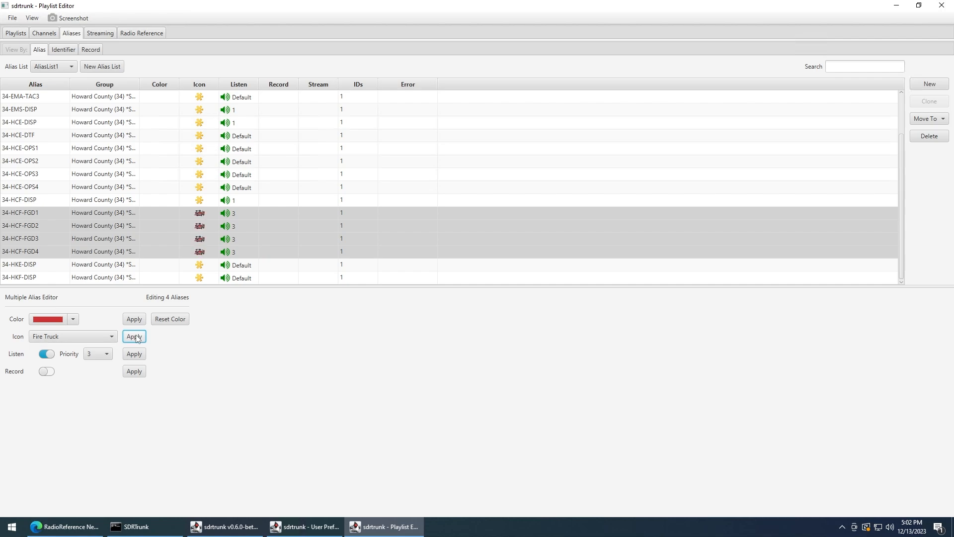
click(135, 319)
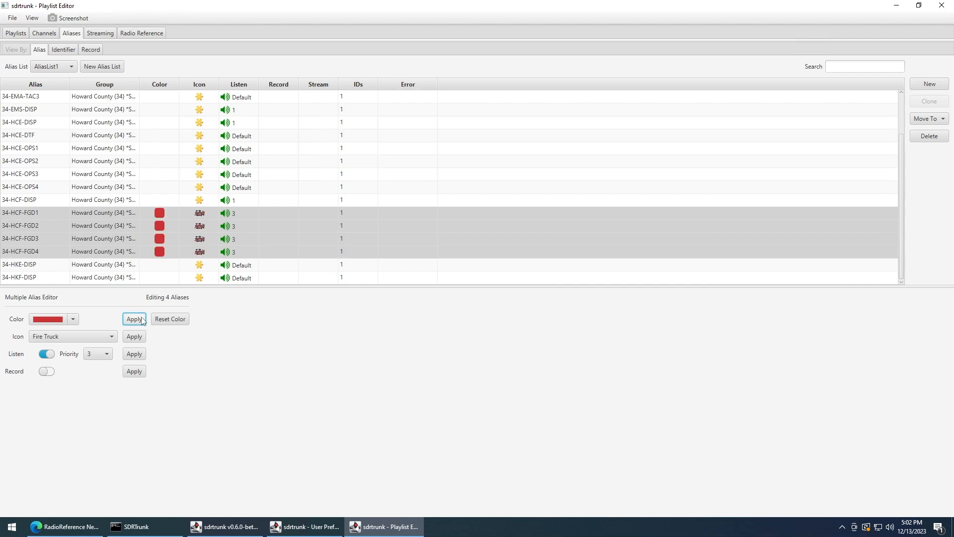
Apply a dark blue color to the 34-EMA-DISP, 34-EMS-DISP, 34-HCE-DISP, 34-HCF-DISP, 34-HKE-DISP and 34-HKF-DISP aliases
click(43, 111)
ctrl+click(38, 122)
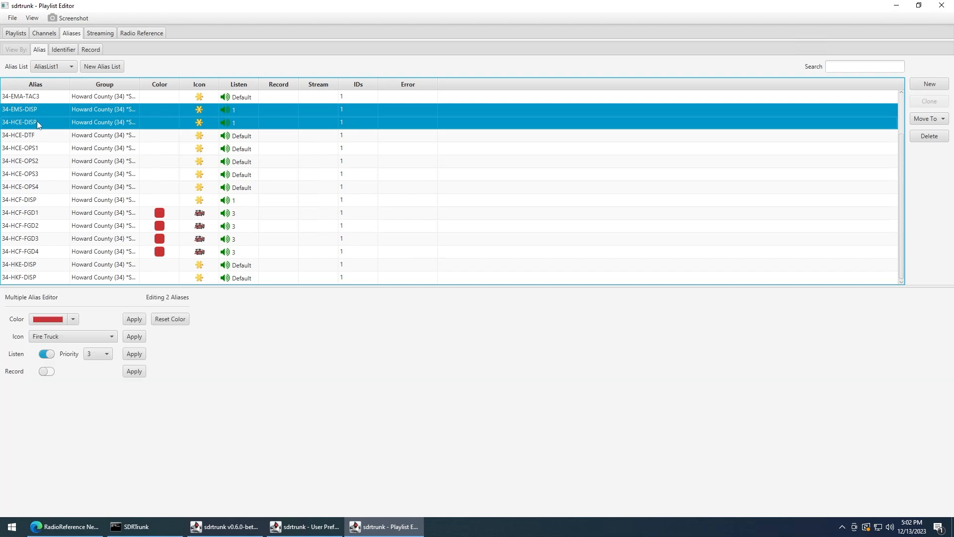
ctrl+click(42, 201)
ctrl+click(49, 266)
ctrl+click(49, 278)
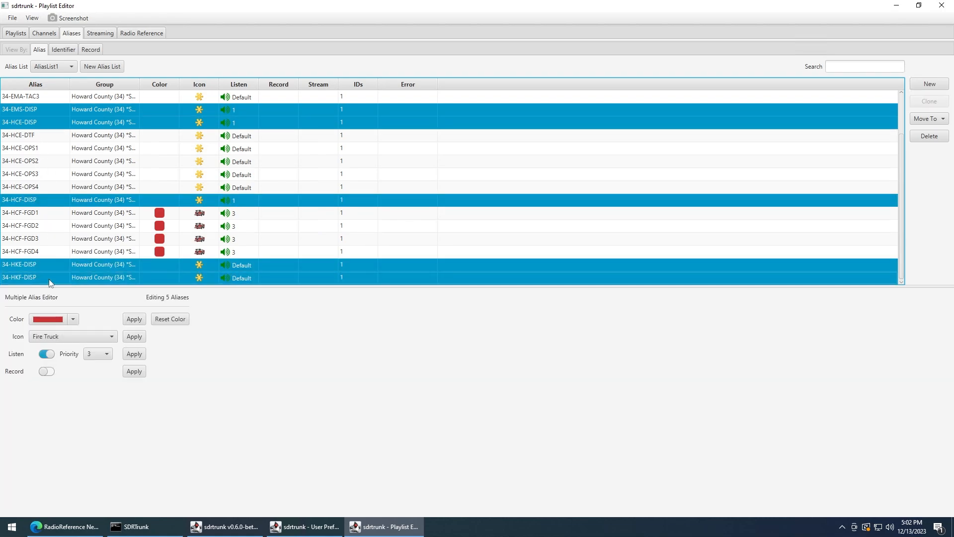
scroll(55, 272, up, 3)
ctrl+click(37, 109)
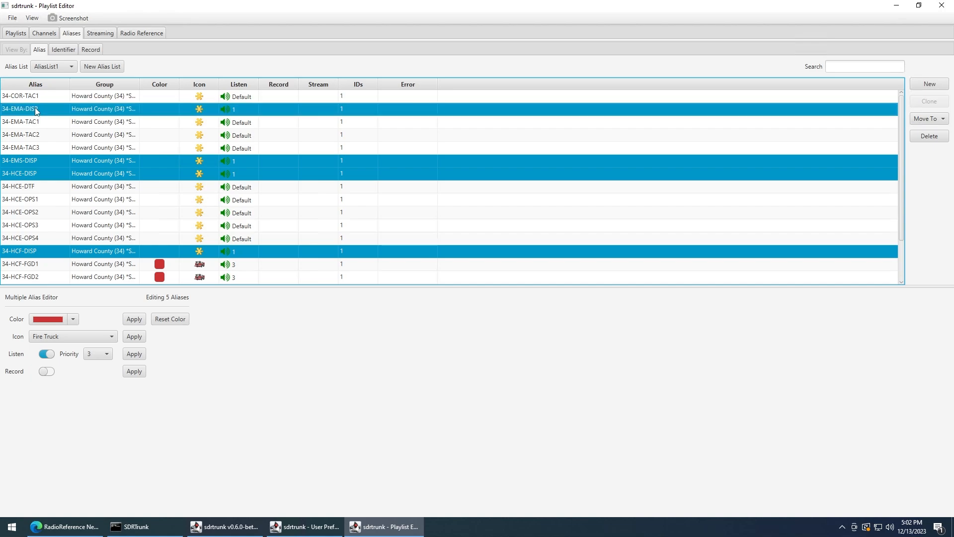
click(77, 317)
click(54, 365)
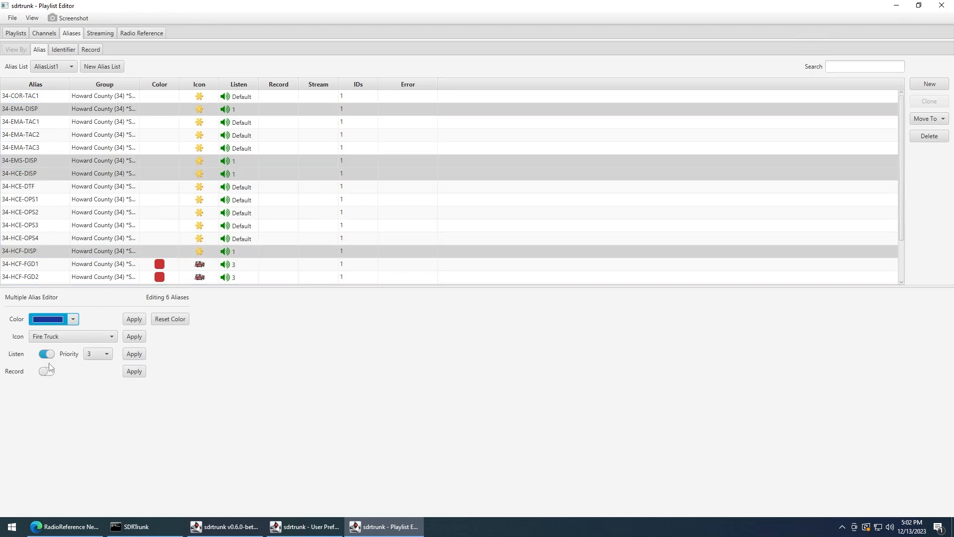
click(133, 319)
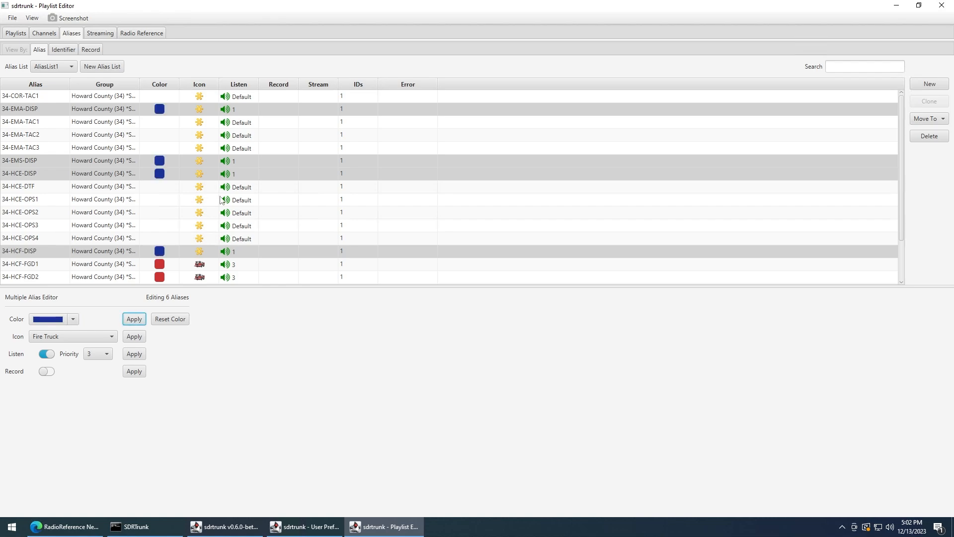
scroll(216, 191, down, 3)
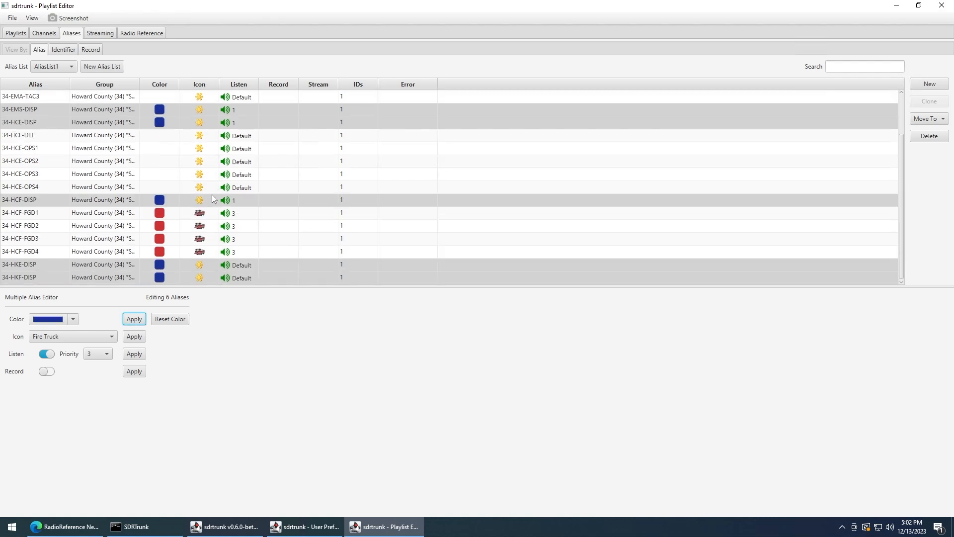
Apply listen priority 1 to the 34-HKE-DISP and 34-HKF-DISP aliases
click(42, 264)
shift+click(42, 281)
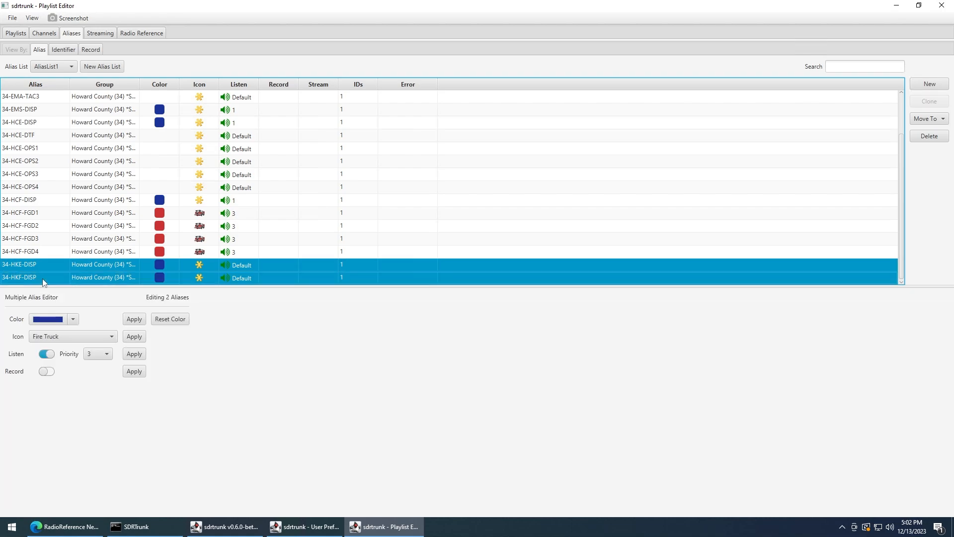
click(98, 353)
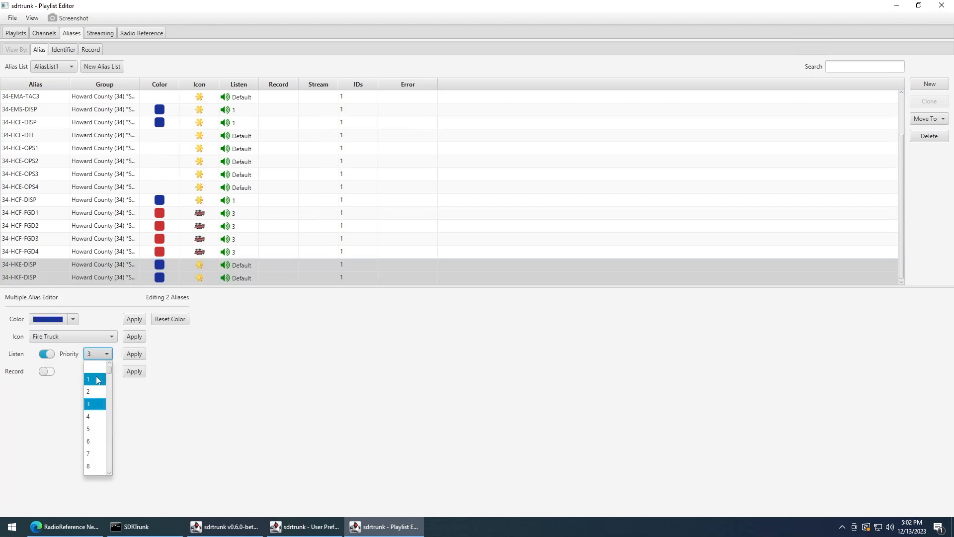
click(97, 376)
click(135, 353)
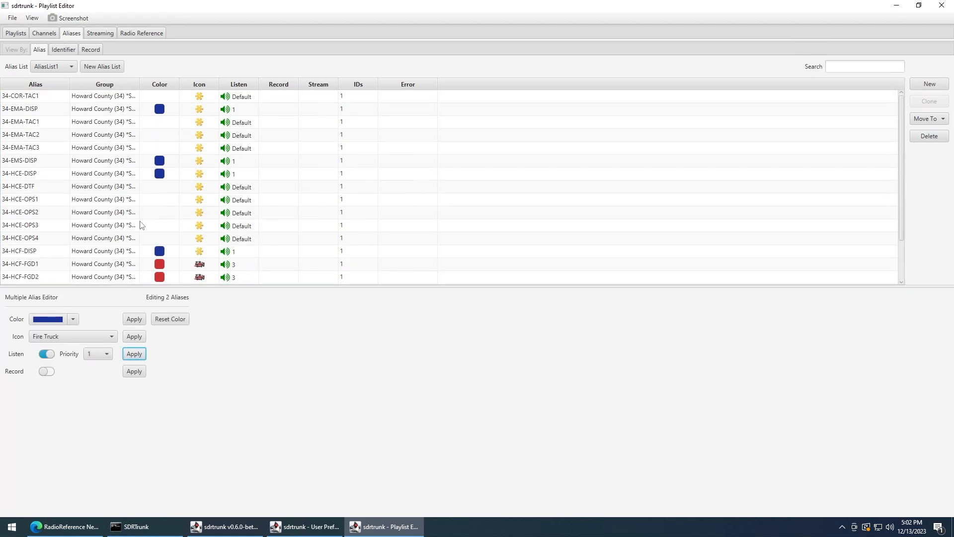
Select the aliases 34-HCE-DTF through 34-HCE-OPS4 and apply a light orange color to them
click(108, 237)
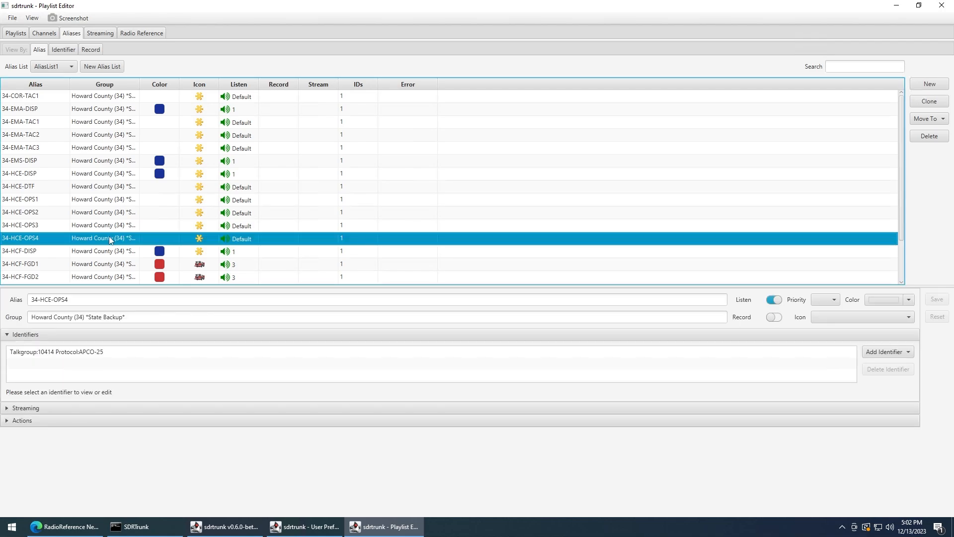
shift+click(37, 199)
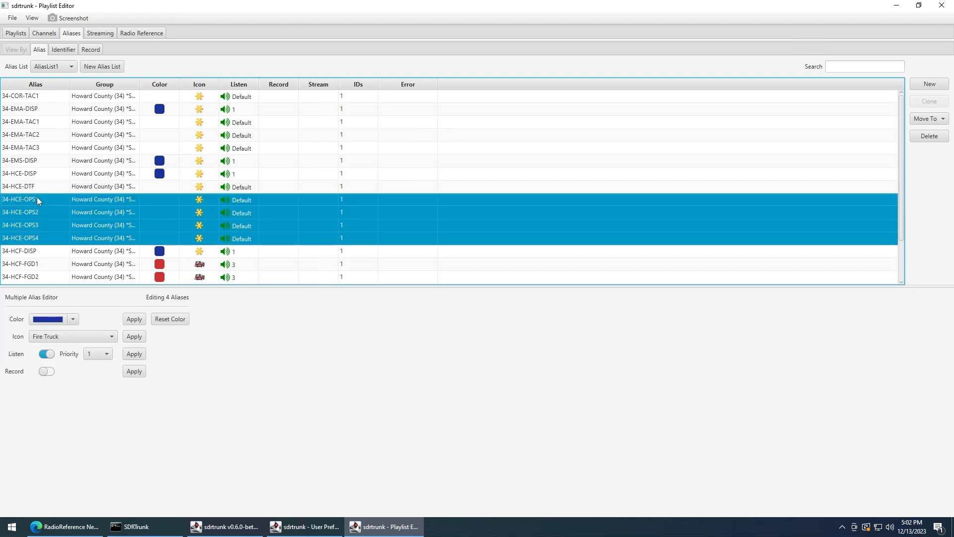
shift+click(35, 186)
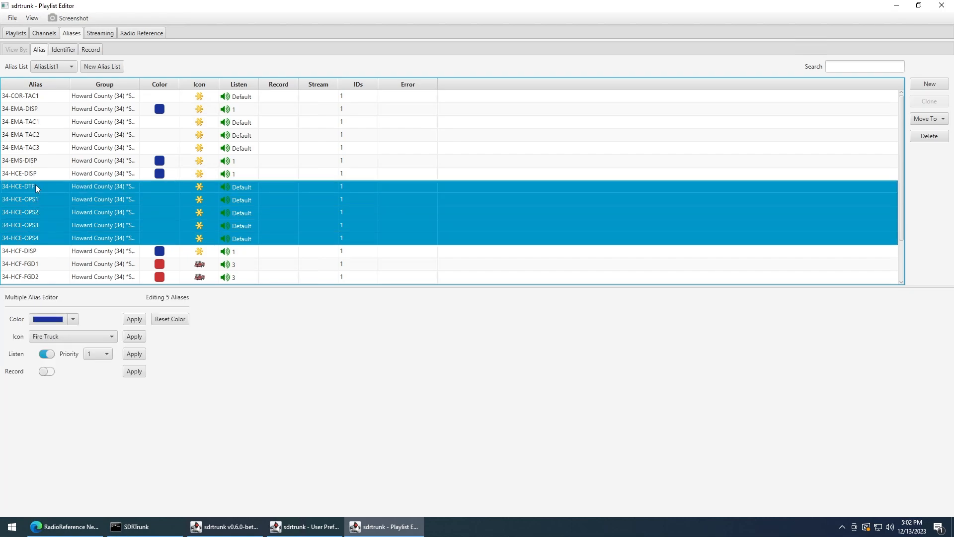
click(78, 336)
click(71, 318)
click(72, 319)
click(72, 318)
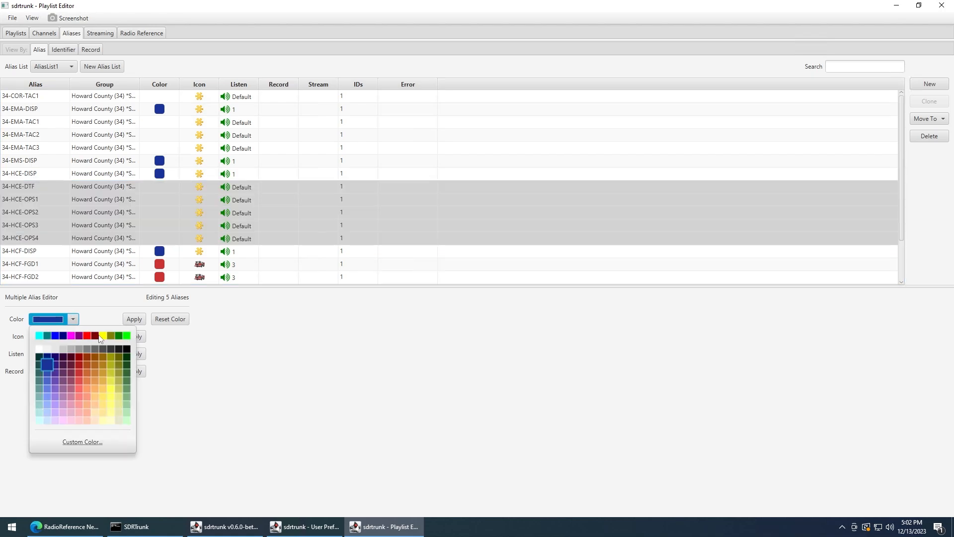
click(88, 387)
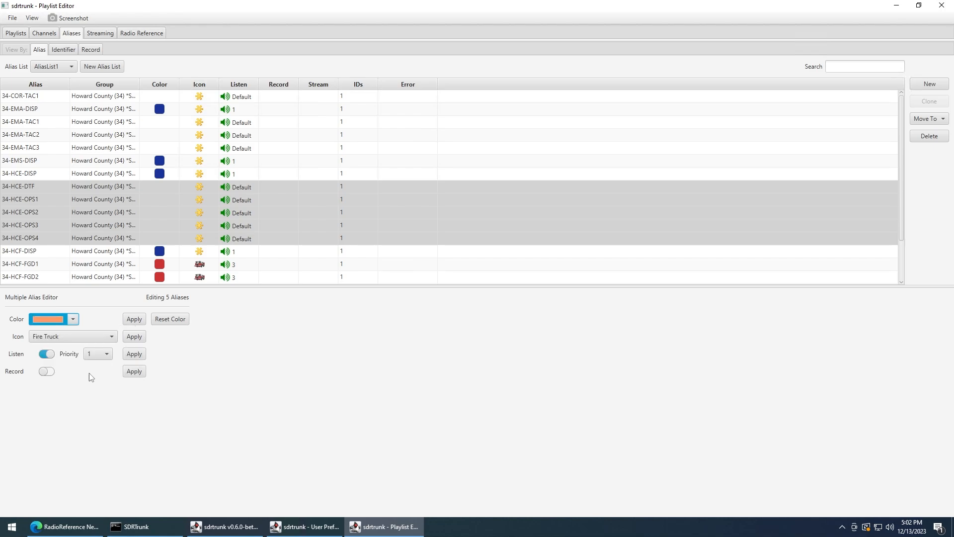
click(132, 320)
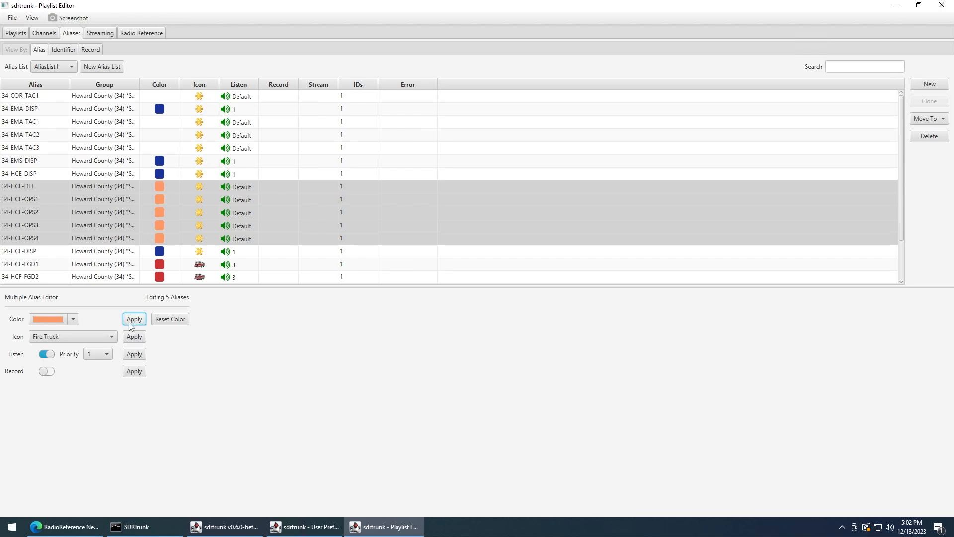
Apply listen priority 2 to the selected 34-HCE-DTF and 34-HCE-OPS aliases
click(98, 354)
click(96, 386)
click(133, 355)
Apply listen priority 5 and a muted green color to the aliases 34-EMA-TAC1 through 34-EMA-TAC3
click(51, 148)
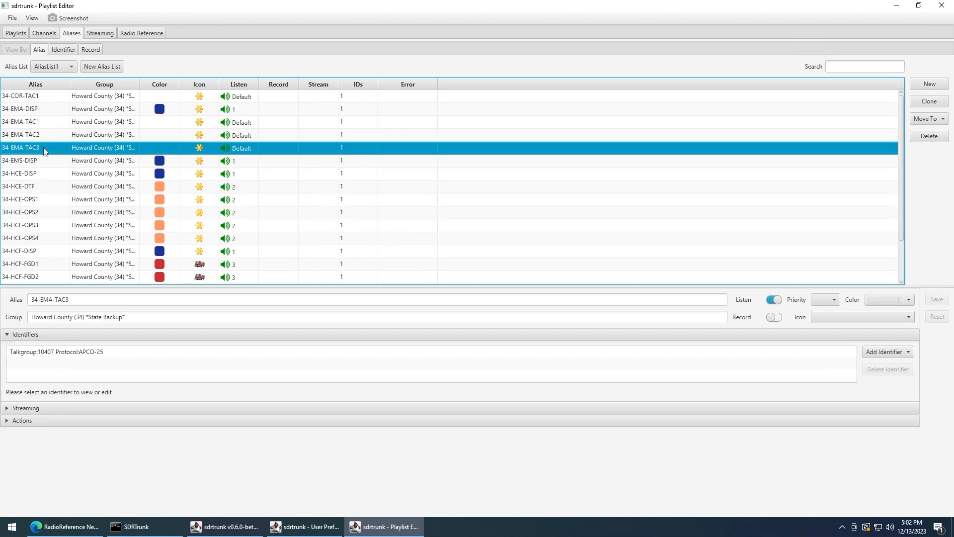
shift+click(43, 122)
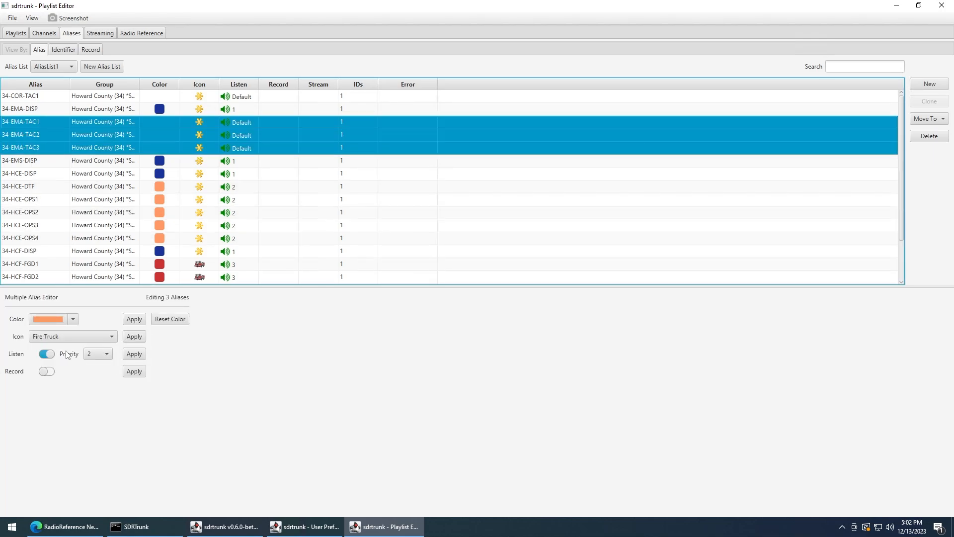
click(98, 353)
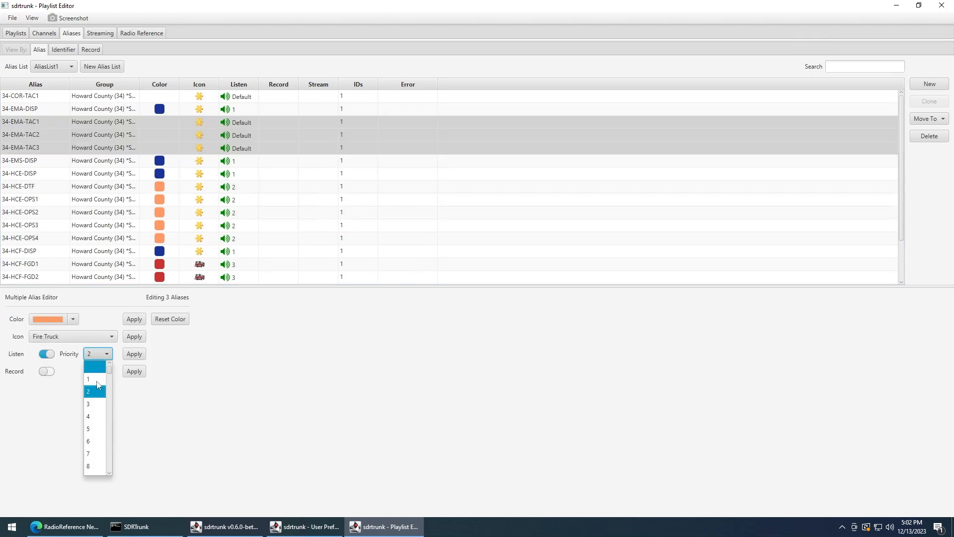
click(97, 428)
click(134, 354)
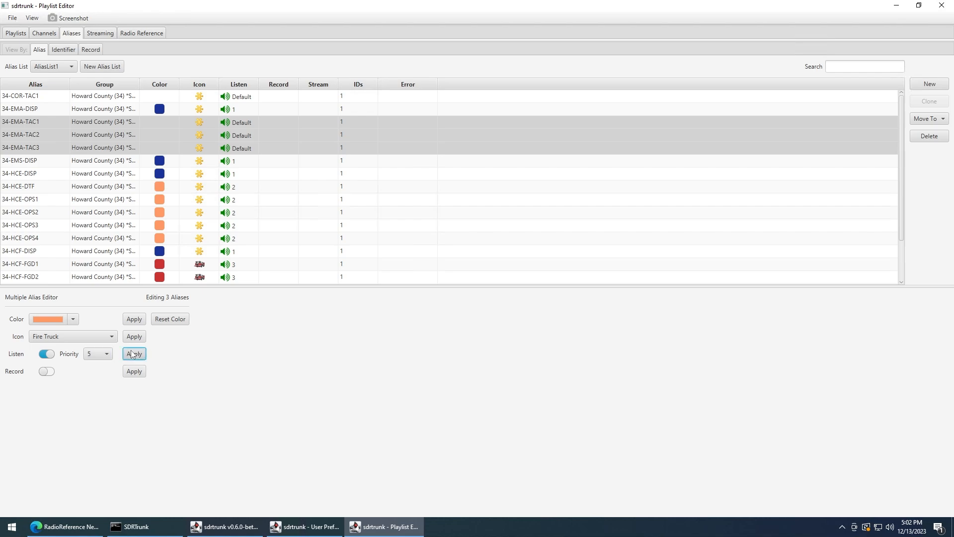
click(73, 317)
click(127, 392)
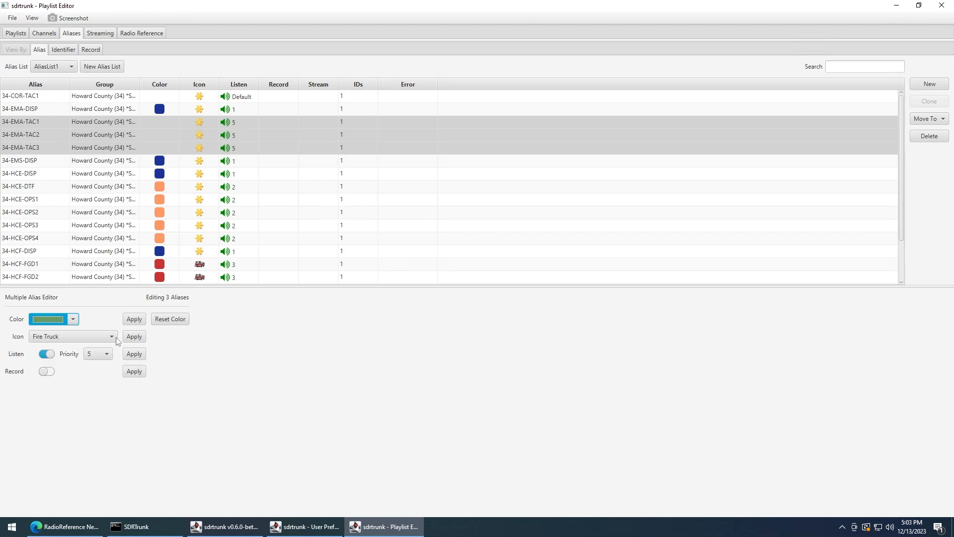
click(134, 318)
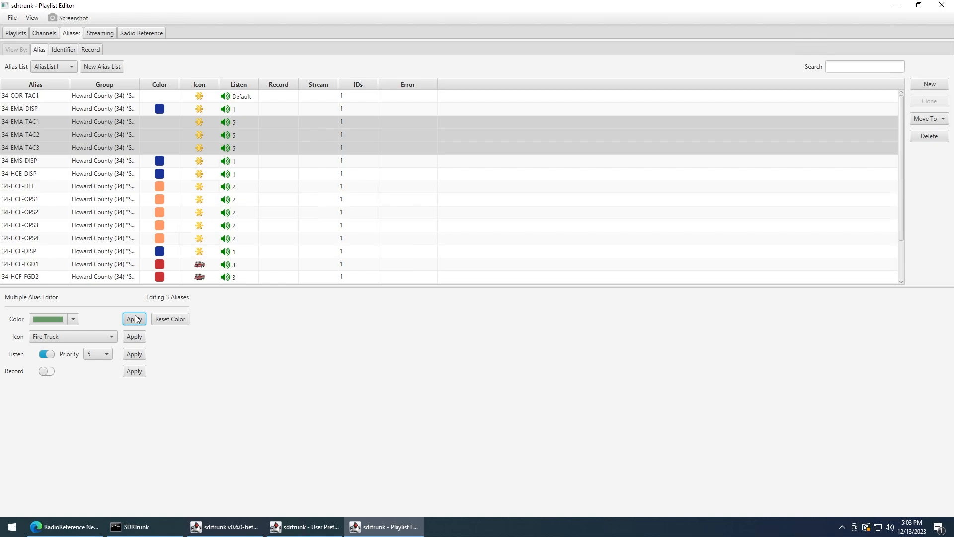
Set the 34-COR-TAC1 alias to priority 5 with the same muted green color and save it
click(33, 97)
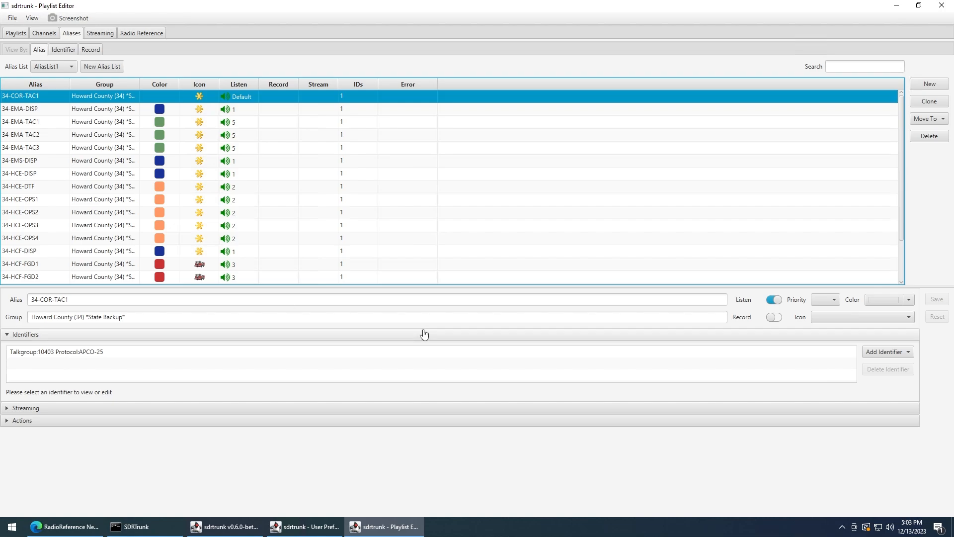
click(830, 300)
click(825, 374)
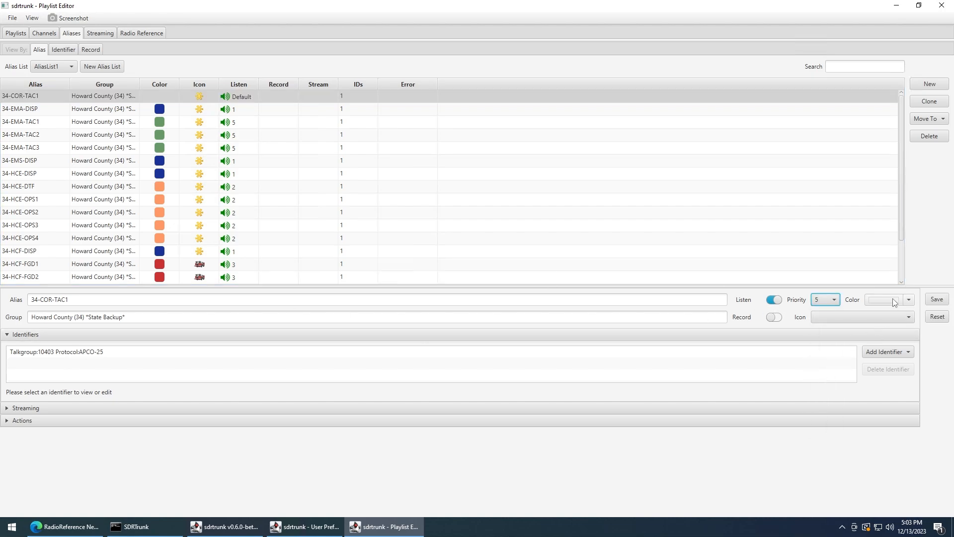
click(893, 302)
click(947, 372)
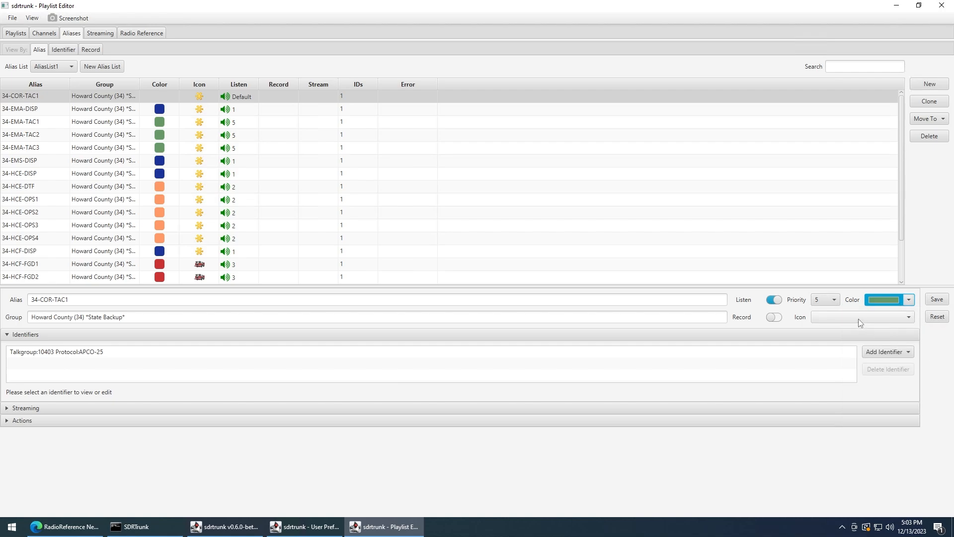
click(935, 301)
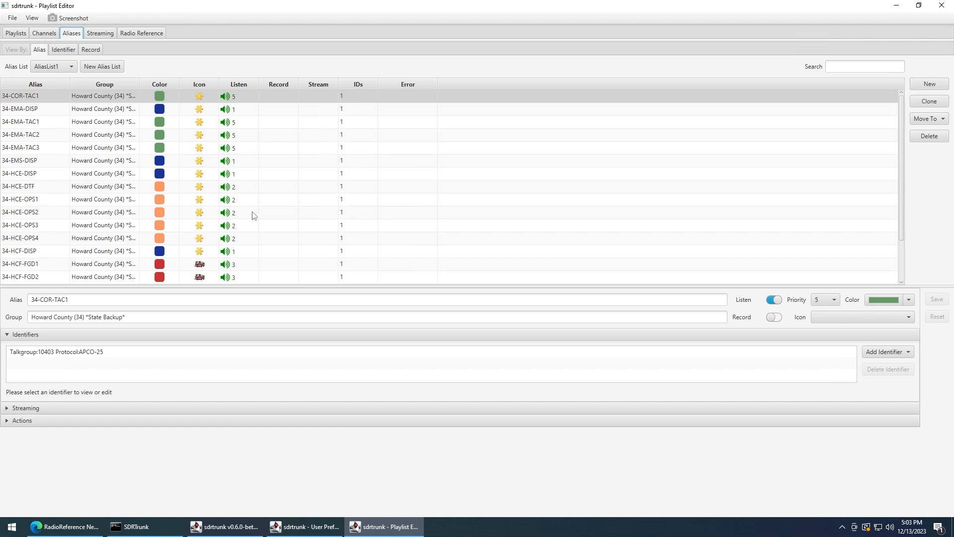
scroll(357, 240, down, 1)
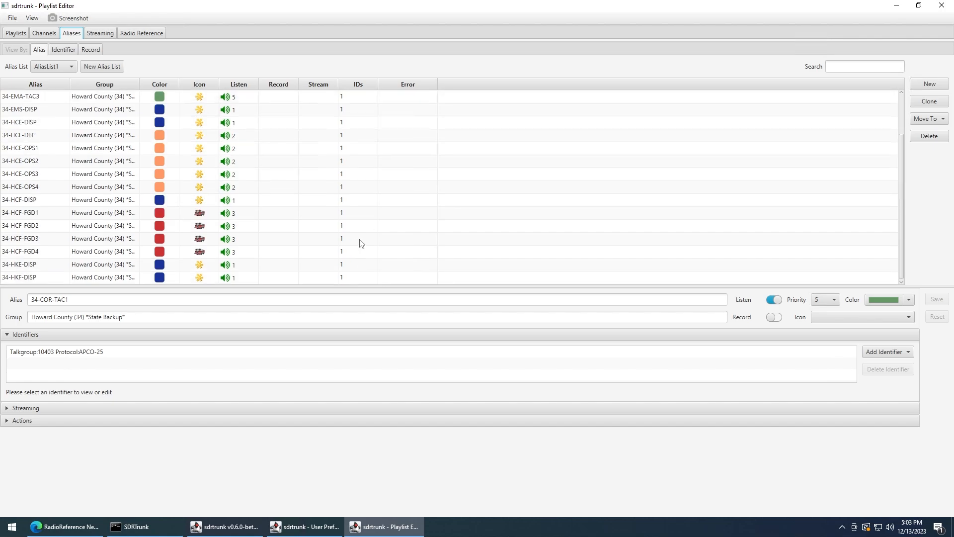
scroll(361, 238, up, 1)
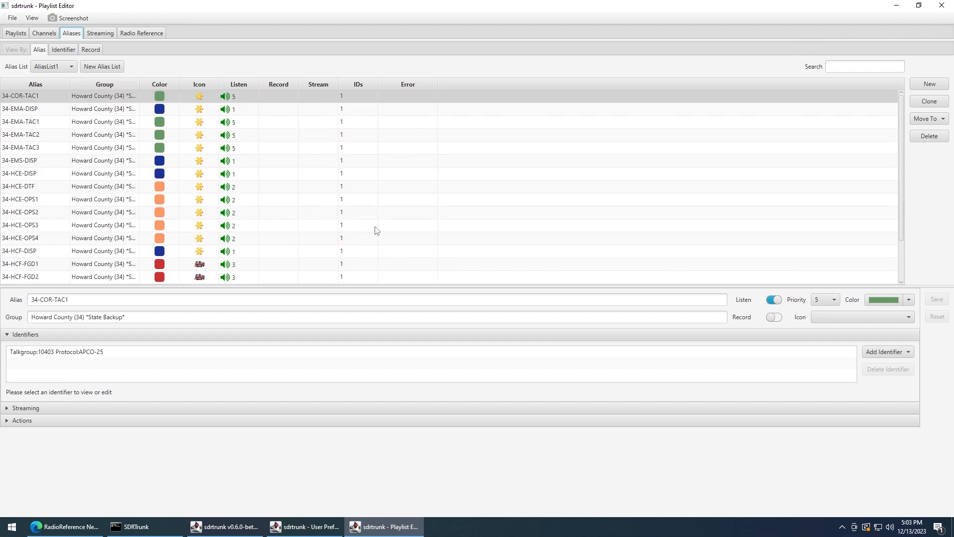
Start playing the Howard control channel that has the single frequency 853.9125
click(44, 33)
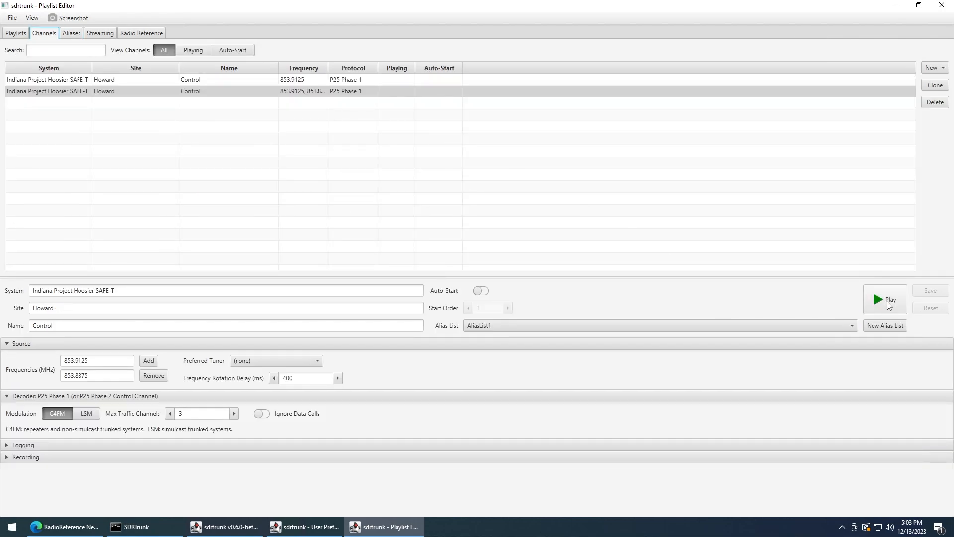
click(75, 79)
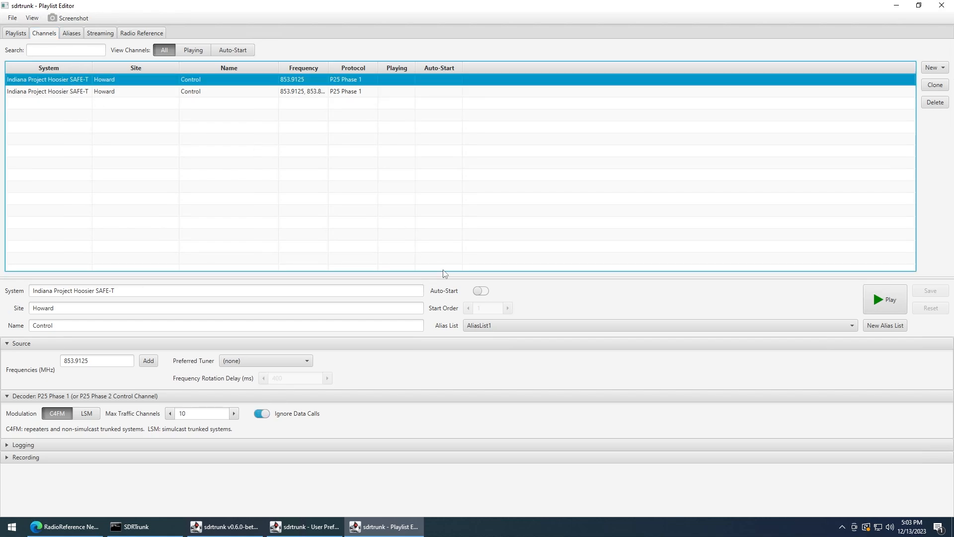
click(890, 300)
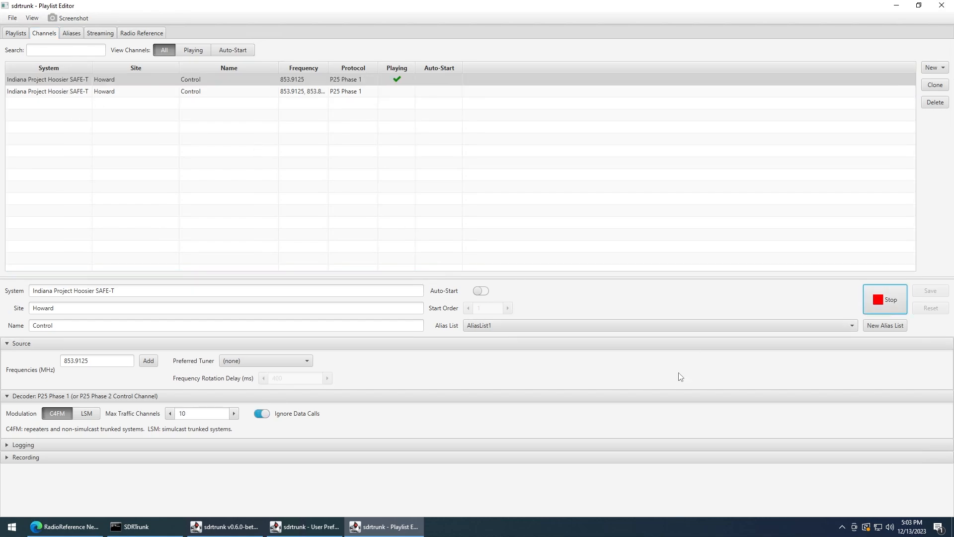
In the main sdrtrunk window, select the playing control channel and examine its details, events and decoder messages
click(391, 527)
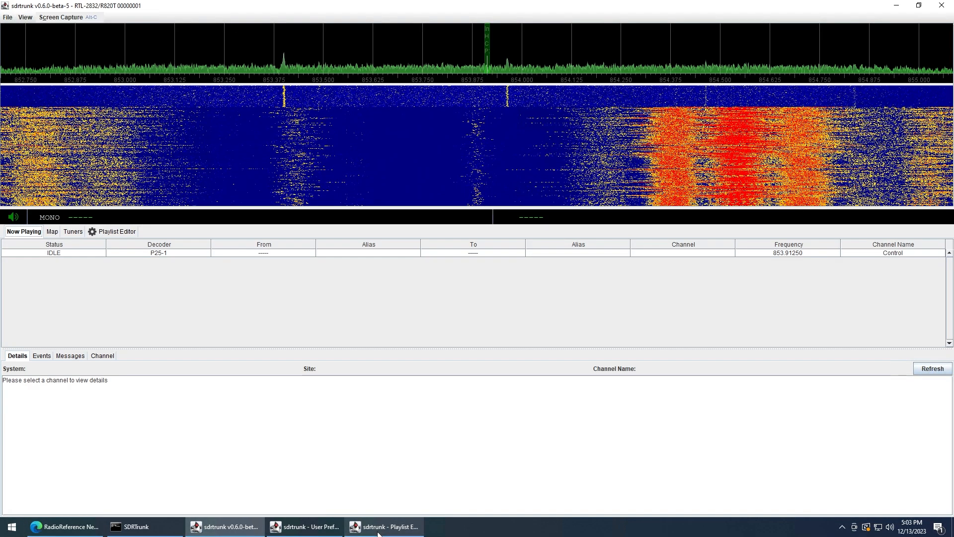
click(75, 256)
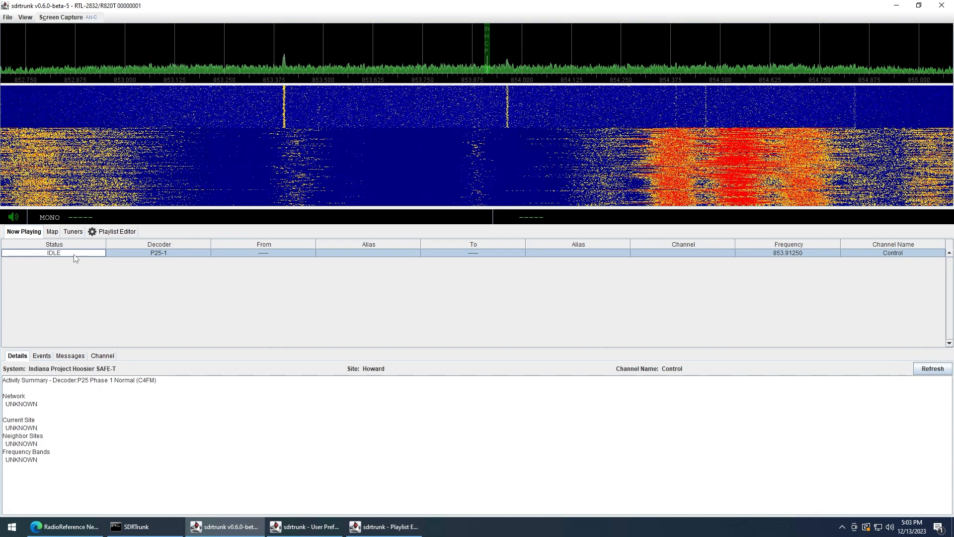
click(46, 356)
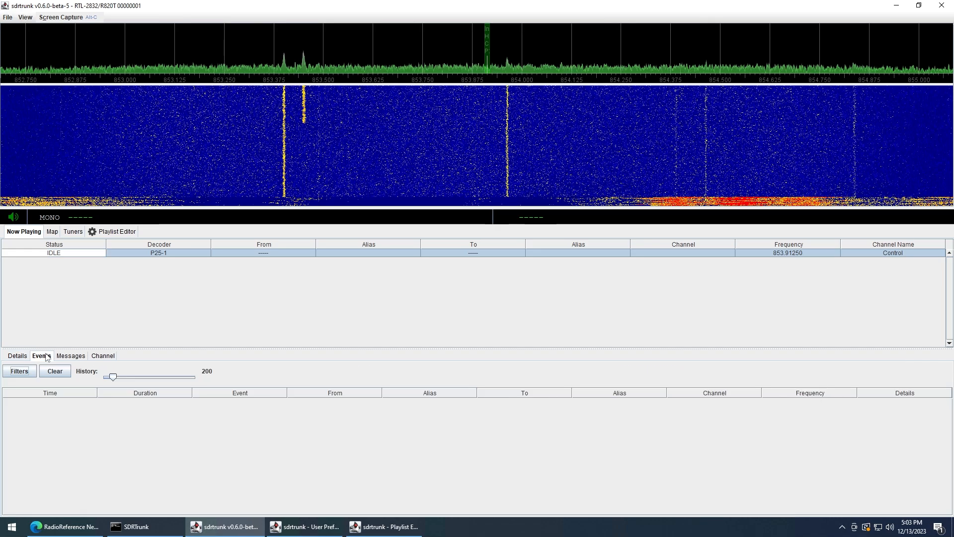
click(71, 356)
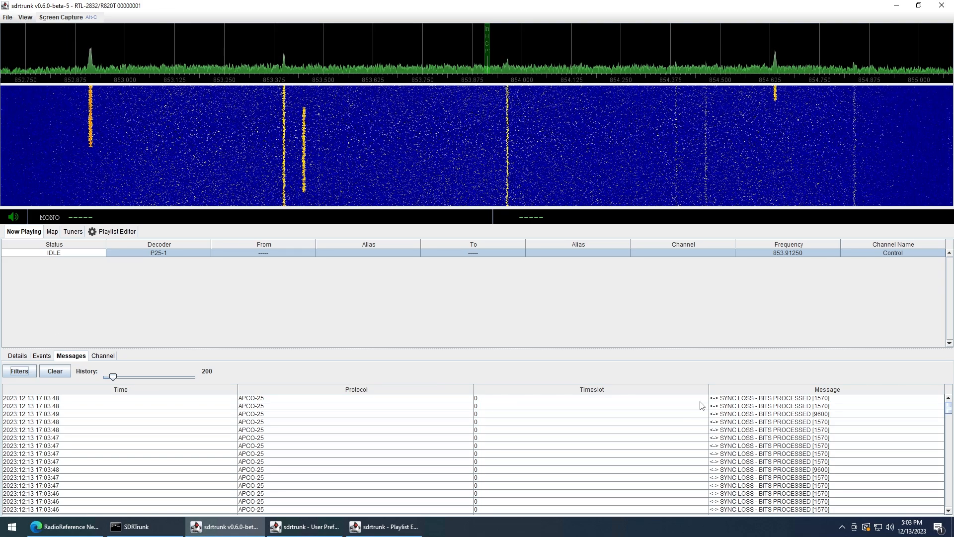
click(768, 398)
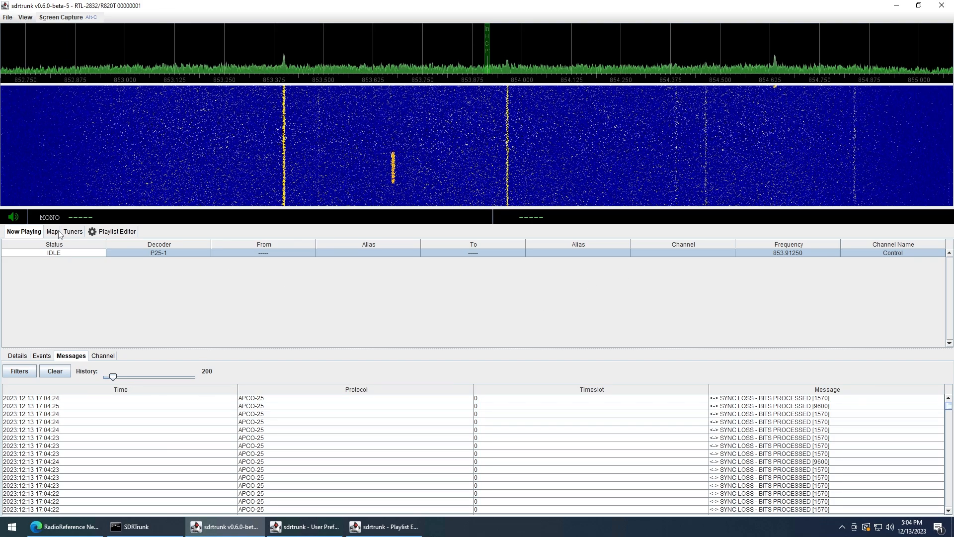
Stop the playing 853.9125 control channel and return to the main sdrtrunk window
click(385, 526)
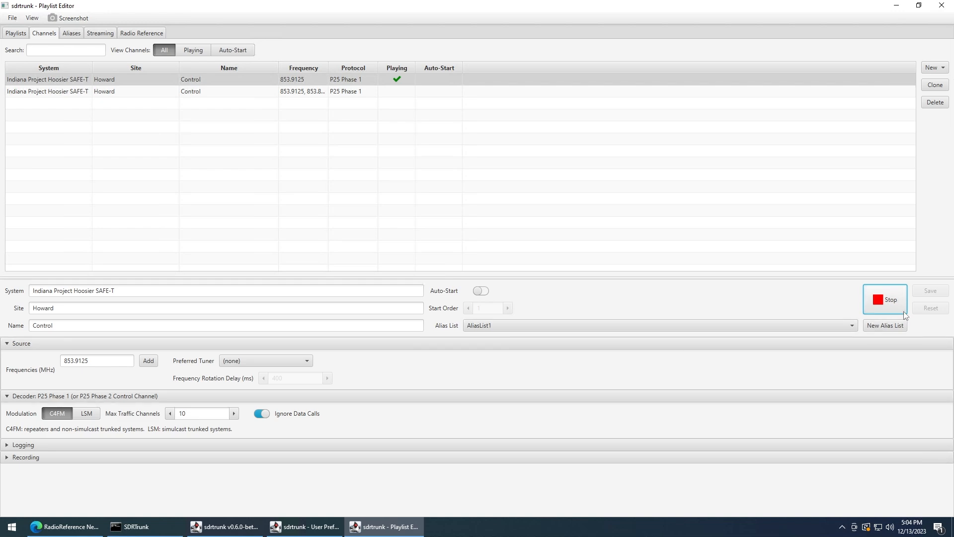
click(224, 526)
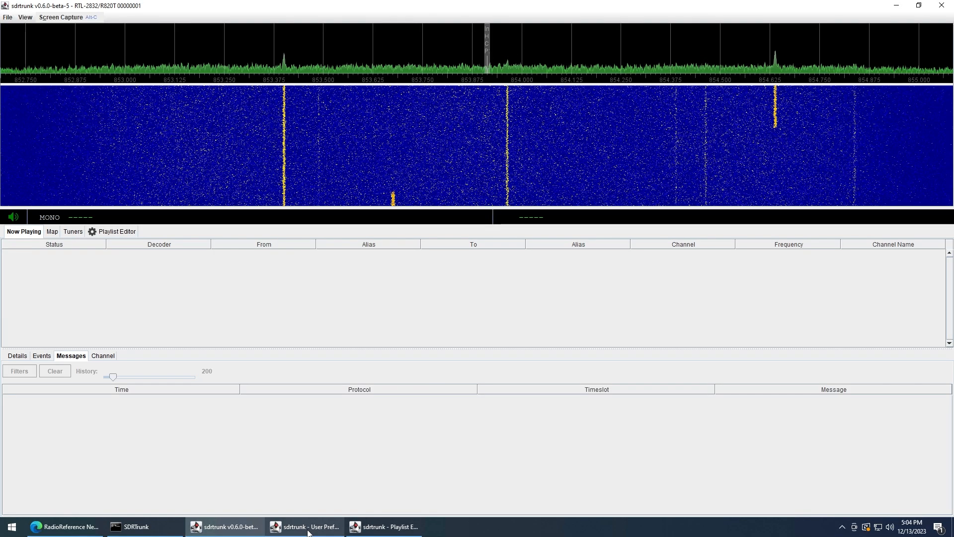
Check the CPU vector calibration settings in the user preferences and close the preferences window
click(307, 531)
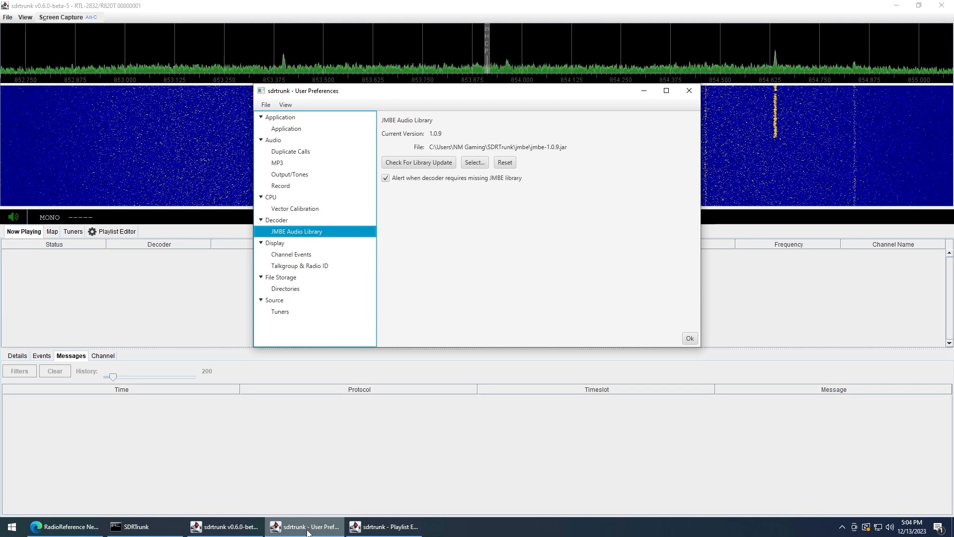
click(309, 211)
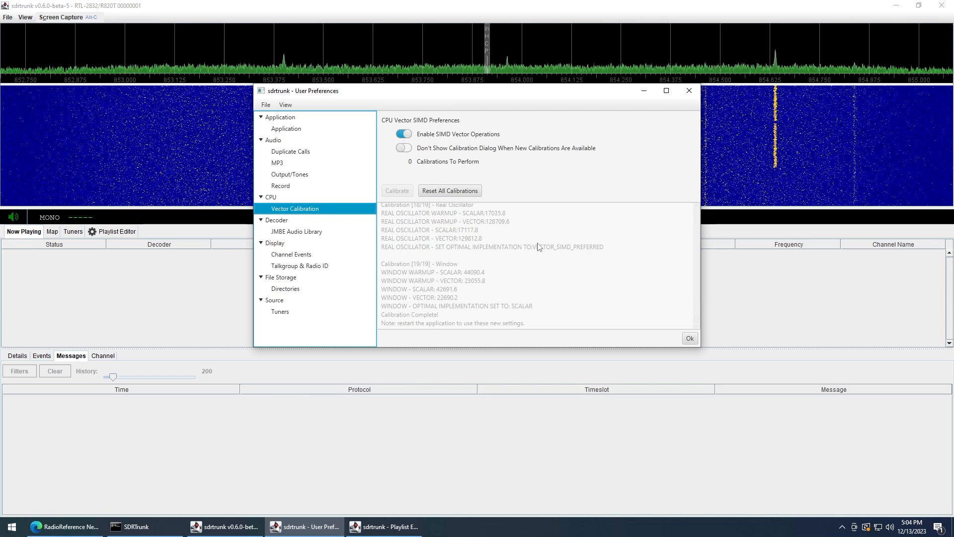
click(689, 90)
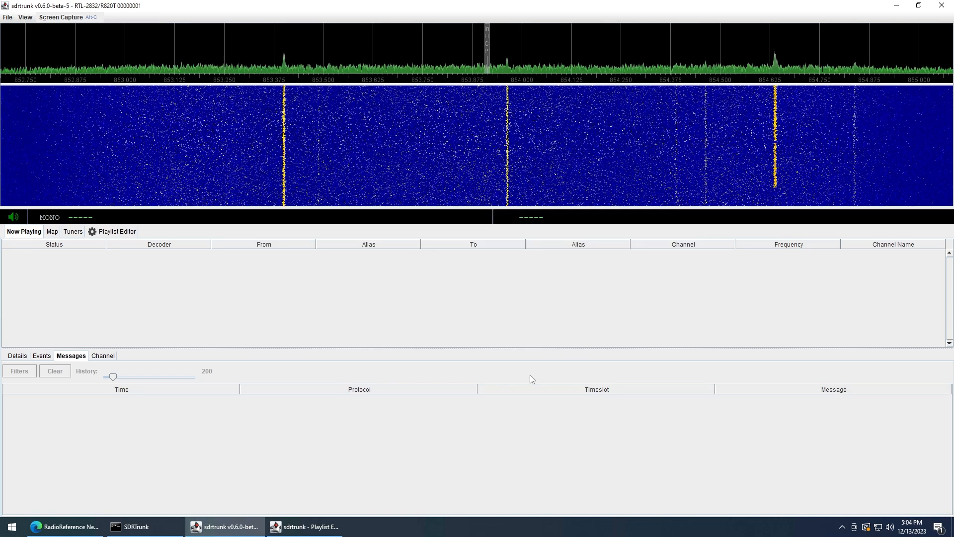